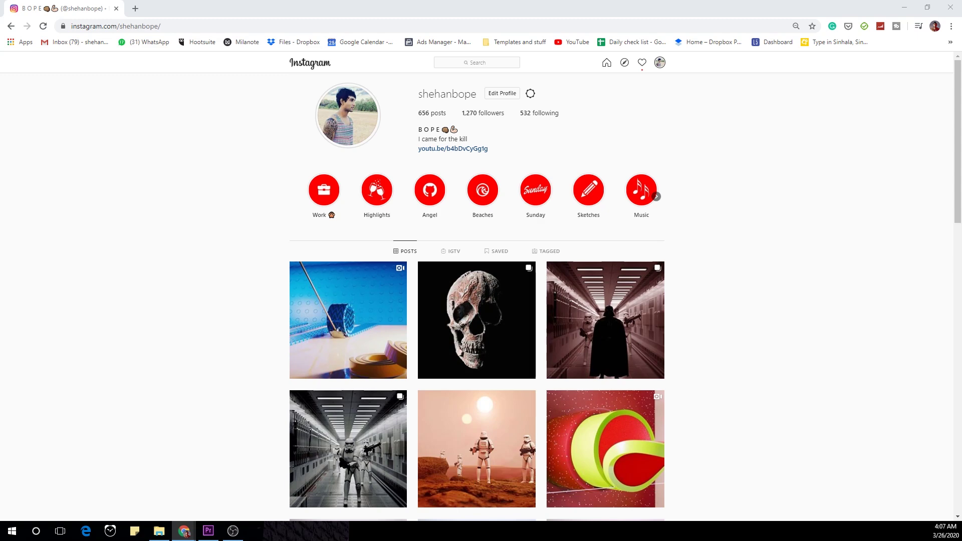
left_click(321, 336)
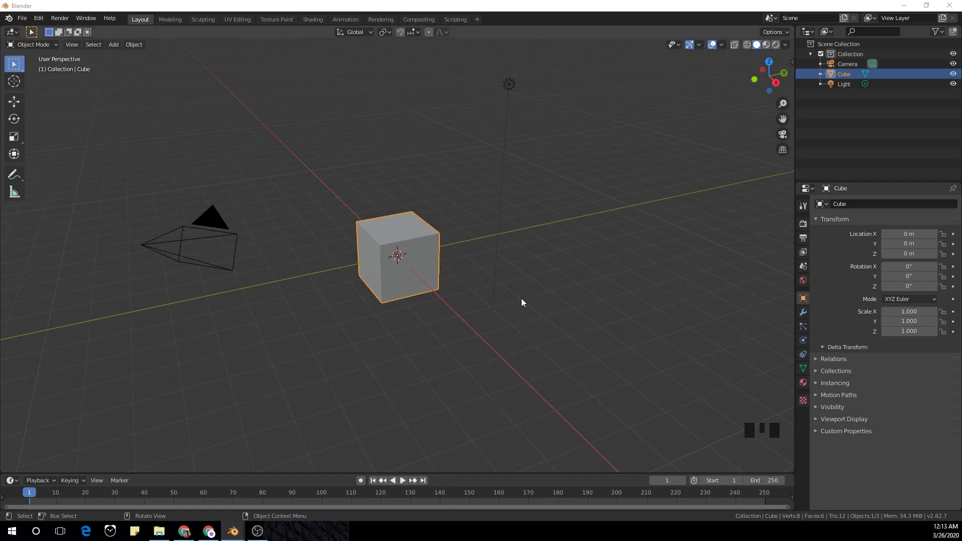
Switch to Blender and delete all the default scene objects: the cube, camera and light.
left_click(520, 290)
key("a")
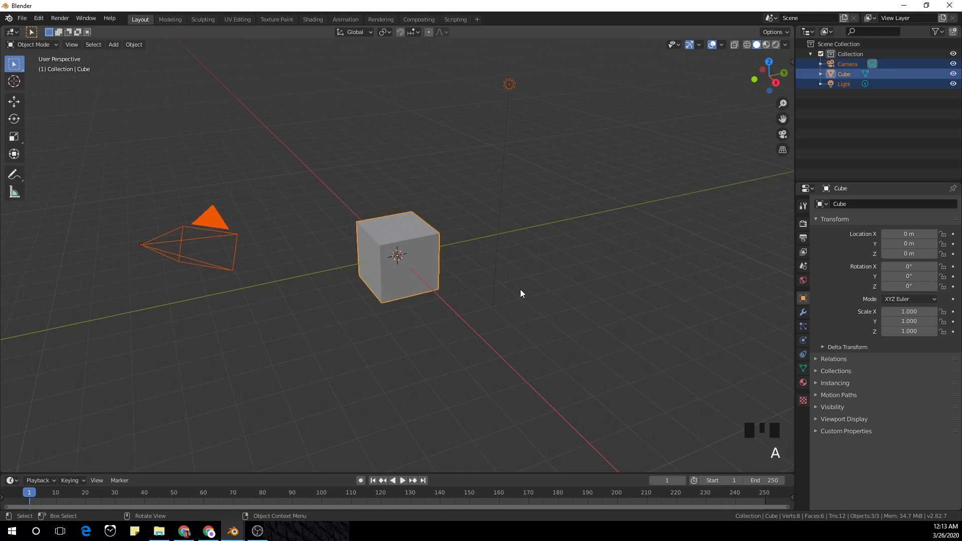
key("x")
left_click(519, 290)
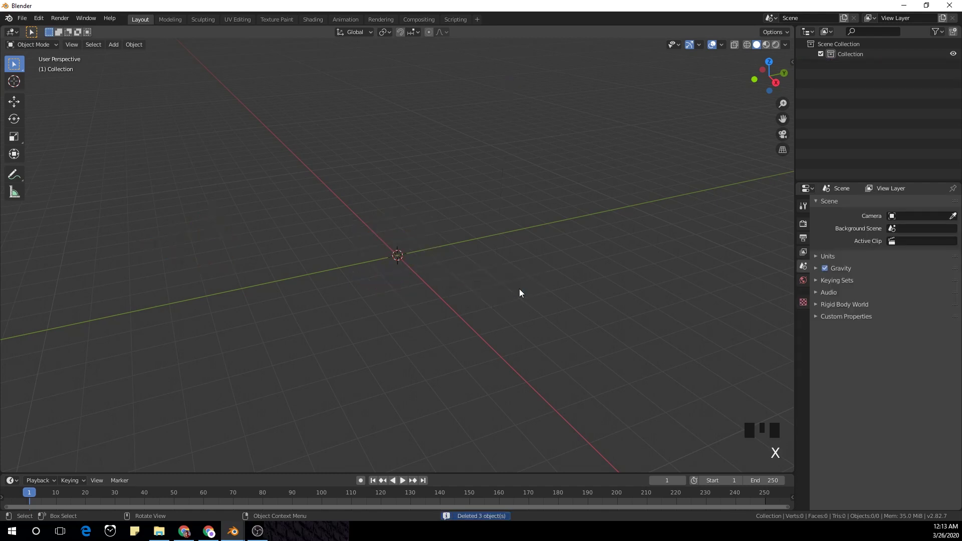
Add a plane mesh, rotate it 90° about the X axis and view it from the front.
key("shift+a")
mouse_move(509, 286)
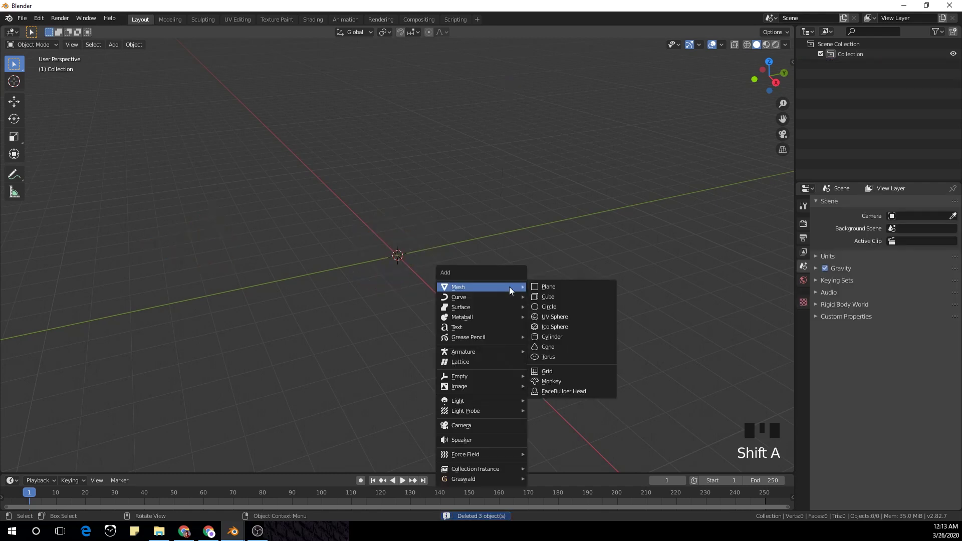
left_click(548, 288)
type("r")
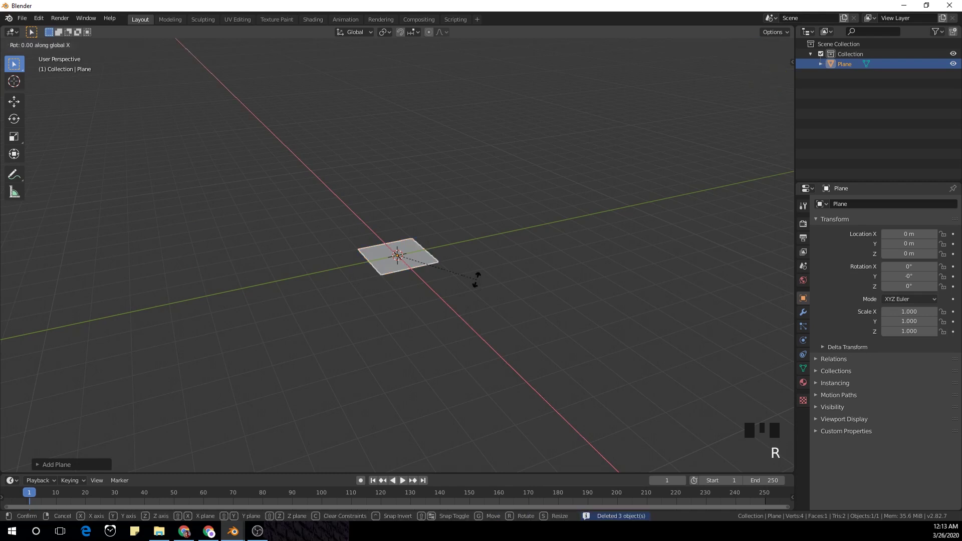
type("x90")
key("Return")
key("KP_1")
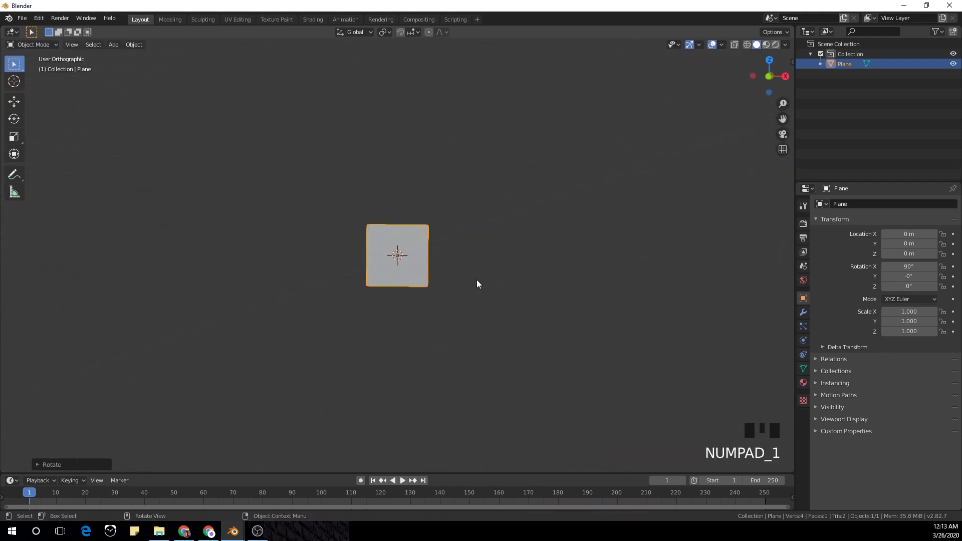
scroll(428, 288, "up", 1)
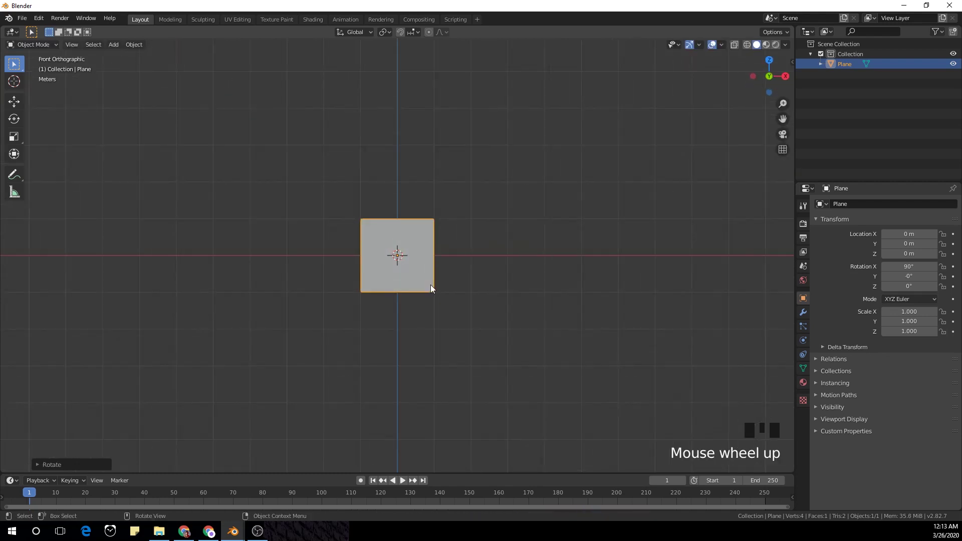
Enter Edit Mode and add a vertical loop cut through the exact middle of the plane.
key("Tab")
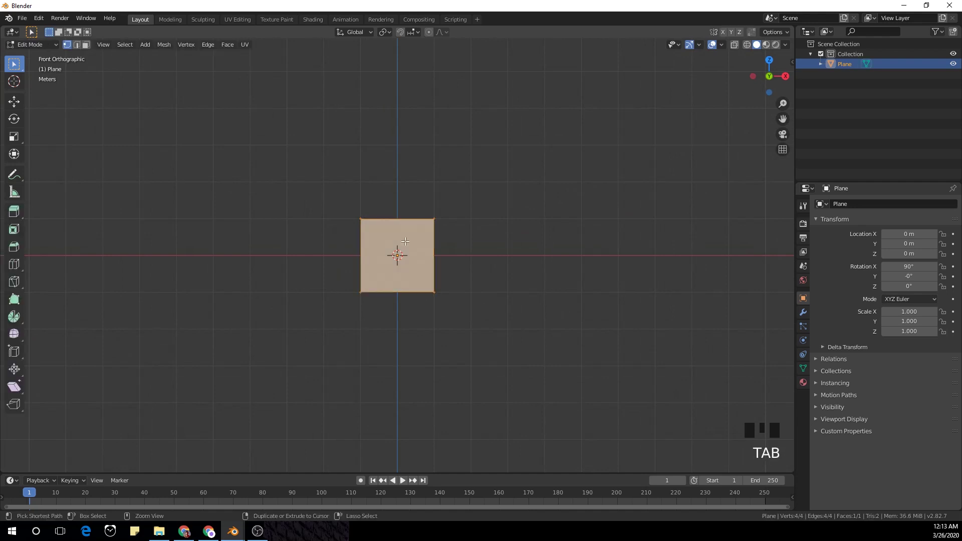
key("ctrl+r")
left_click(401, 218)
right_click(401, 219)
Delete the plane's outer vertices on both sides so only the central vertical edge is left.
scroll(341, 259, "up", 2)
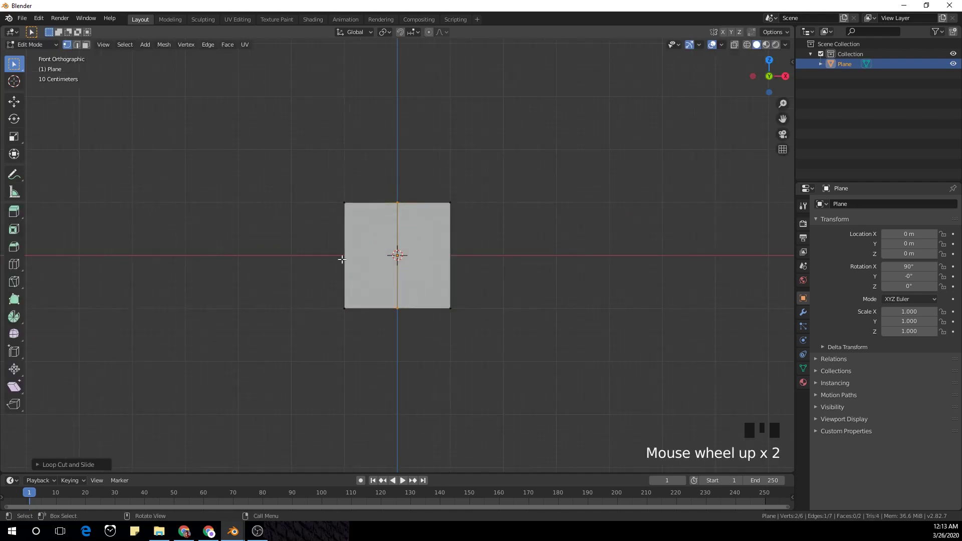
left_click_drag(247, 150, 357, 348)
left_click_drag(516, 158, 428, 352, "shift")
key("x")
left_click(536, 204)
scroll(375, 266, "down", 3)
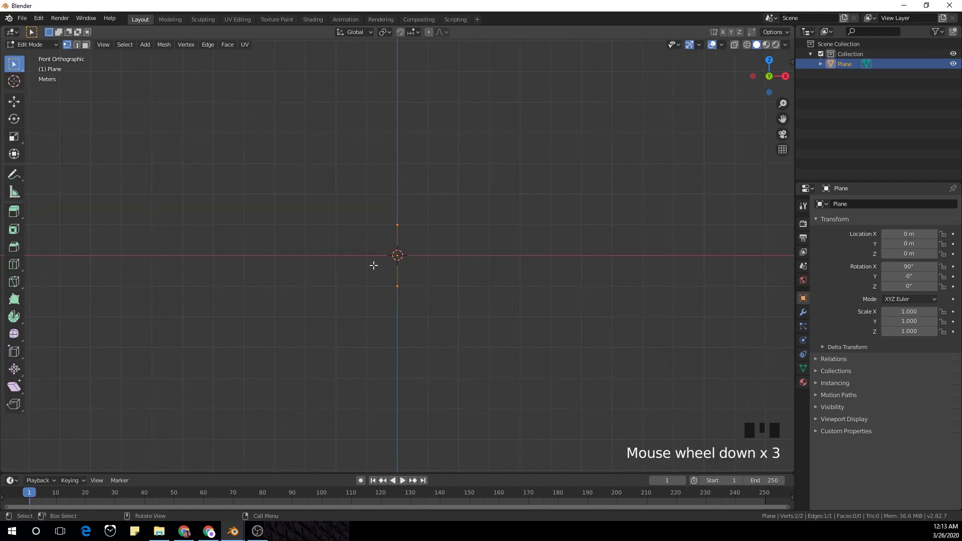
Move the vertical edge down about 3 m along the Z axis.
left_click(481, 339)
key("g")
key("z")
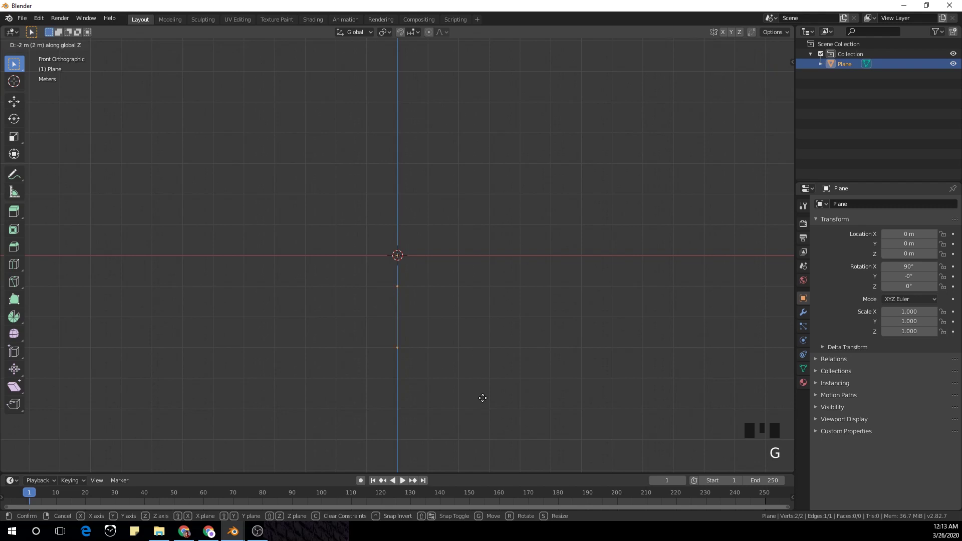
left_click(485, 413)
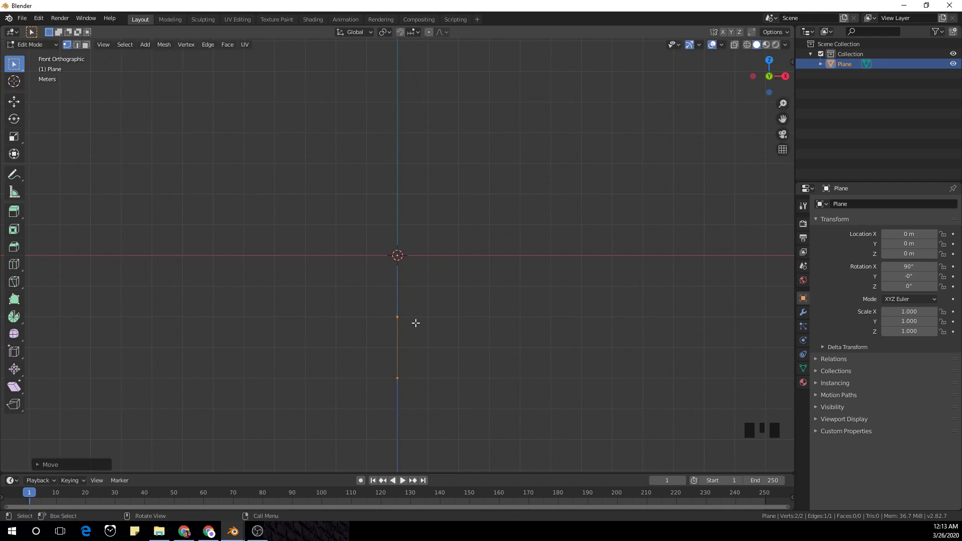
Apply the Screw operation to the edge and set its Z axis value to 0 to form a flat spiral.
key("F3")
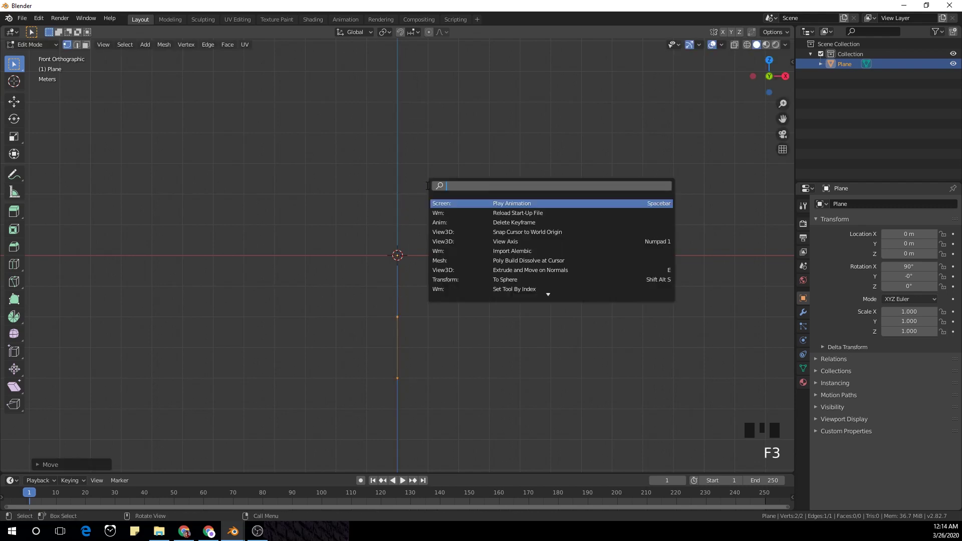
type("screw")
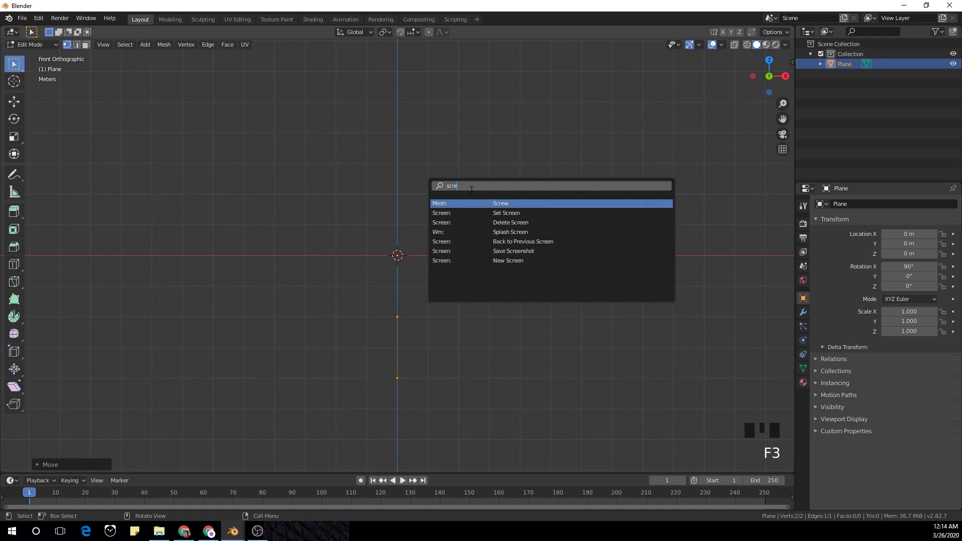
left_click(495, 201)
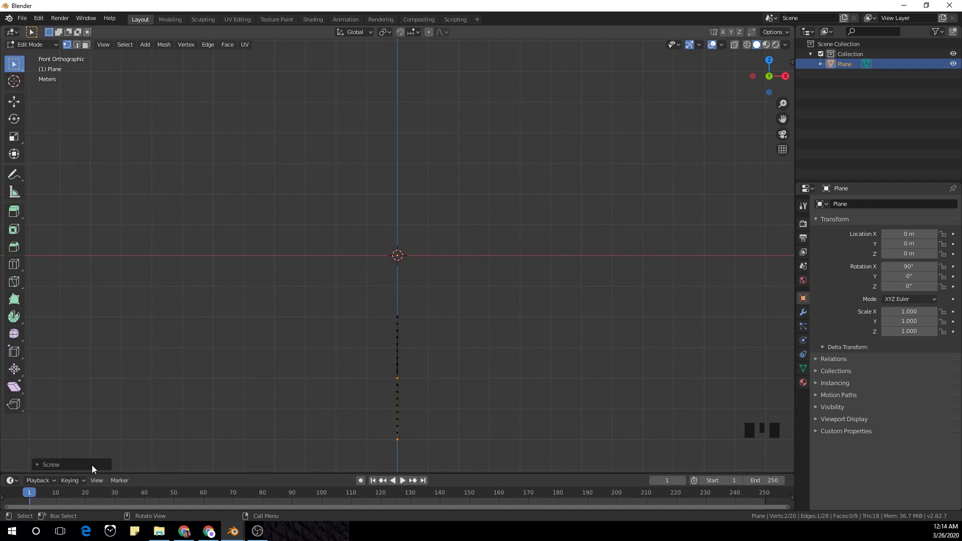
left_click(37, 464)
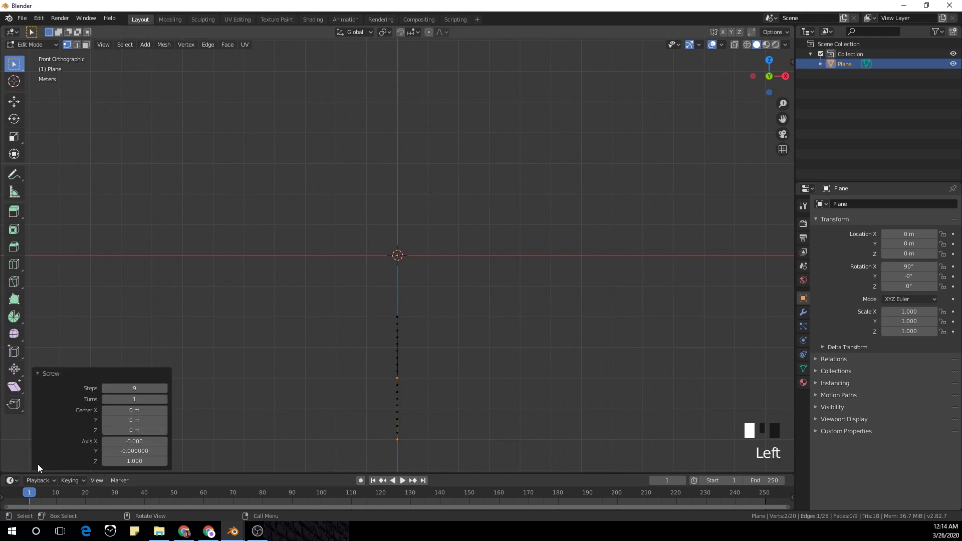
left_click(139, 464)
type("0")
key("Return")
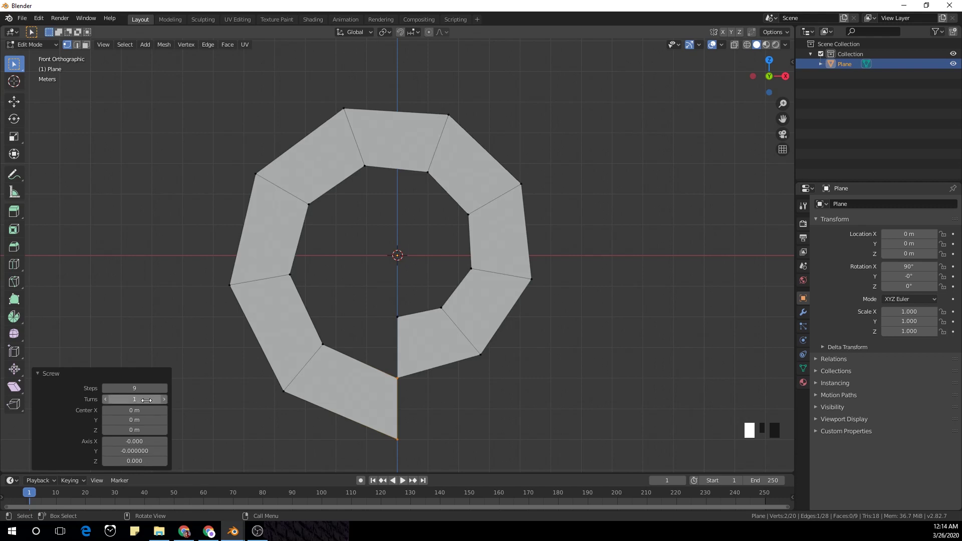
Set the Screw operation to 4 turns and 16 steps.
left_click(163, 400)
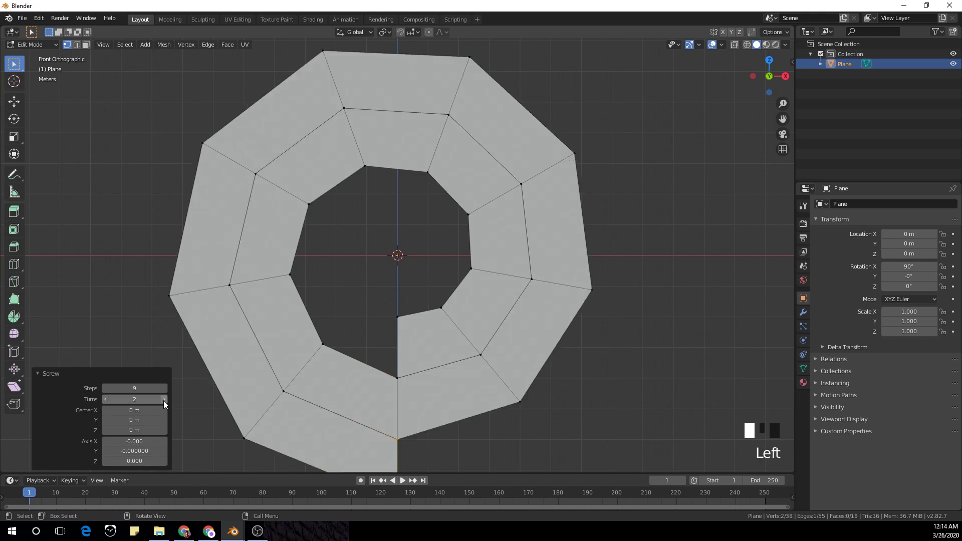
left_click(164, 400)
left_click(164, 400)
left_click(163, 400)
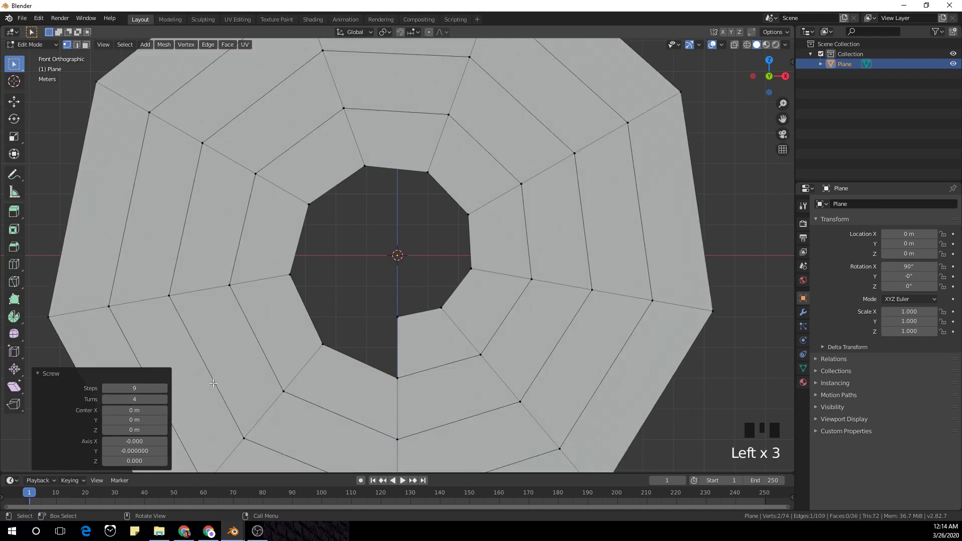
left_click(123, 388)
type("16")
key("Return")
scroll(325, 278, "down", 4)
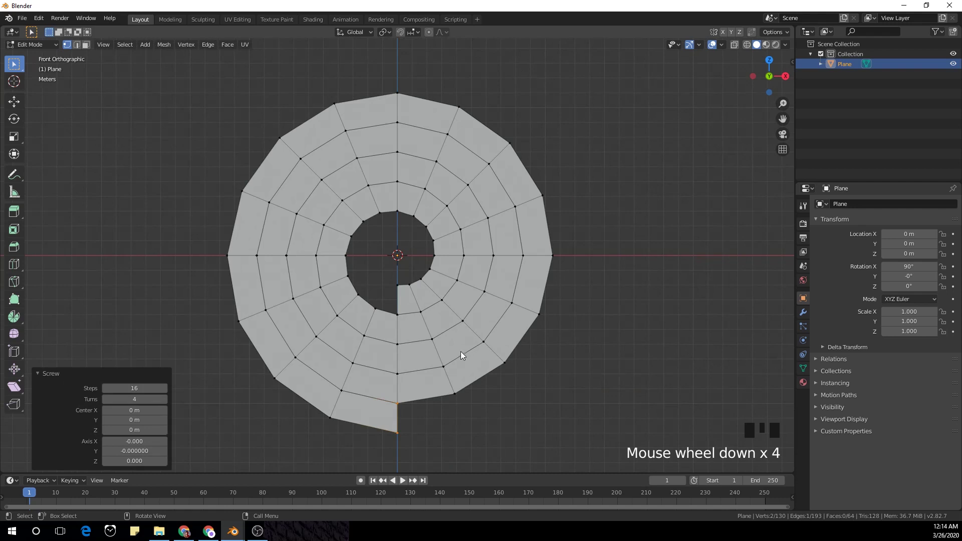
Select the continuous spiral edge loop, duplicate it in place and separate the copy into its own object.
left_click(460, 354, "alt")
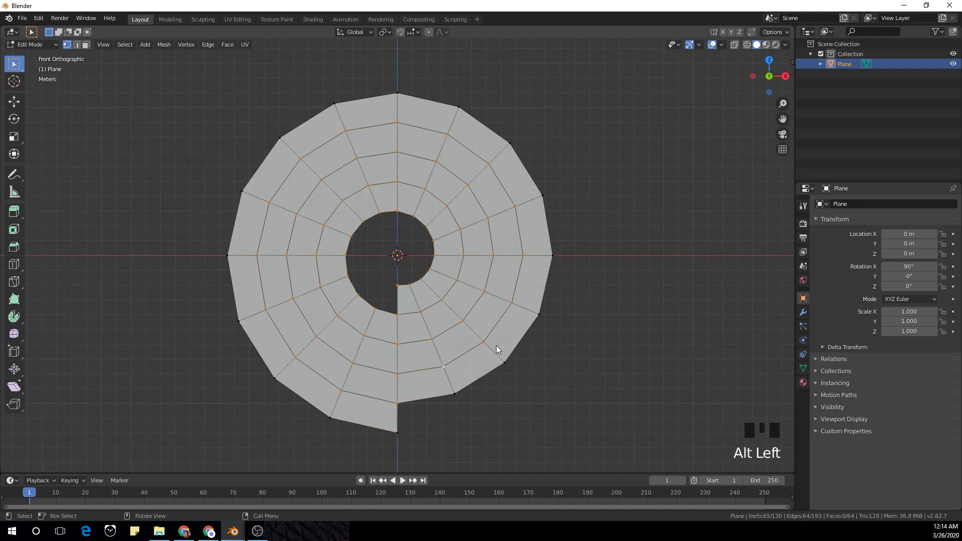
key("shift+d")
right_click(626, 296)
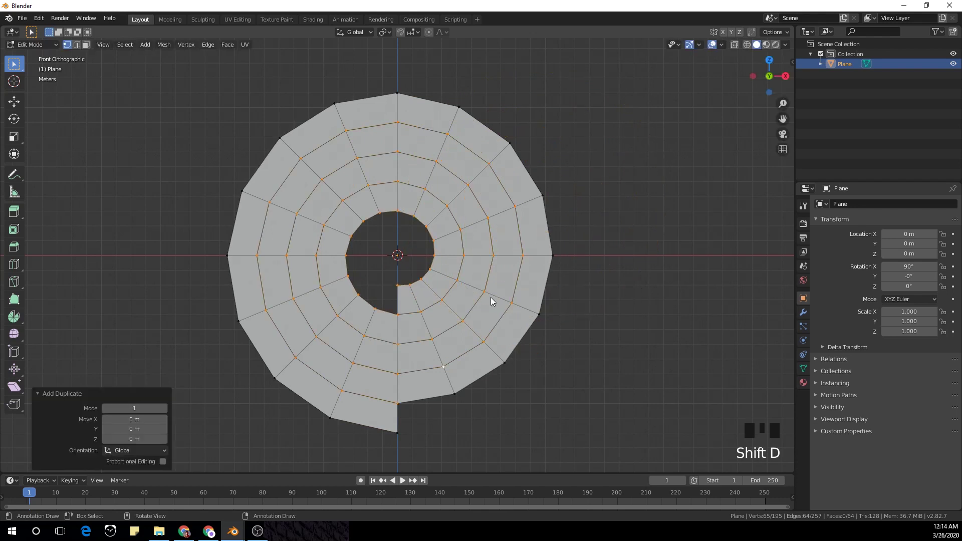
key("p")
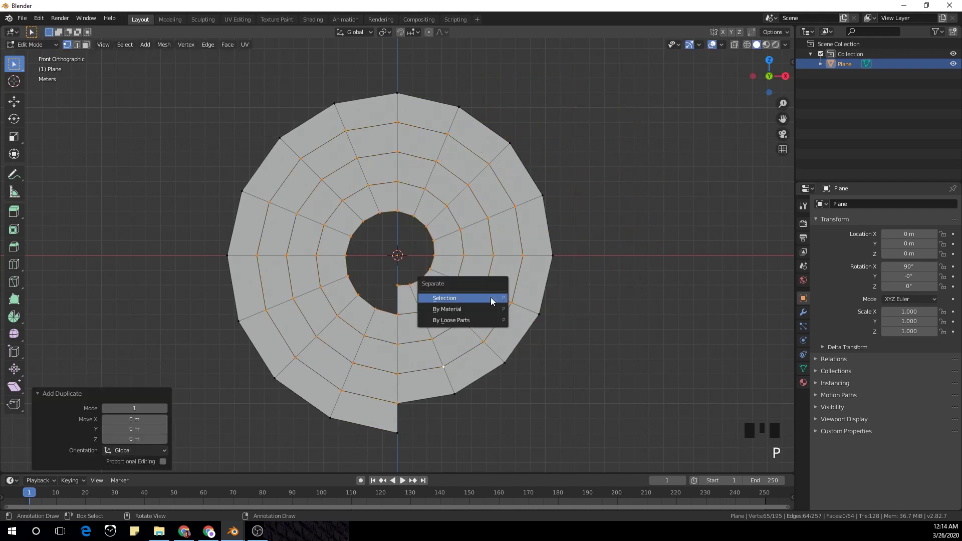
left_click(491, 297)
Return to Object Mode, delete the original spiral face mesh and select the separated spiral line.
key("Tab")
left_click(538, 272)
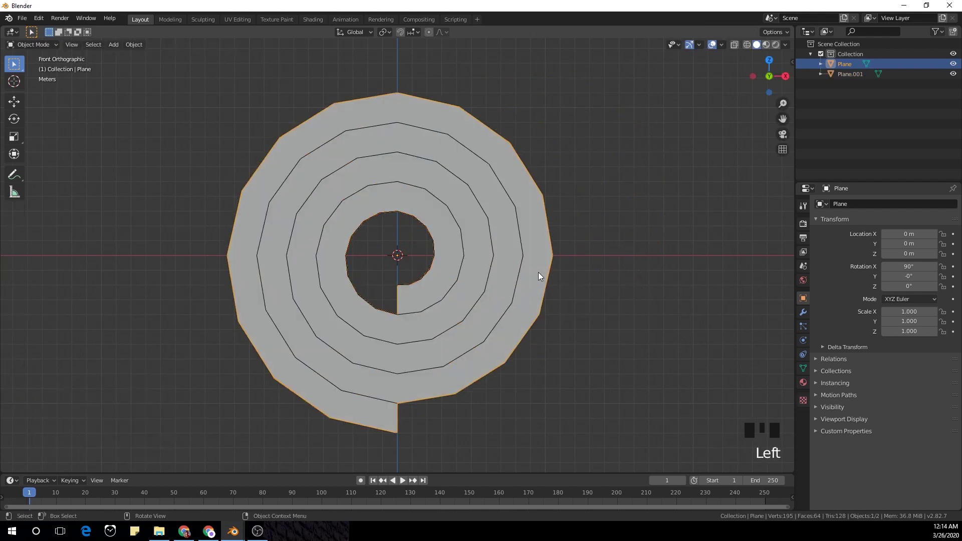
key("x")
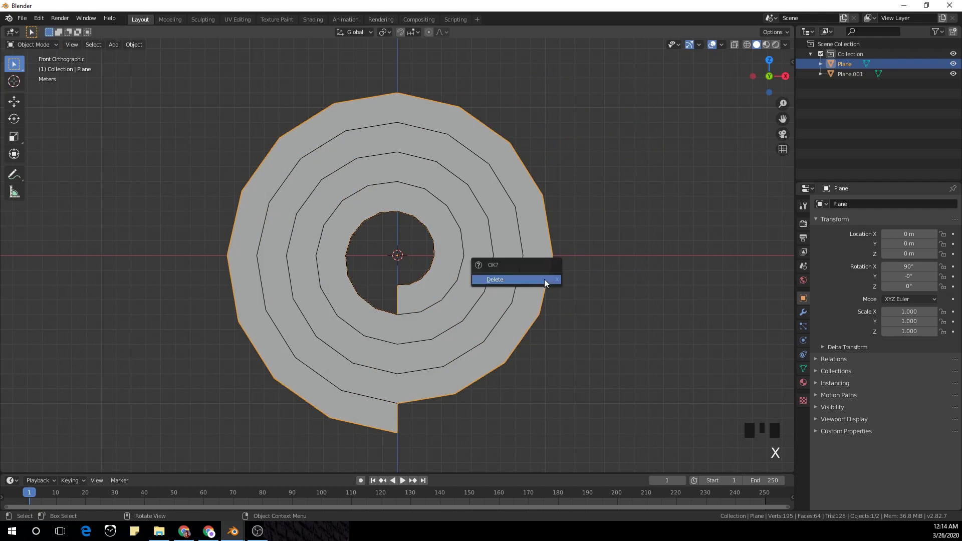
left_click(543, 278)
left_click(495, 230)
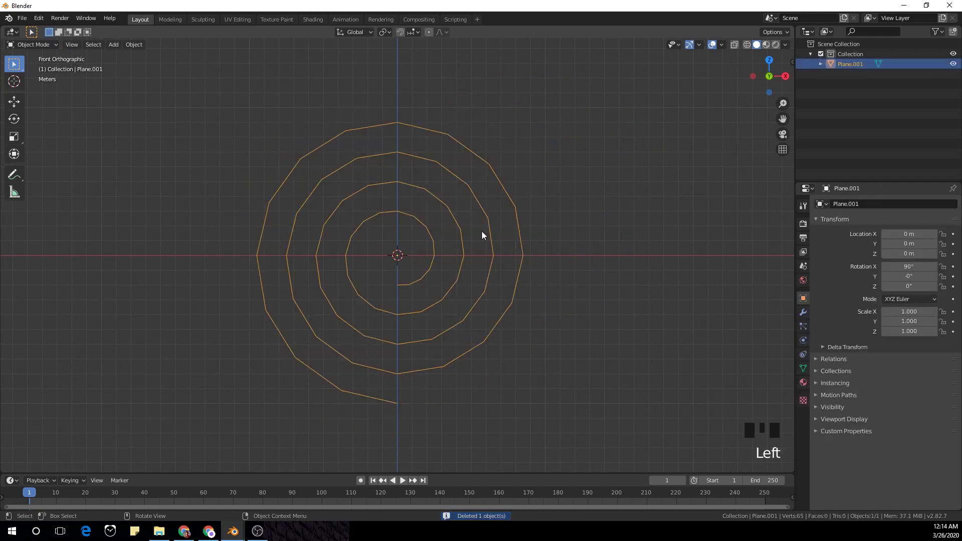
Add a level 2 Subdivision Surface modifier to the spiral line and display its modifier settings.
scroll(422, 271, "down", 2)
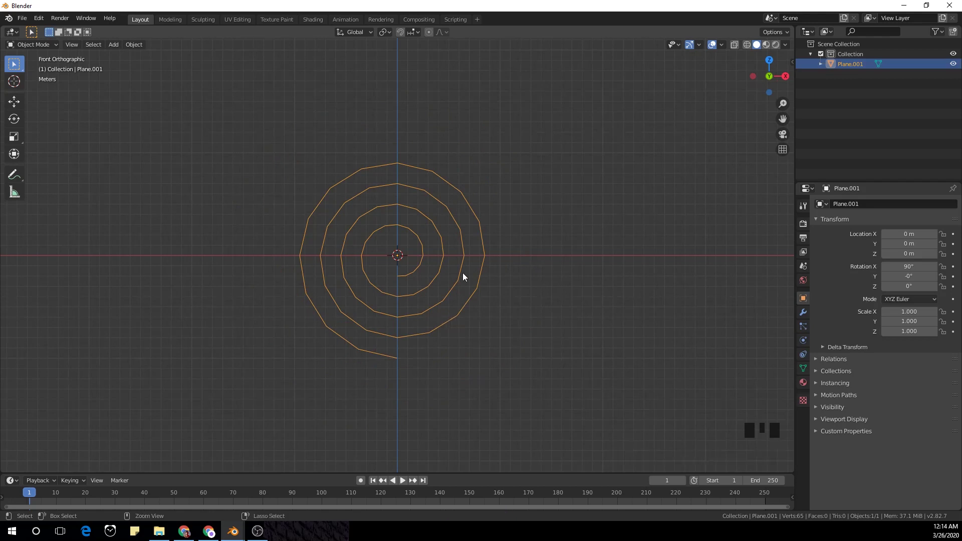
key("ctrl+2")
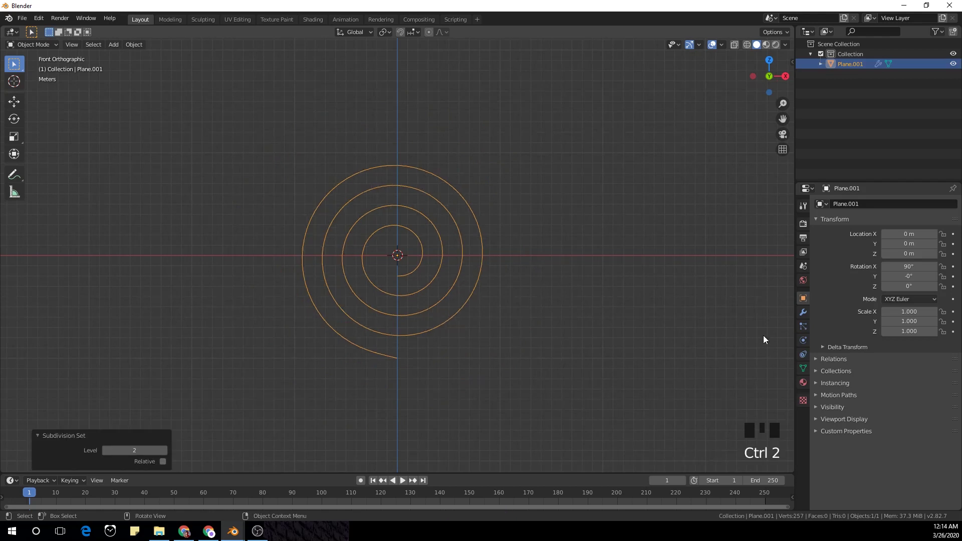
left_click(803, 312)
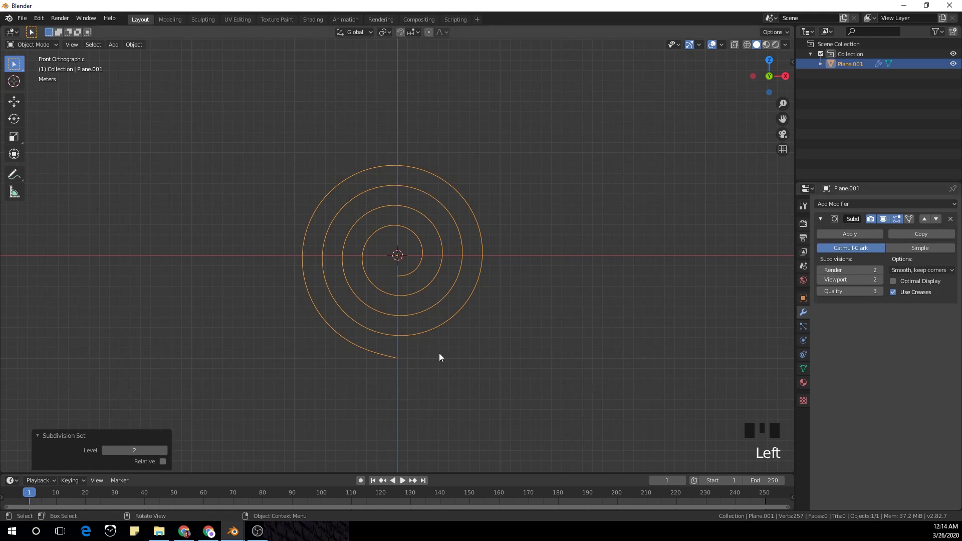
Extrude the outer end vertex of the spiral line and move it 60 m along the X axis as a straight tail.
left_click(400, 359)
key("Tab")
left_click(406, 360)
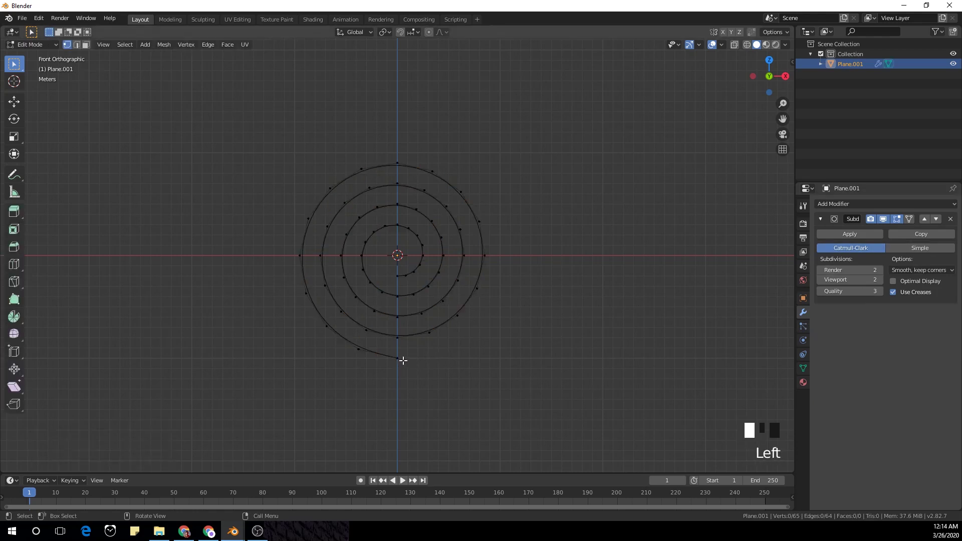
scroll(449, 354, "down", 2)
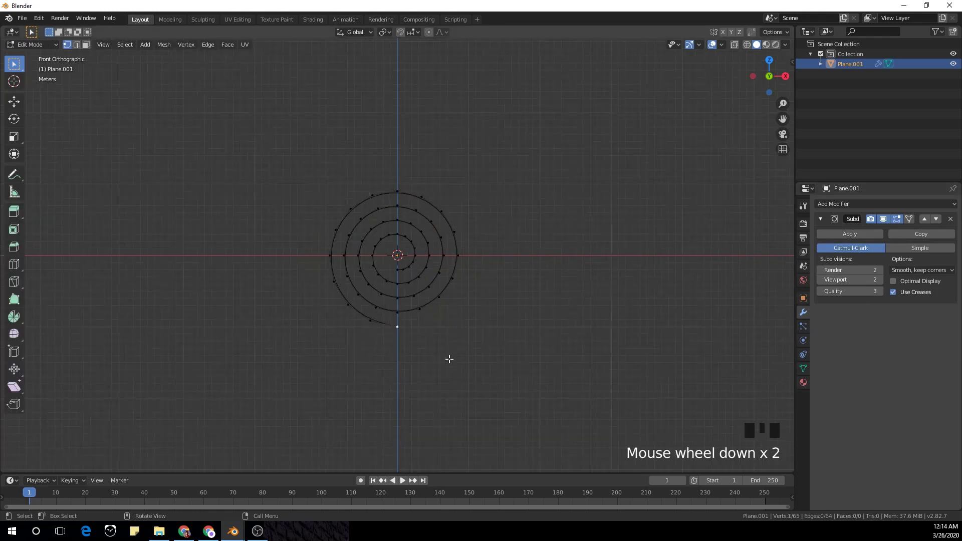
scroll(450, 359, "up", 2)
key("e")
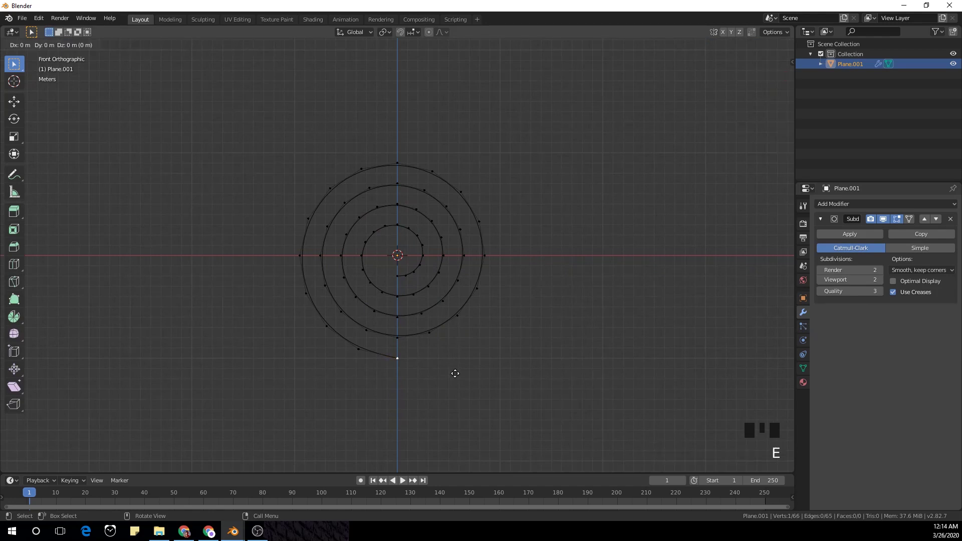
scroll(454, 373, "down", 4)
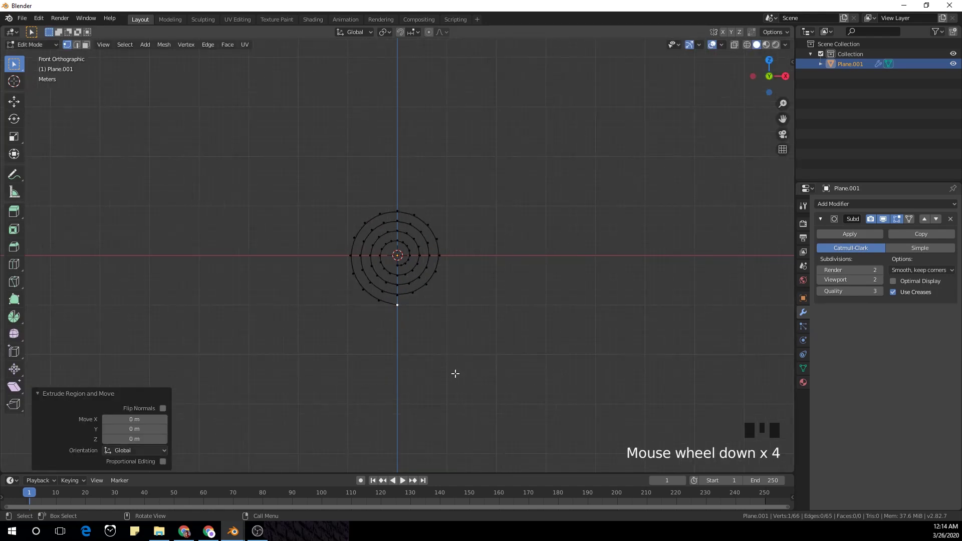
scroll(454, 373, "down", 1)
middle_click_drag(491, 351, 455, 365, "shift")
key("g")
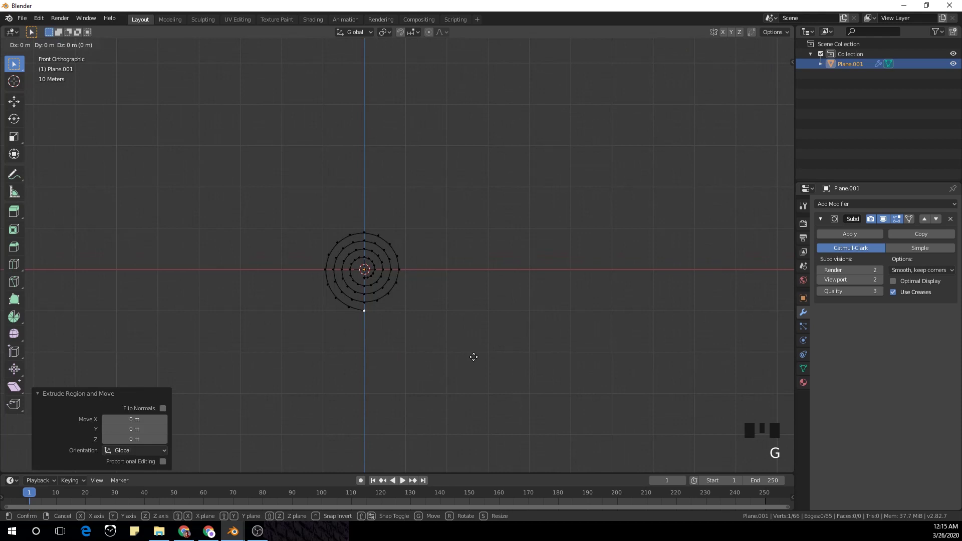
key("x")
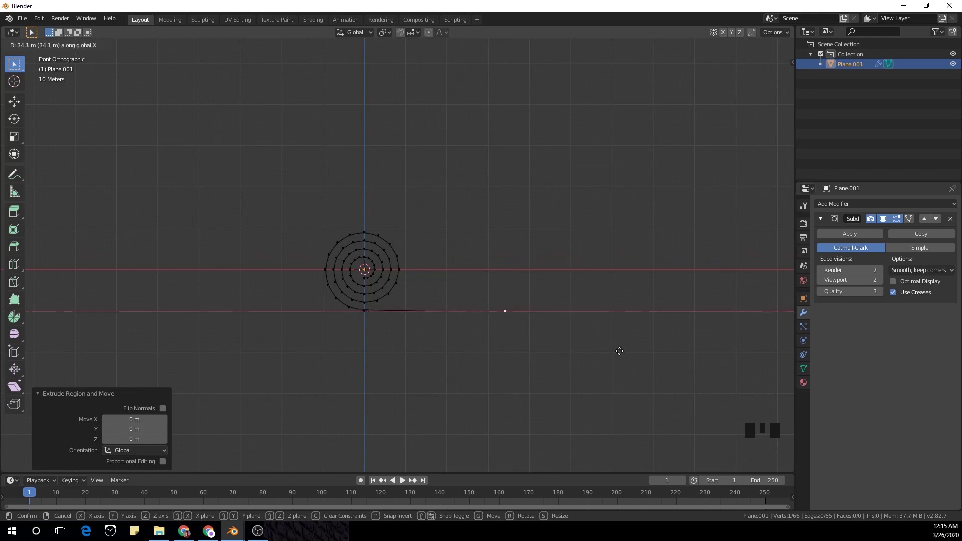
left_click(704, 351)
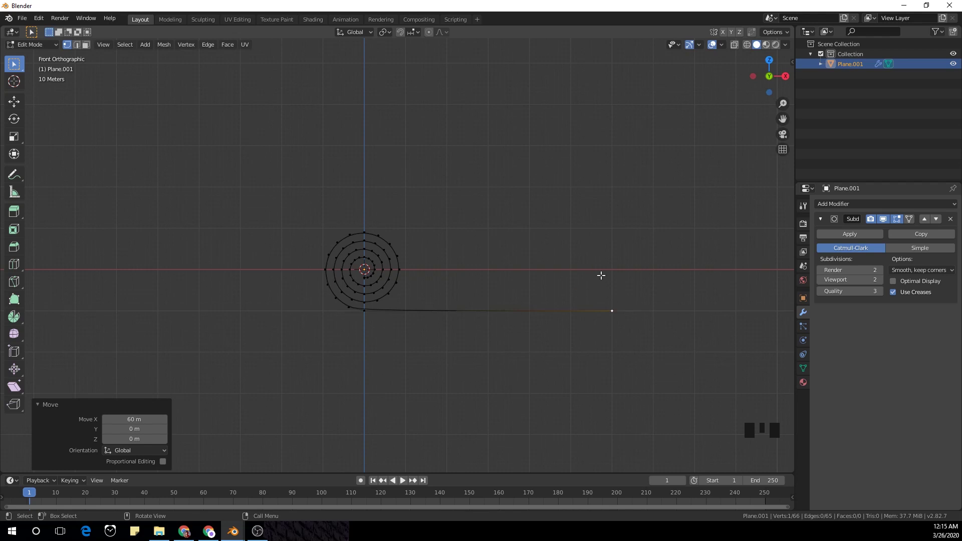
Select both end vertices of the straight tail and subdivide the segment with 5 cuts.
left_click(373, 319, "shift")
right_click(542, 241)
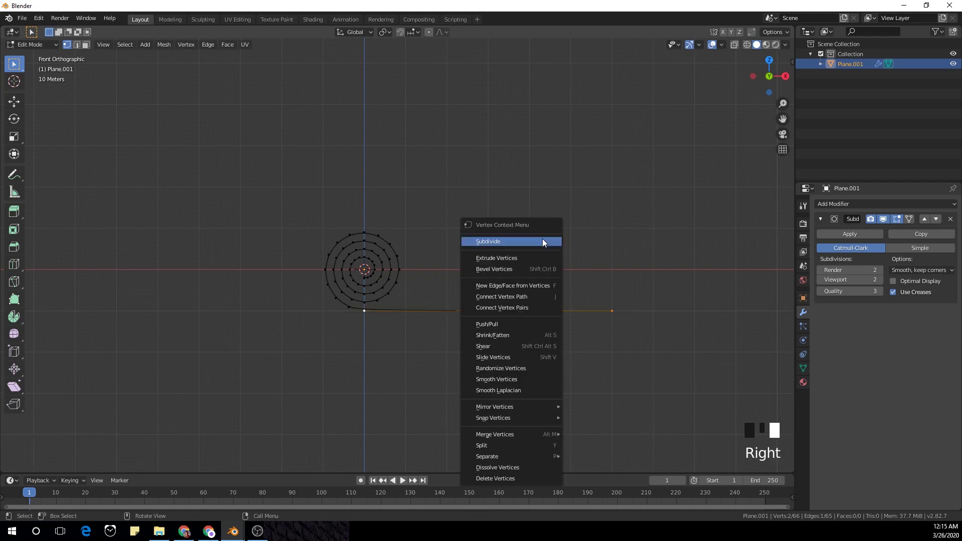
left_click(542, 242)
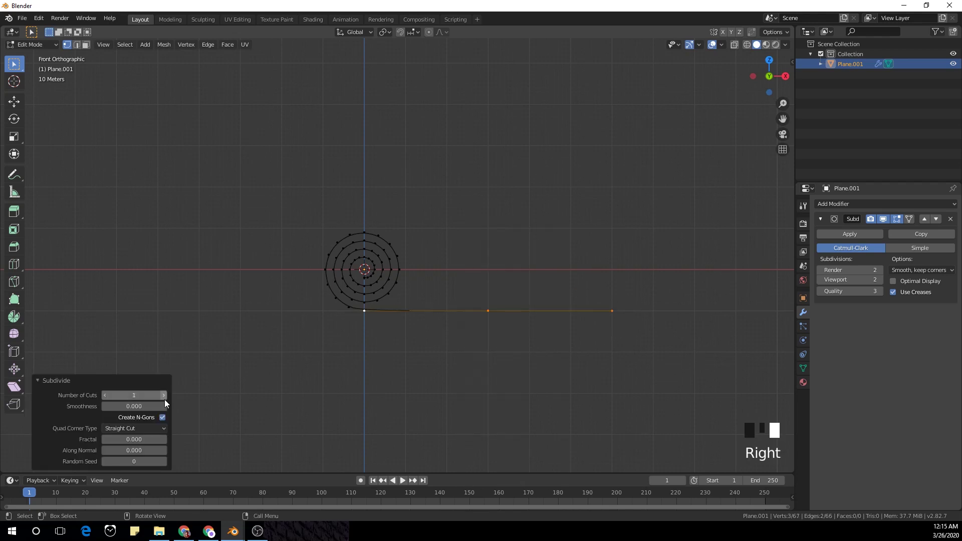
left_click(144, 395)
left_click(143, 377)
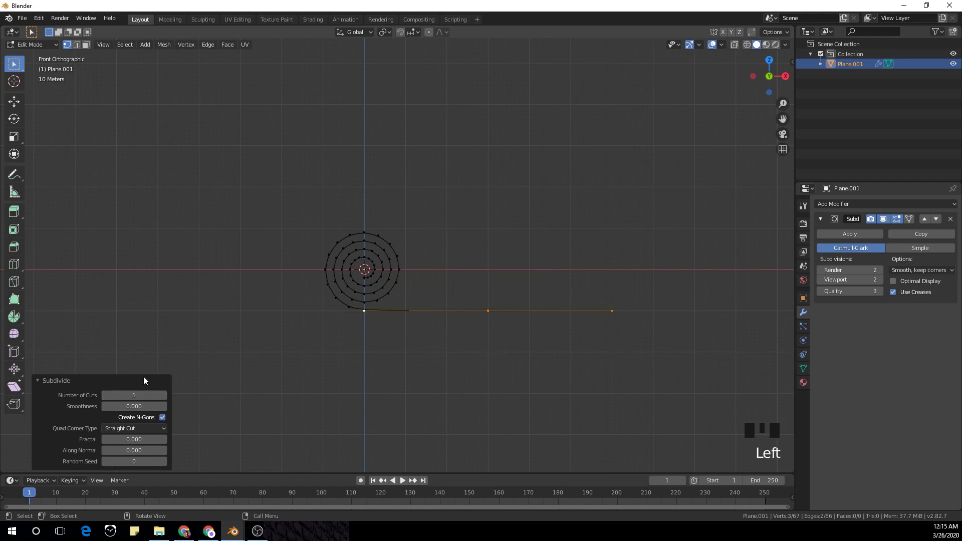
left_click(163, 395)
left_click(163, 395)
double_click(163, 394)
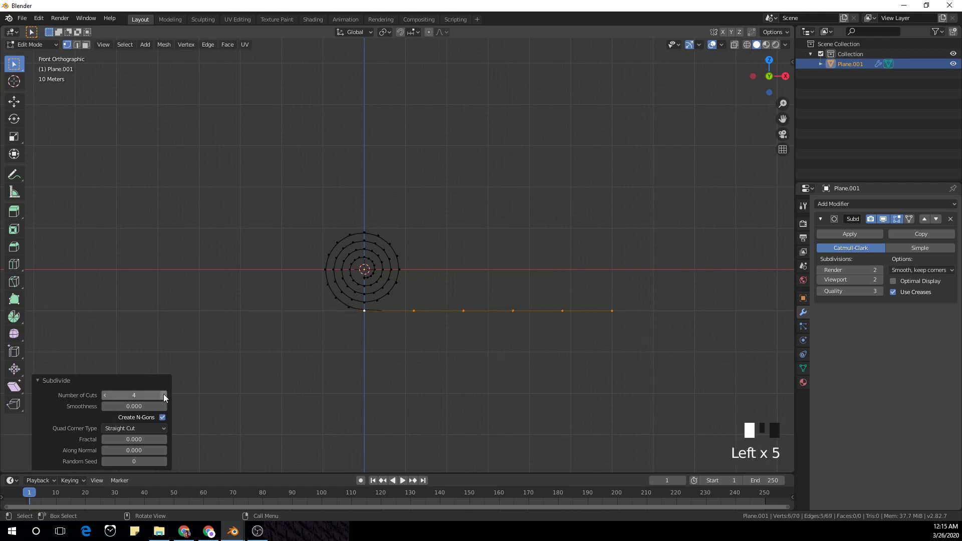
left_click(163, 396)
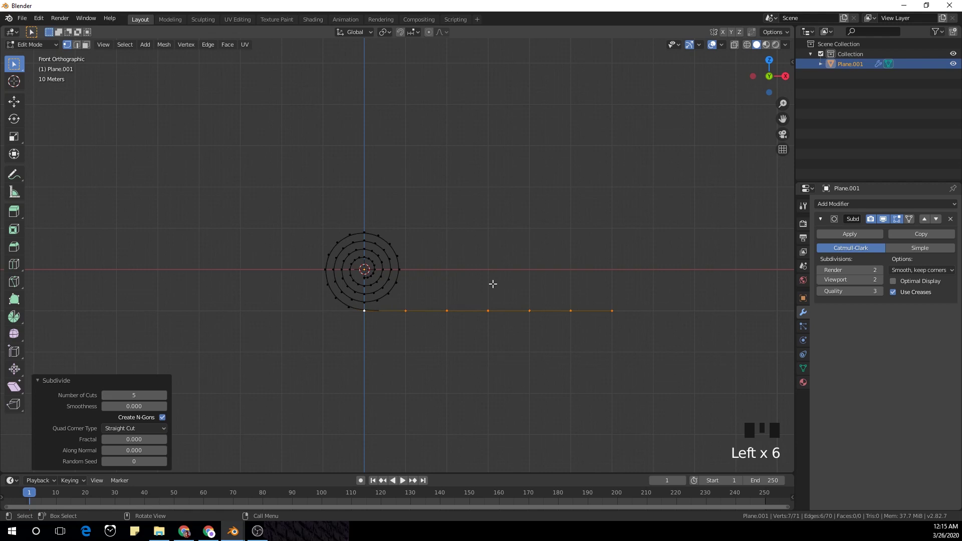
Return to Object Mode, show the object's transform values and apply all transforms to the spiral line.
key("Tab")
scroll(486, 290, "up", 1)
key("n")
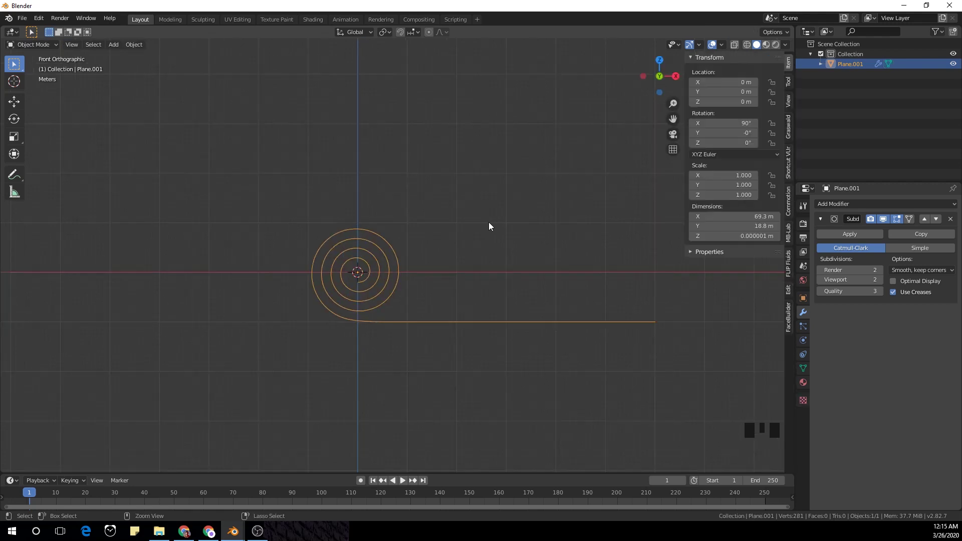
key("ctrl+a")
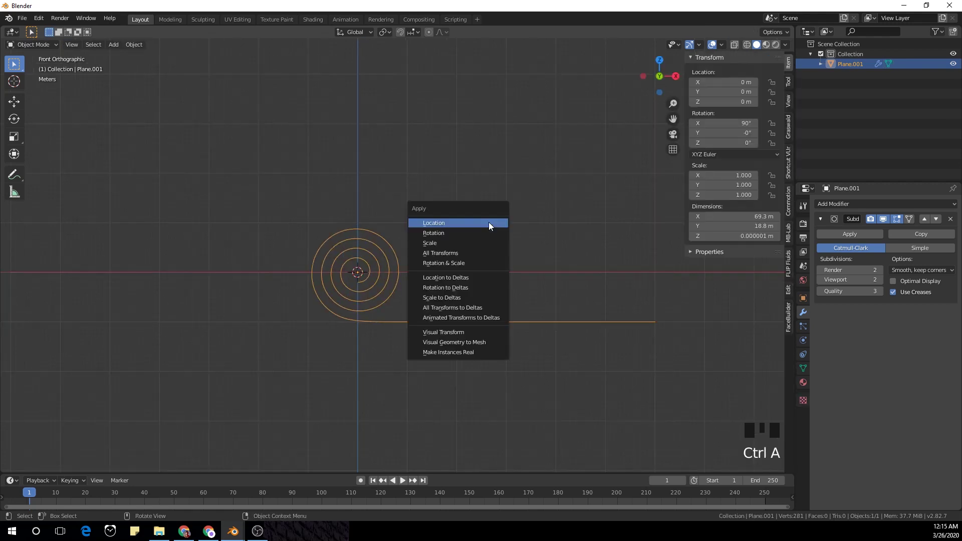
left_click(491, 258)
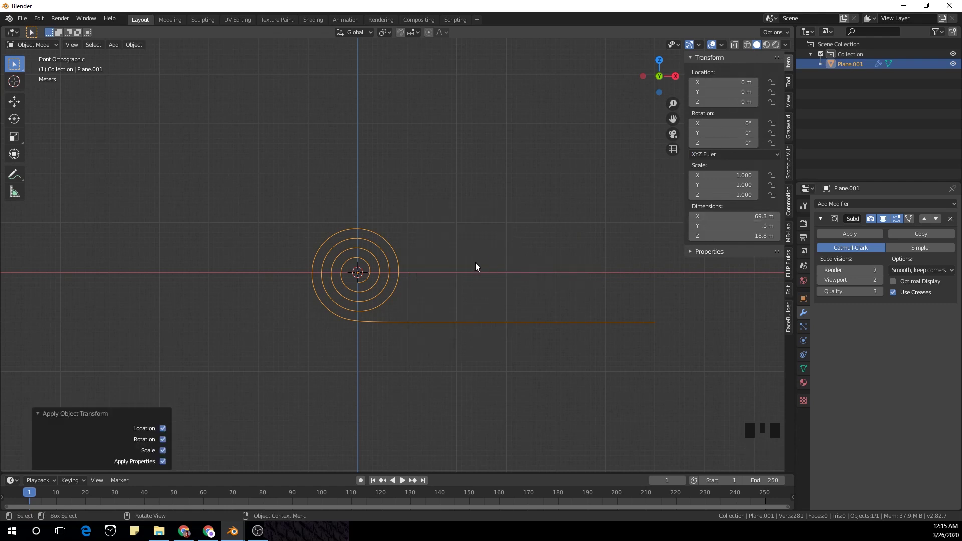
Add a plane mesh at the origin and scale it uniformly by a factor of 5.
key("shift+a")
mouse_move(471, 263)
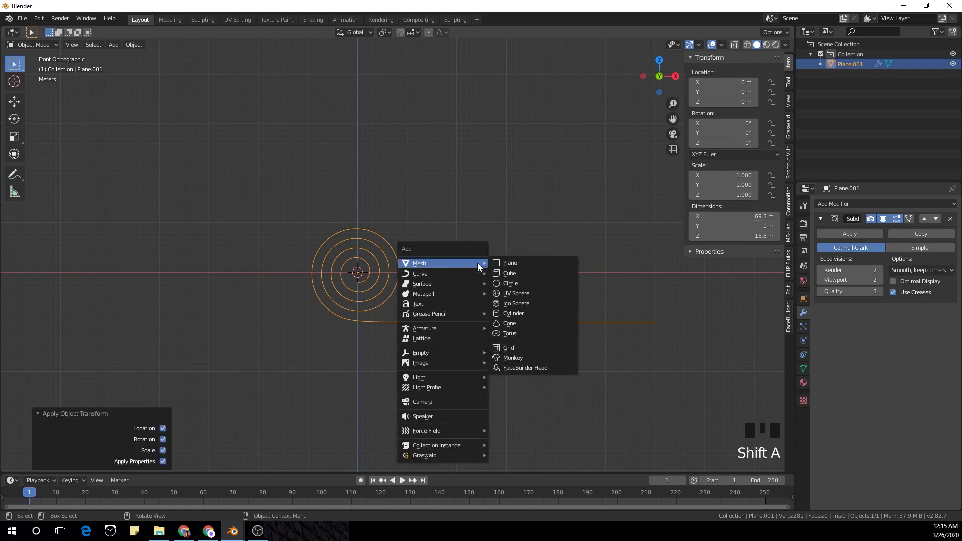
left_click(516, 262)
scroll(468, 276, "up", 1)
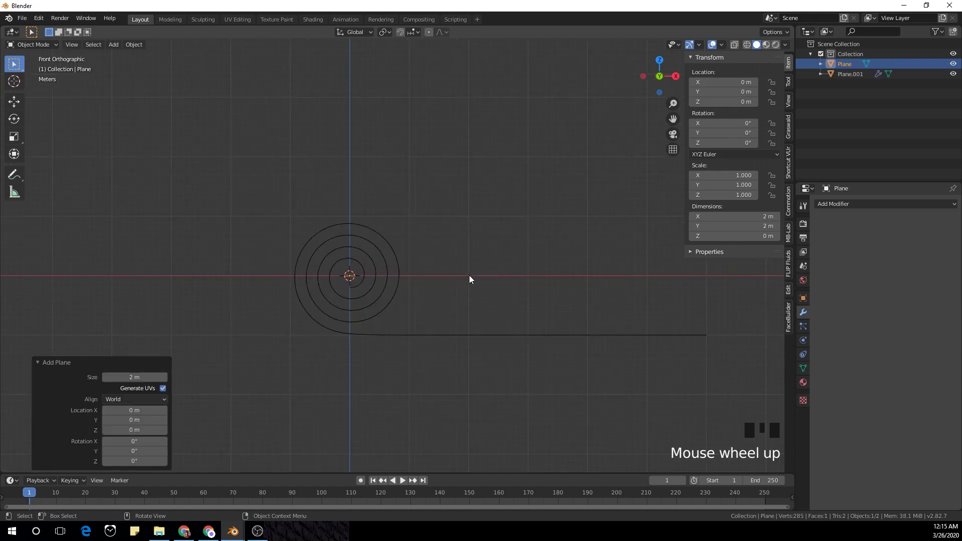
key("s")
key("5")
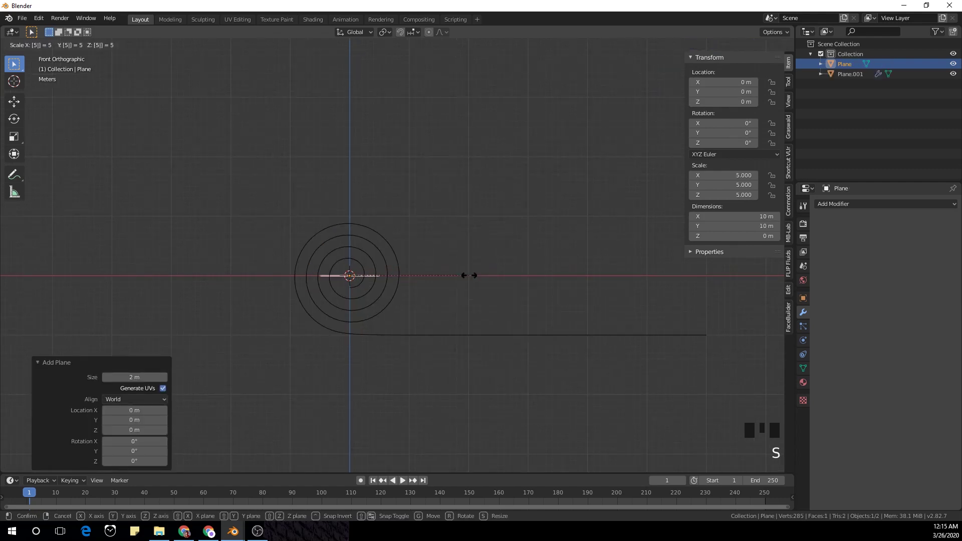
left_click(469, 275)
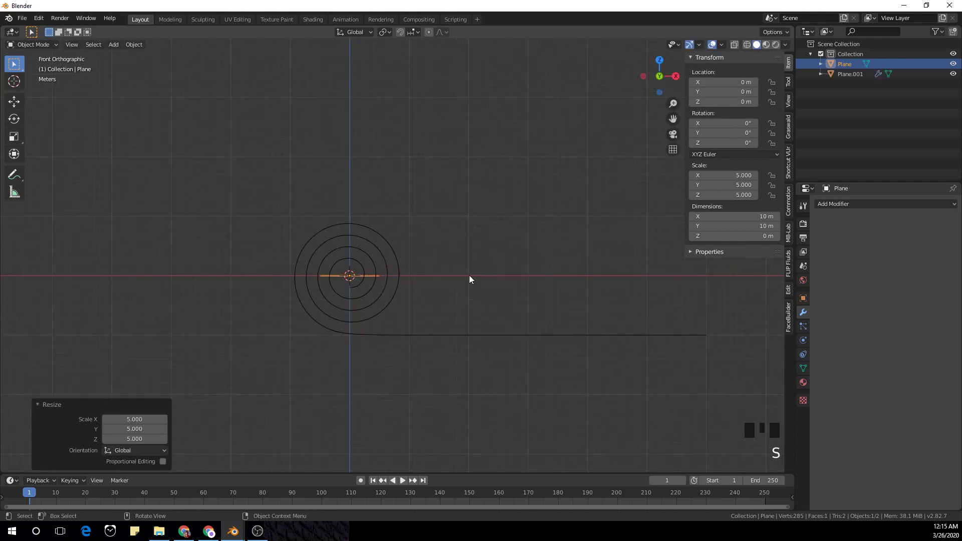
Set the plane's X scale to 60 to stretch it into a long strip.
left_click(736, 176)
type("60")
key("Return")
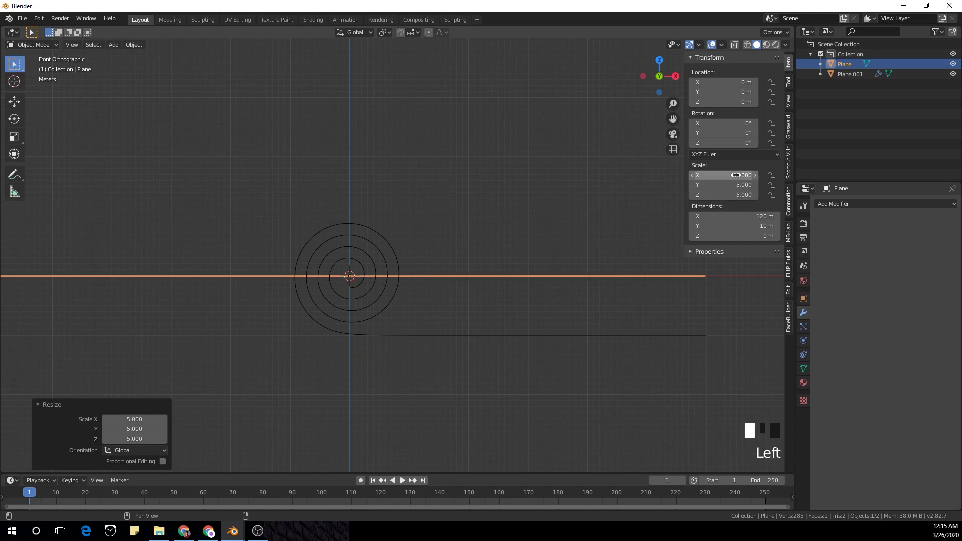
scroll(462, 176, "down", 3)
scroll(432, 284, "up", 2)
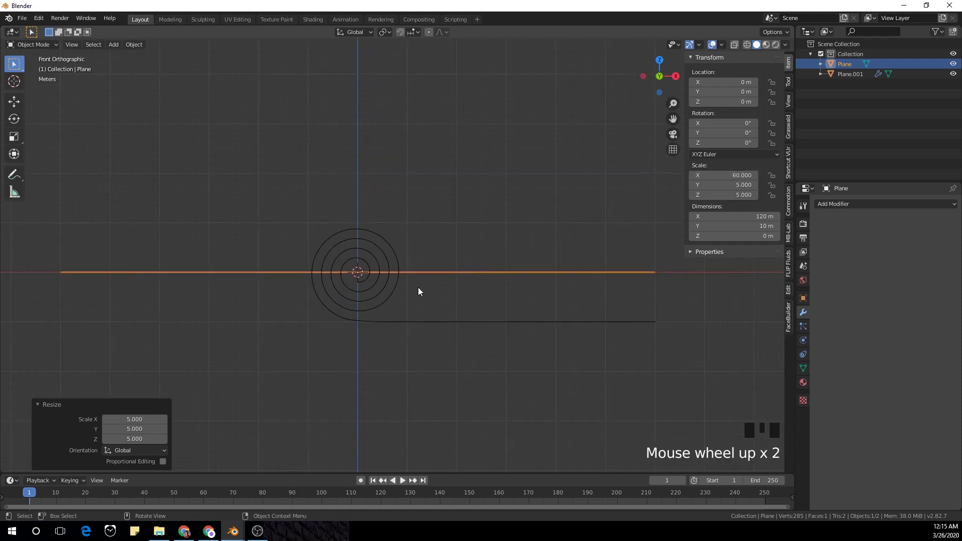
Move all vertices of the spiral line 10 m up along Z in Edit Mode, then return to Object Mode.
left_click(384, 248)
scroll(388, 251, "up", 1)
key("Tab")
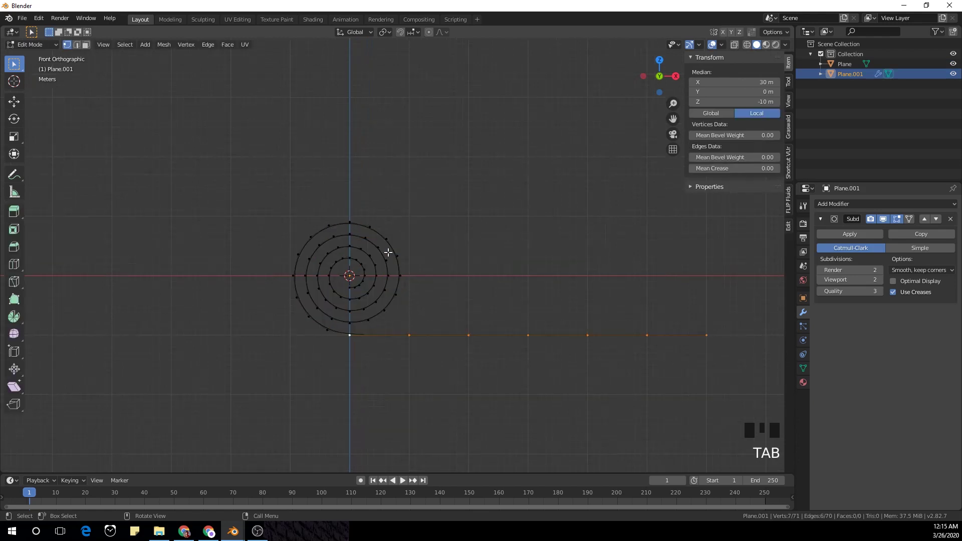
key("a")
key("g")
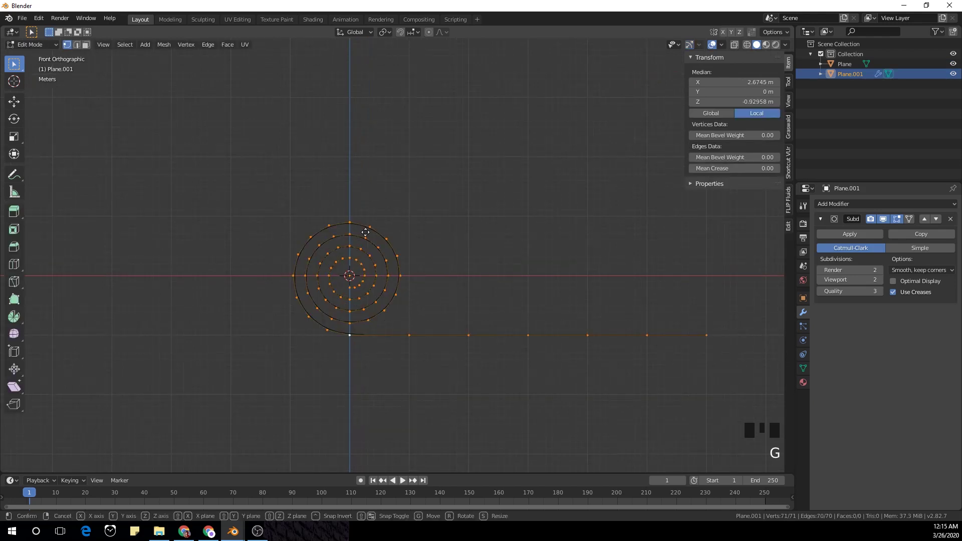
type("z")
type("10")
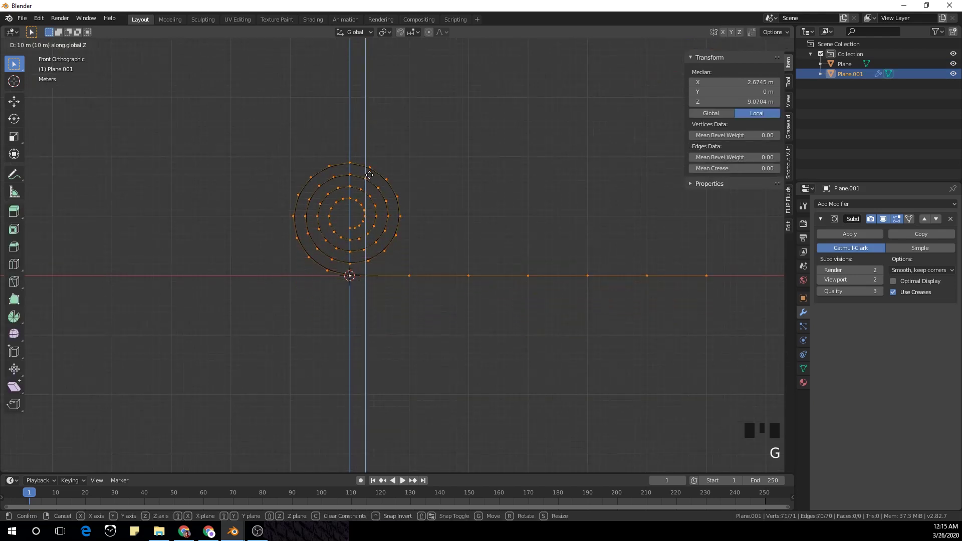
key("Return")
scroll(343, 248, "up", 4)
scroll(296, 275, "up", 3)
middle_click_drag(296, 275, 417, 232, "shift")
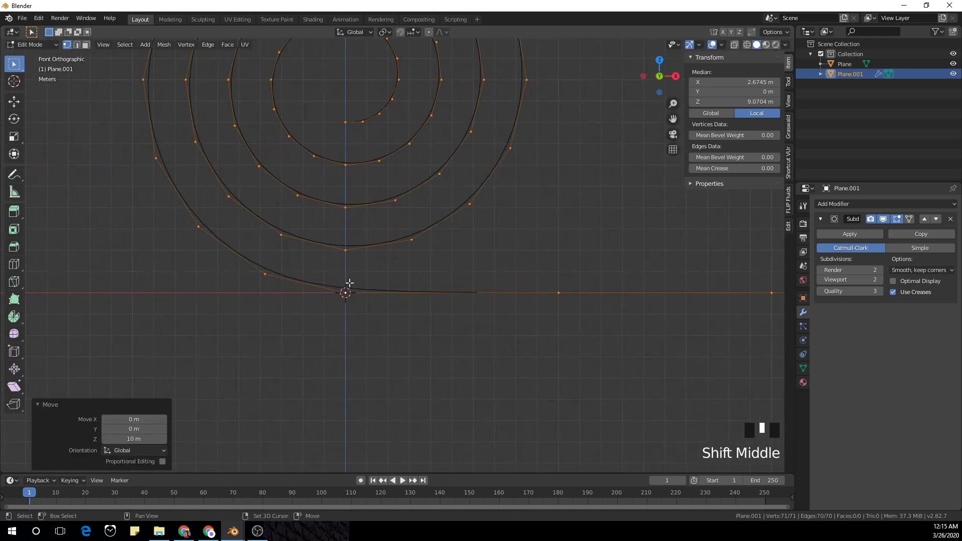
scroll(292, 322, "up", 6)
middle_click_drag(292, 322, 357, 299, "shift")
scroll(401, 303, "down", 2)
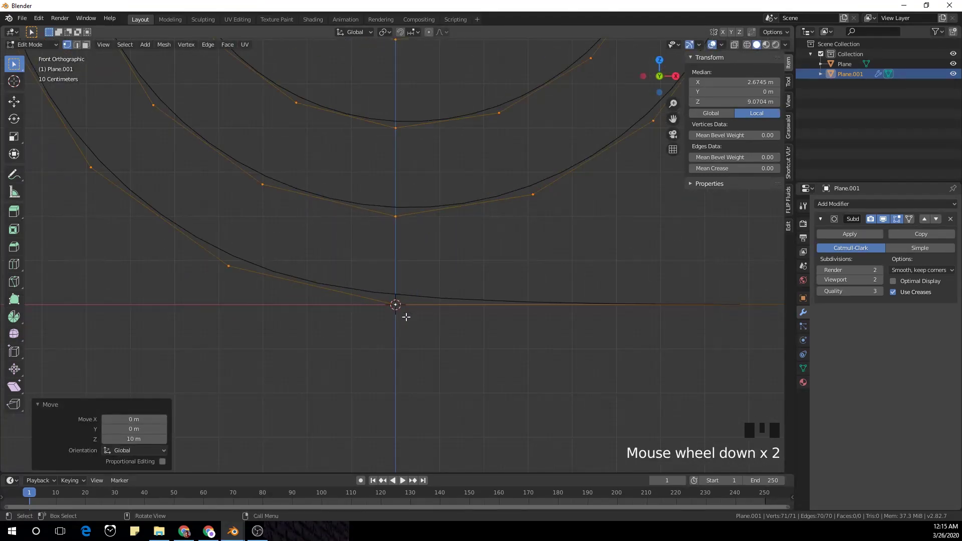
key("Tab")
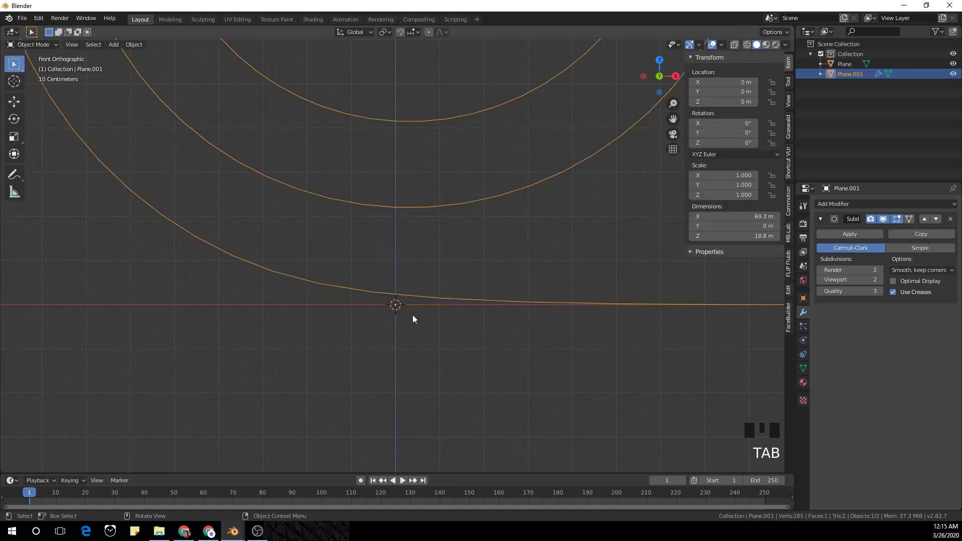
Find the Convert to operator by searching and convert the spiral line from a mesh to a curve.
scroll(413, 311, "down", 6)
middle_click_drag(418, 239, 441, 227, "shift")
scroll(416, 268, "down", 4)
key("F3")
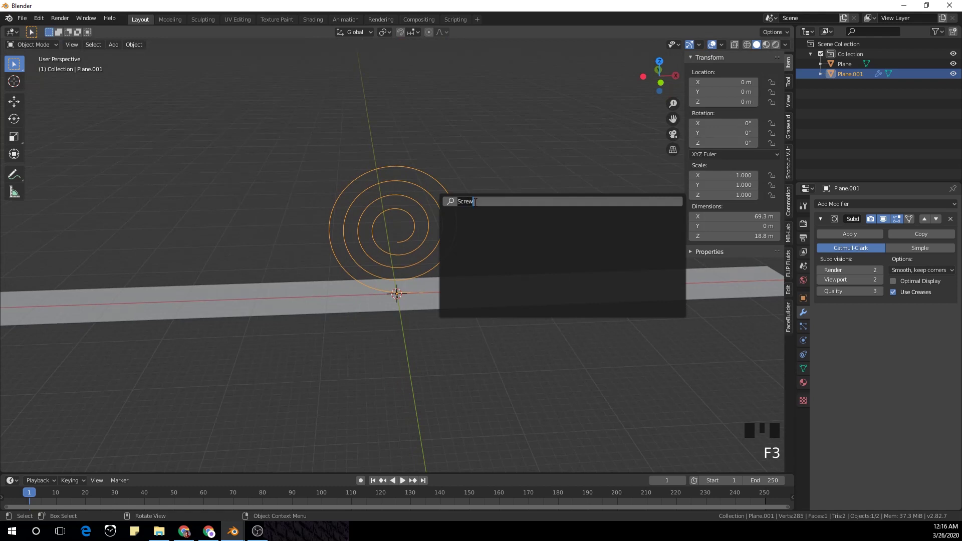
type("c")
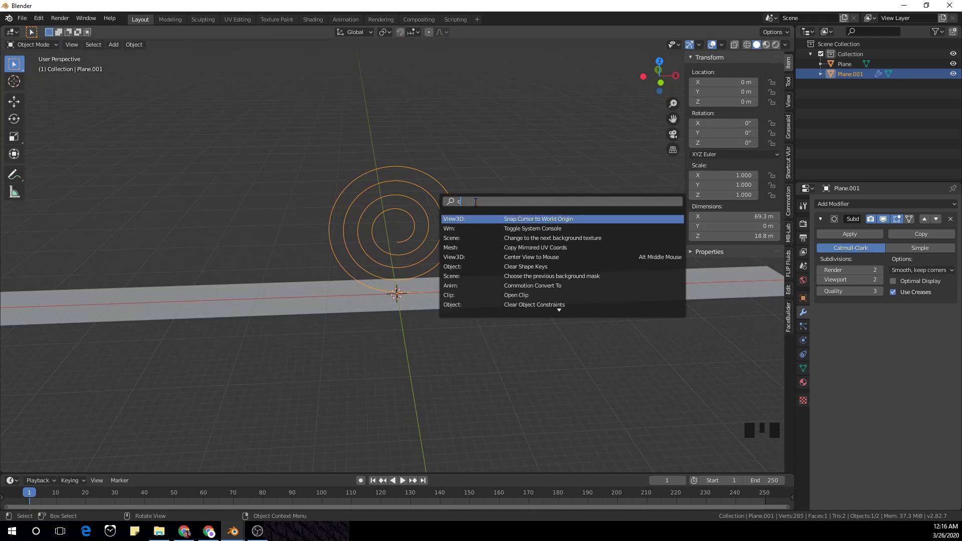
type("onv")
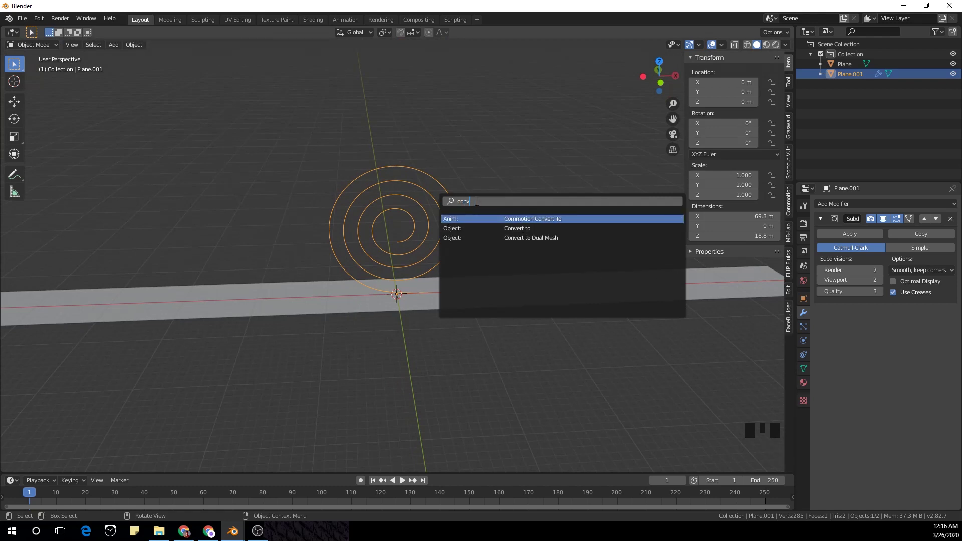
left_click(515, 228)
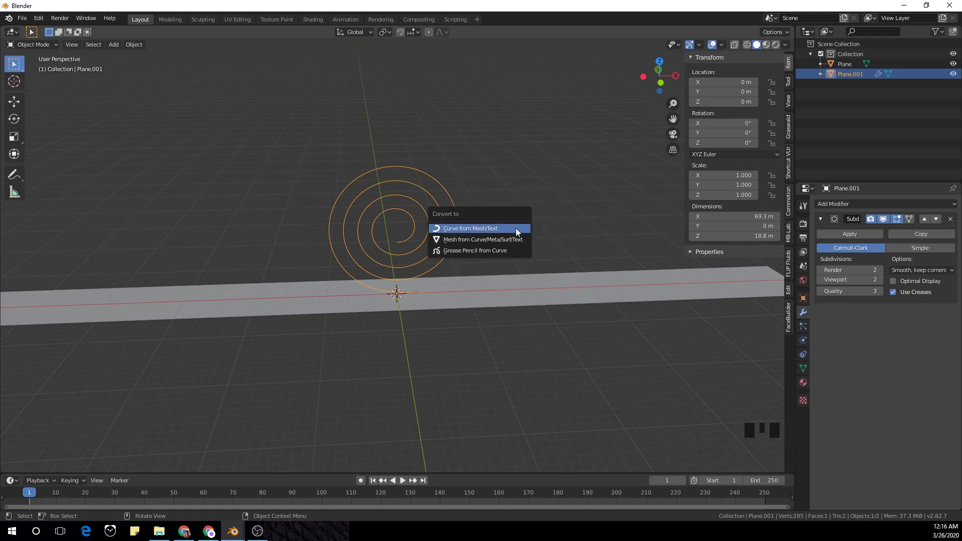
left_click(478, 228)
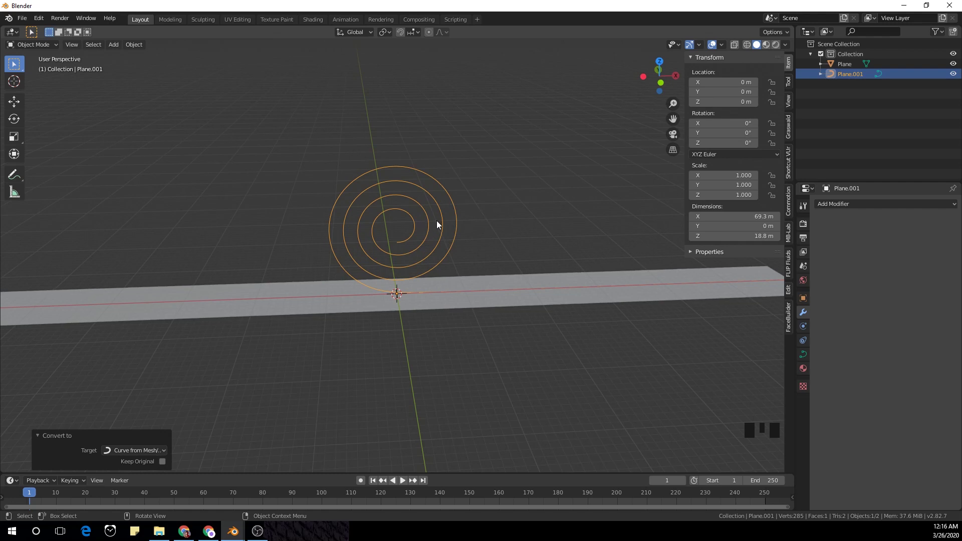
Add a Solidify modifier to the long plane strip and set its thickness to -0.3 m.
key("Tab")
key("Tab")
scroll(527, 231, "down", 2)
middle_click_drag(527, 235, 564, 258)
left_click(565, 258)
left_click(860, 203)
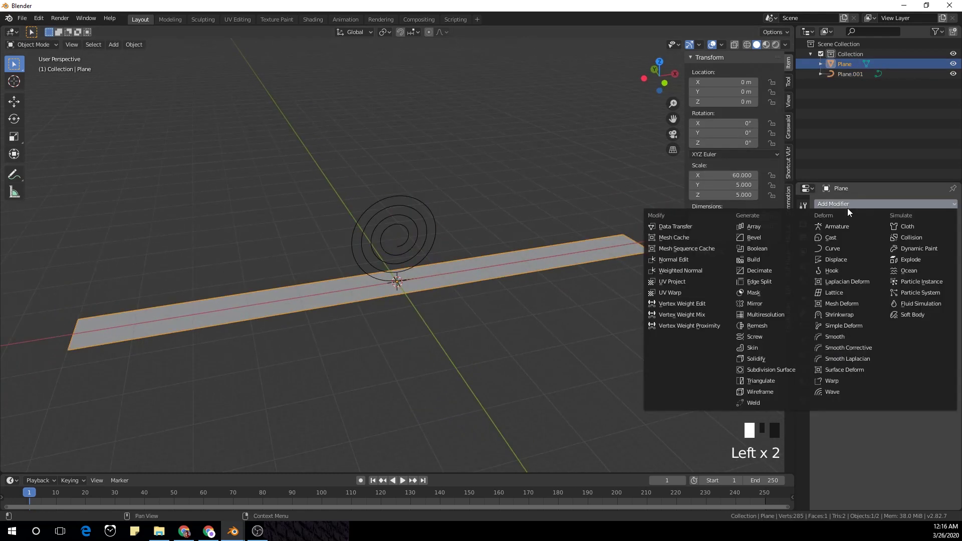
left_click(787, 356)
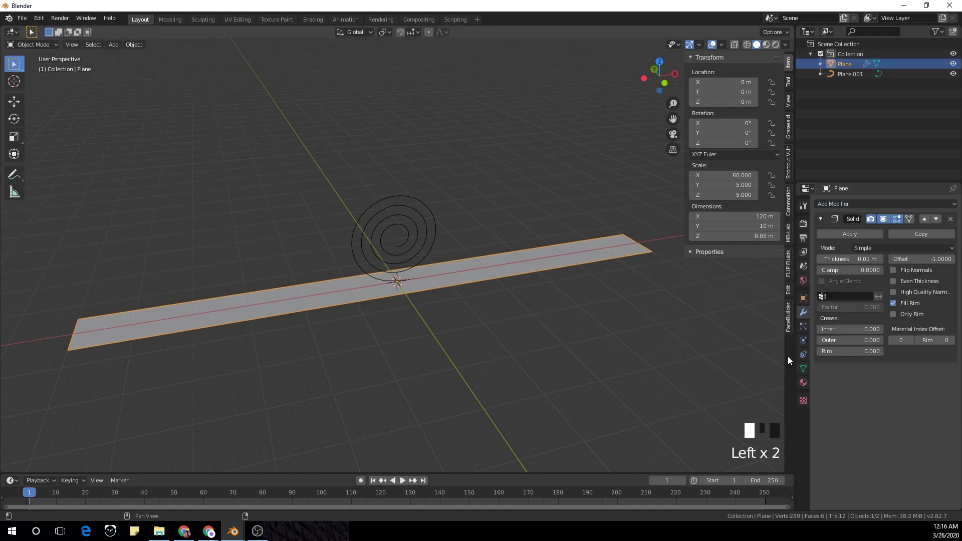
left_click(859, 259)
key("BackSpace")
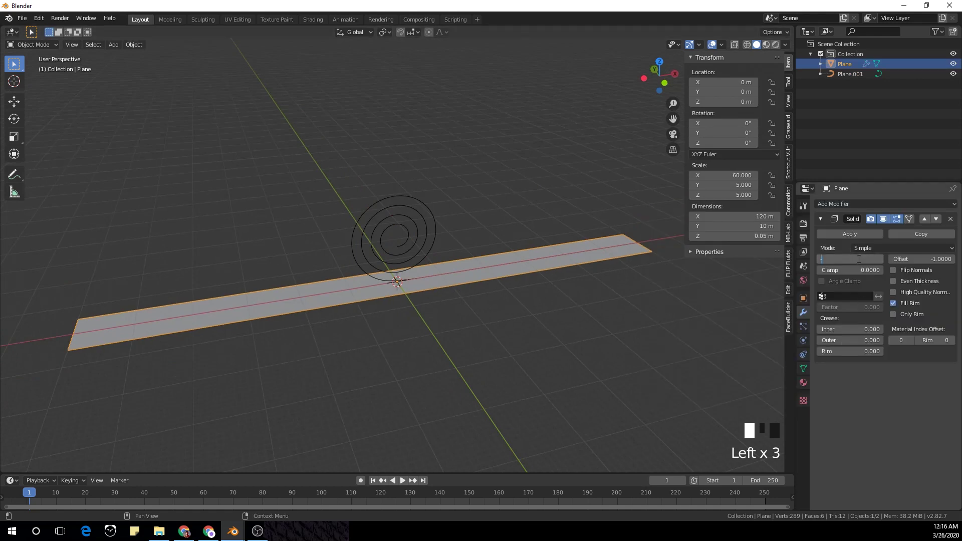
type("-0.3")
key("Return")
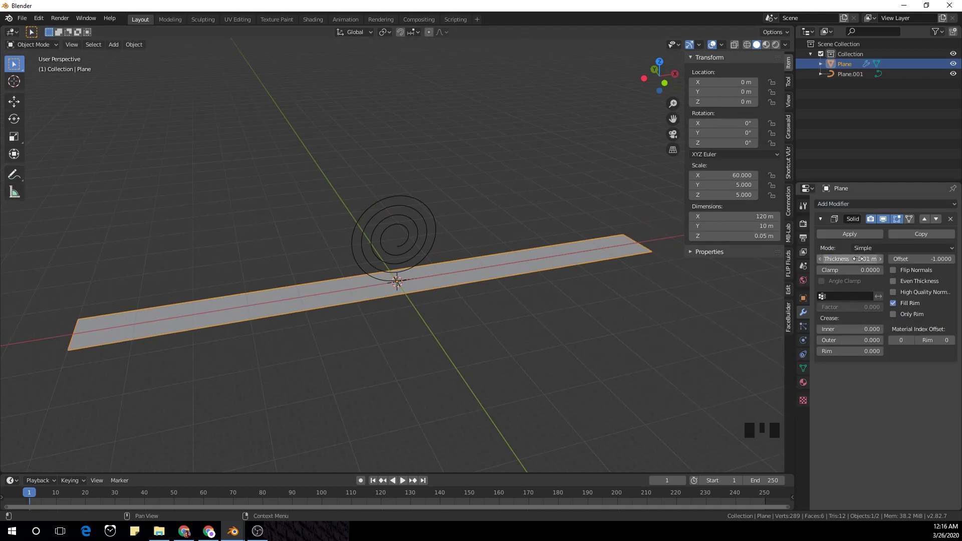
middle_click_drag(381, 310, 388, 344)
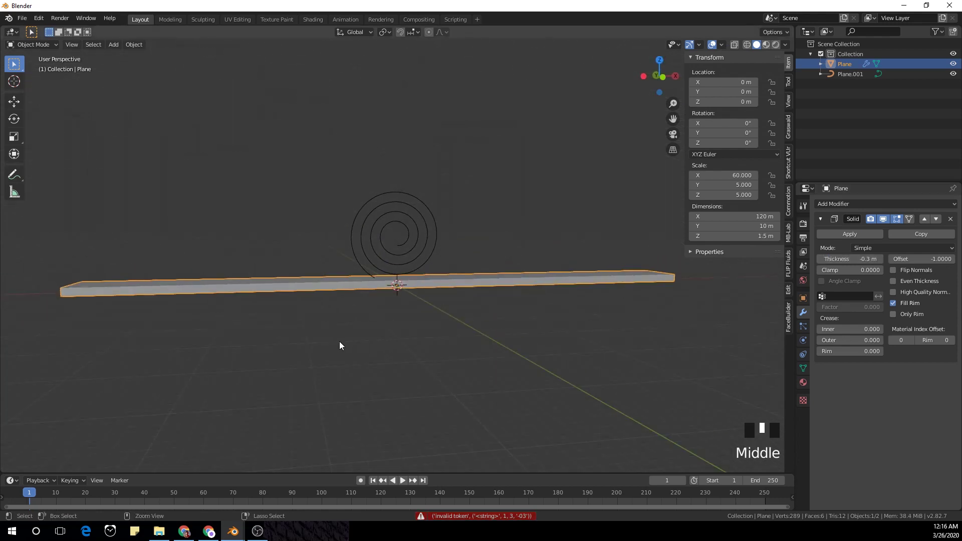
Add a level 2 Subdivision Surface modifier to the strip and subdivide its mesh with 50 cuts in Edit Mode.
key("ctrl+2")
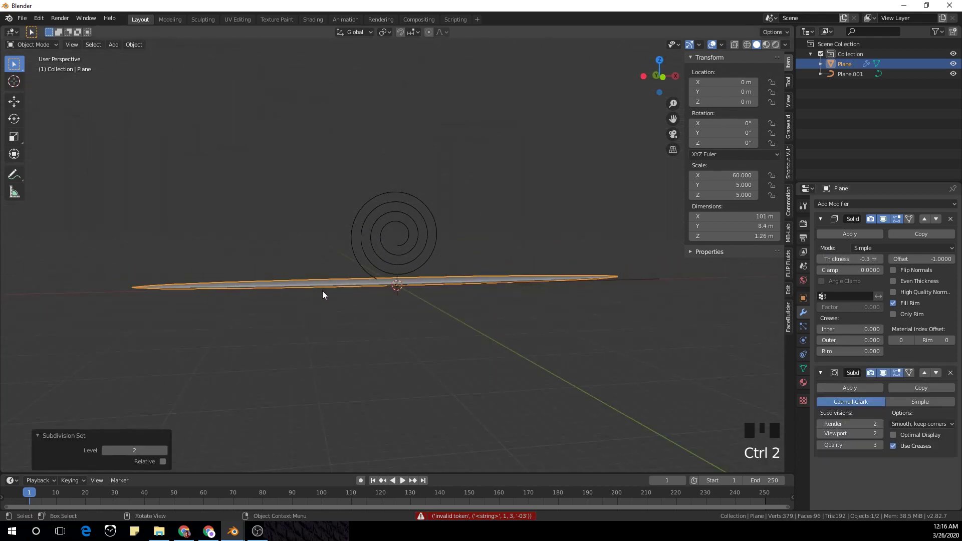
middle_click_drag(273, 220, 332, 273)
key("Tab")
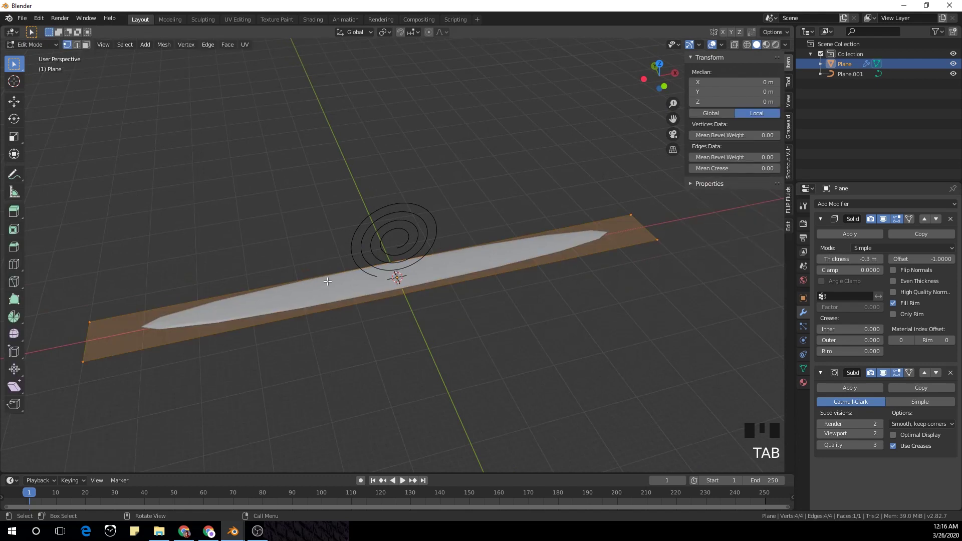
right_click(328, 281)
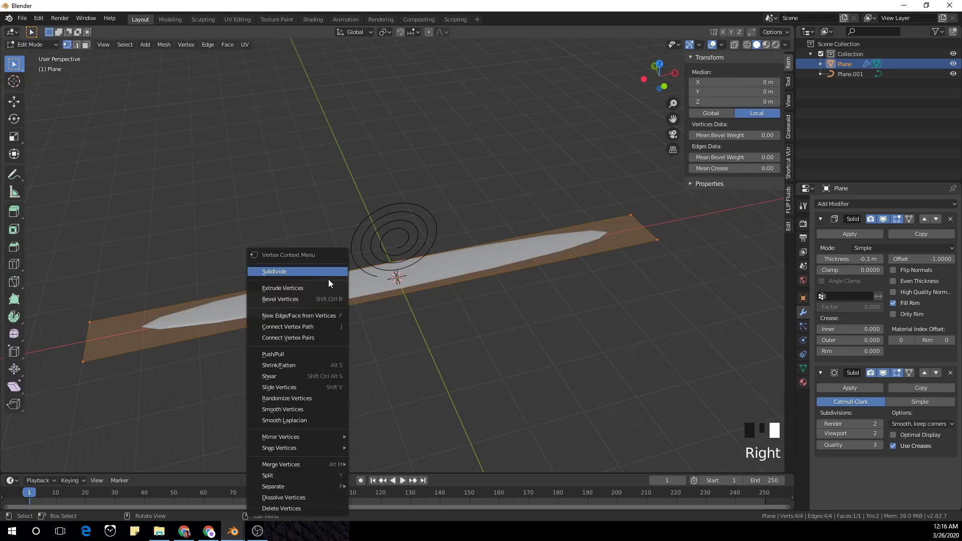
left_click(329, 274)
left_click(151, 391)
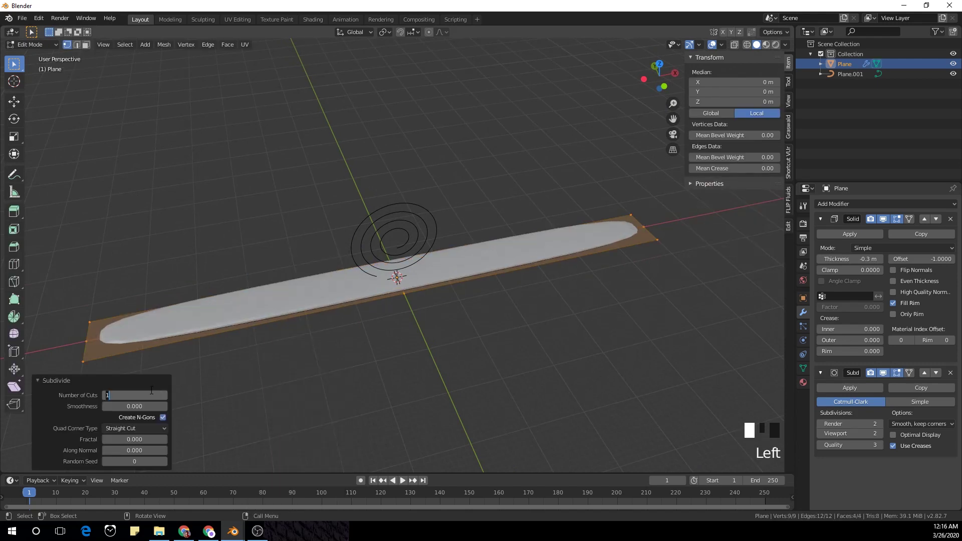
type("50")
key("Return")
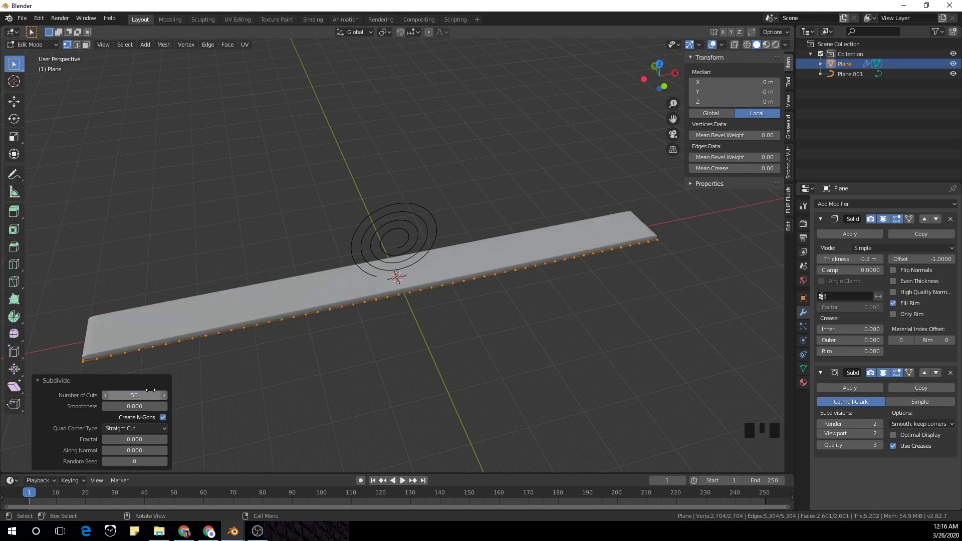
Return to Object Mode and shade the strip smooth.
middle_click_drag(343, 338, 399, 289)
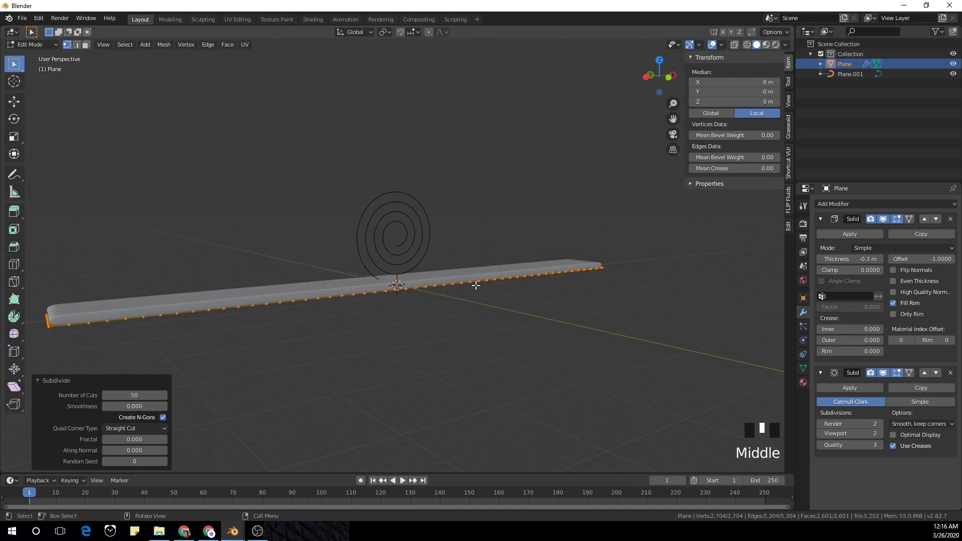
middle_click_drag(476, 281, 491, 275)
key("Tab")
right_click(493, 223)
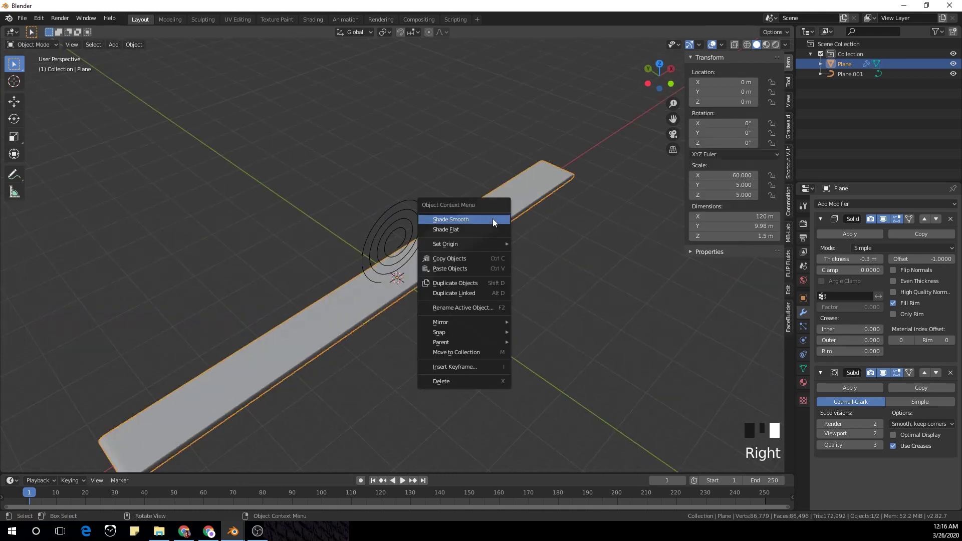
left_click(493, 220)
Add a Curve modifier to the strip, place it above the Subdivision modifier, and set Plane.001 as its curve object.
key("KP_1")
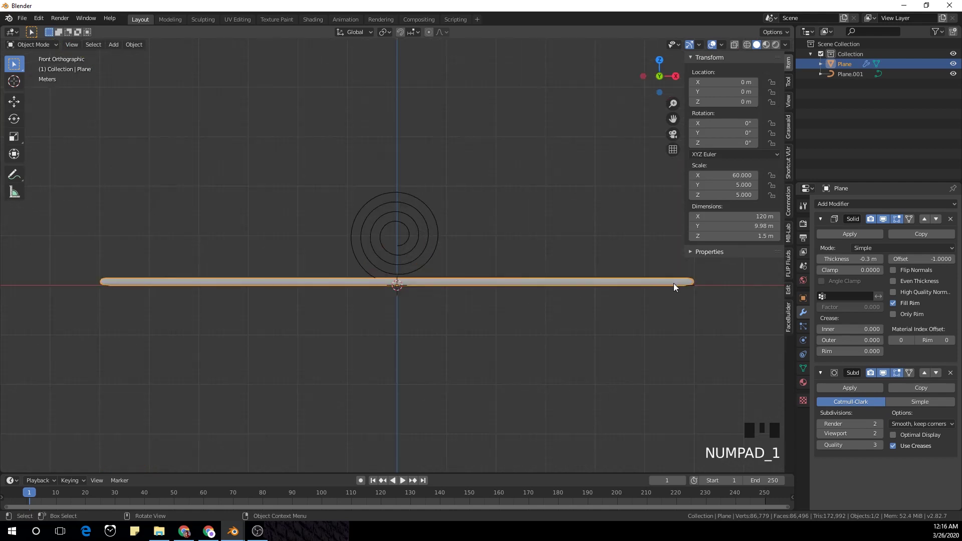
left_click(855, 204)
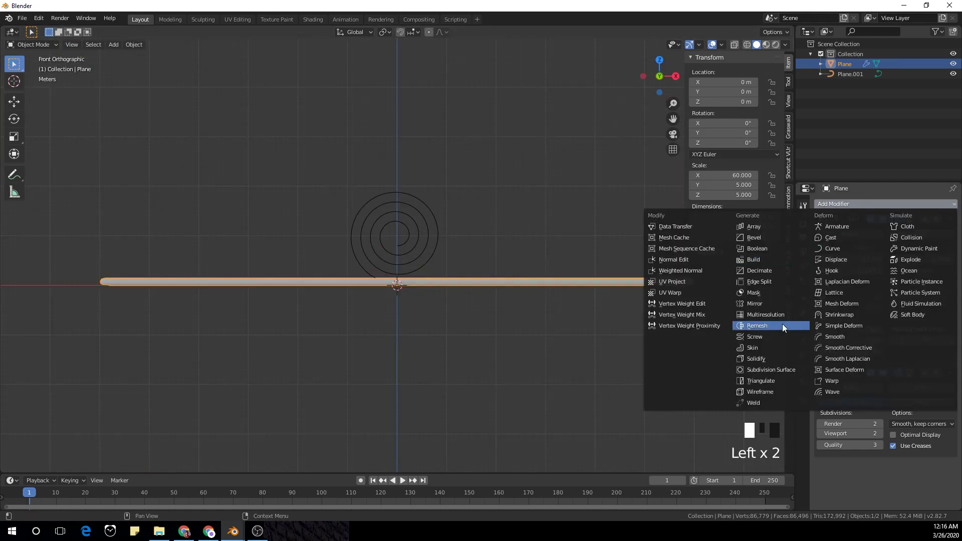
left_click(836, 248)
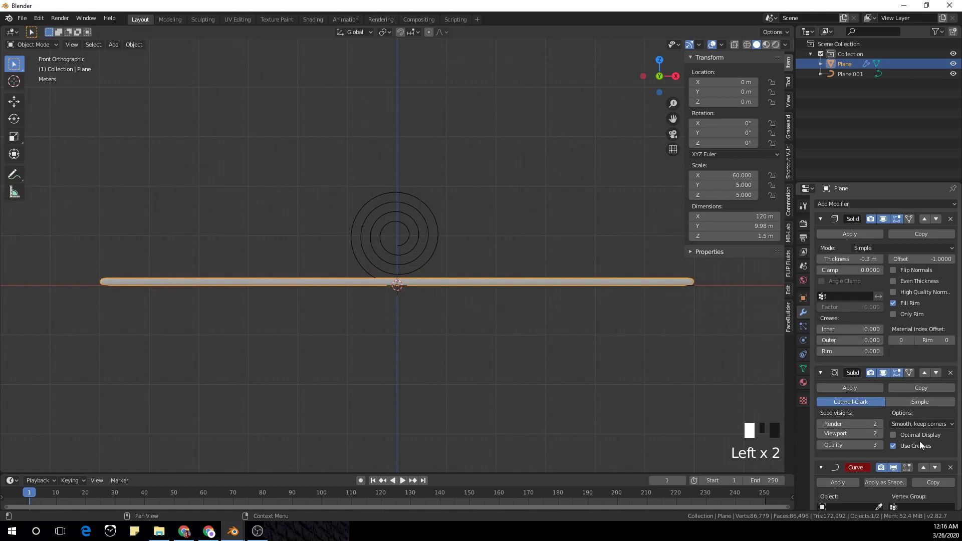
left_click(924, 465)
left_click(846, 412)
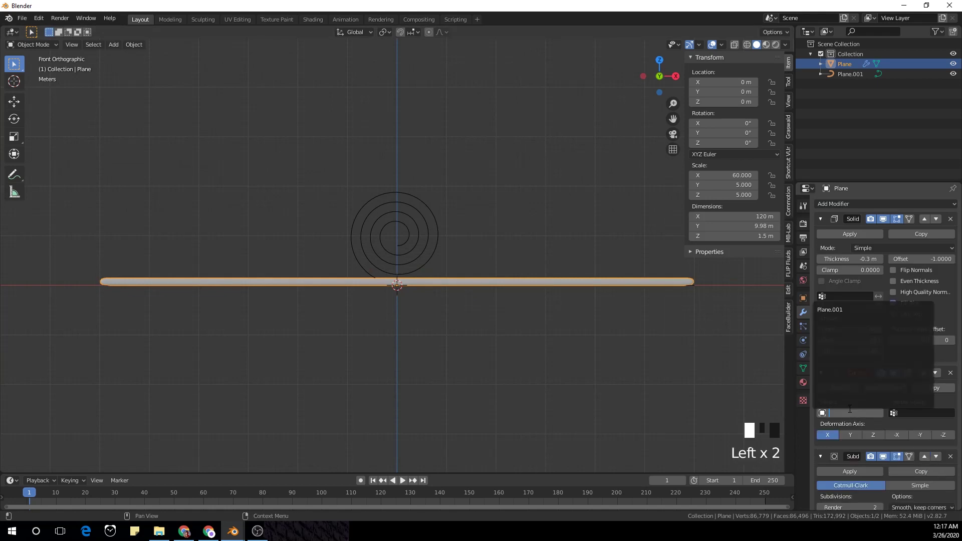
left_click(871, 310)
Rename the spiral curve Plane.001 as Spiral.
middle_click_drag(419, 203, 259, 287, "shift")
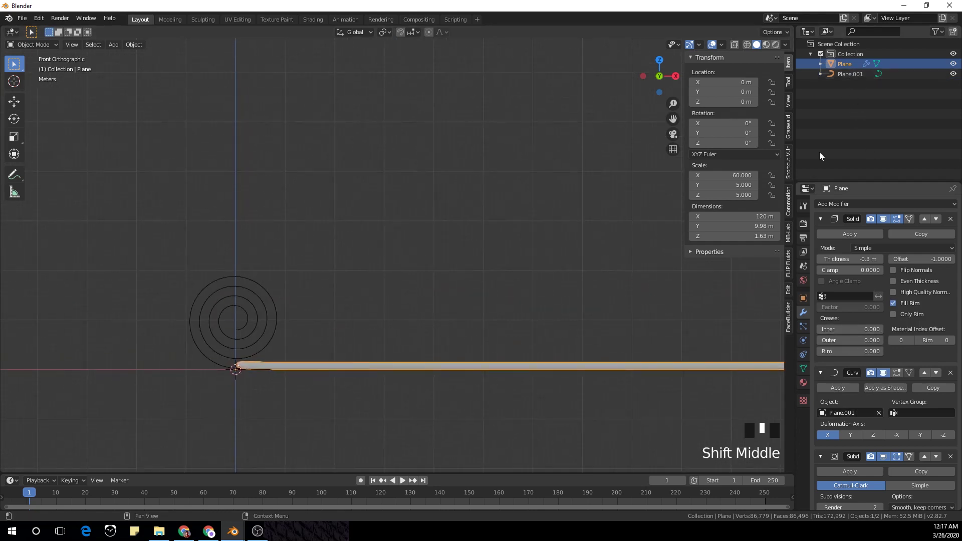
double_click(849, 73)
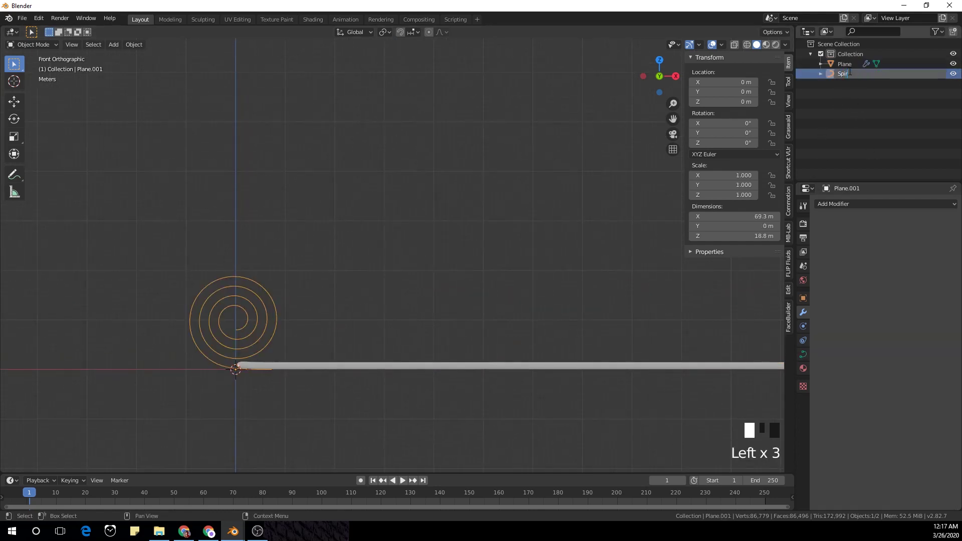
key("Return")
left_click(429, 235)
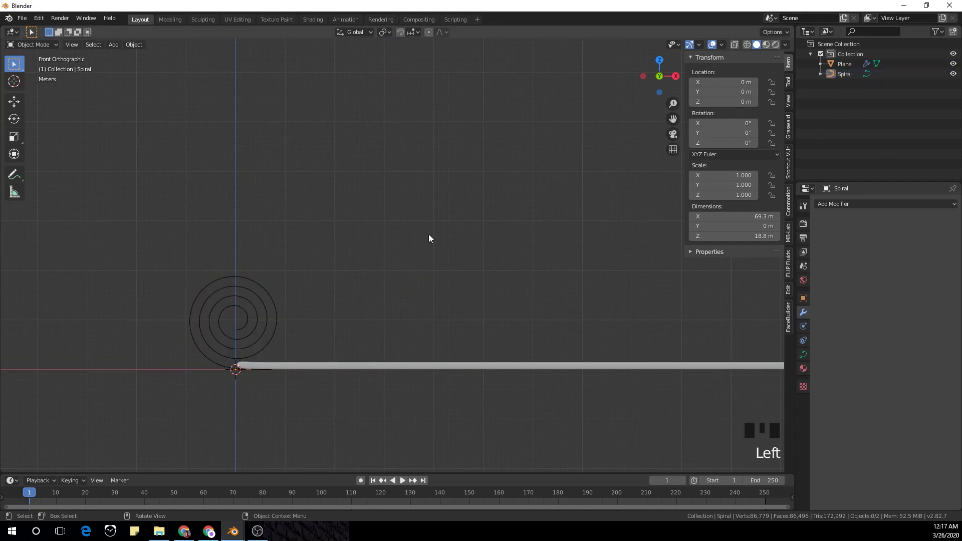
Move the strip -10 m along the X axis in front view.
double_click(399, 364)
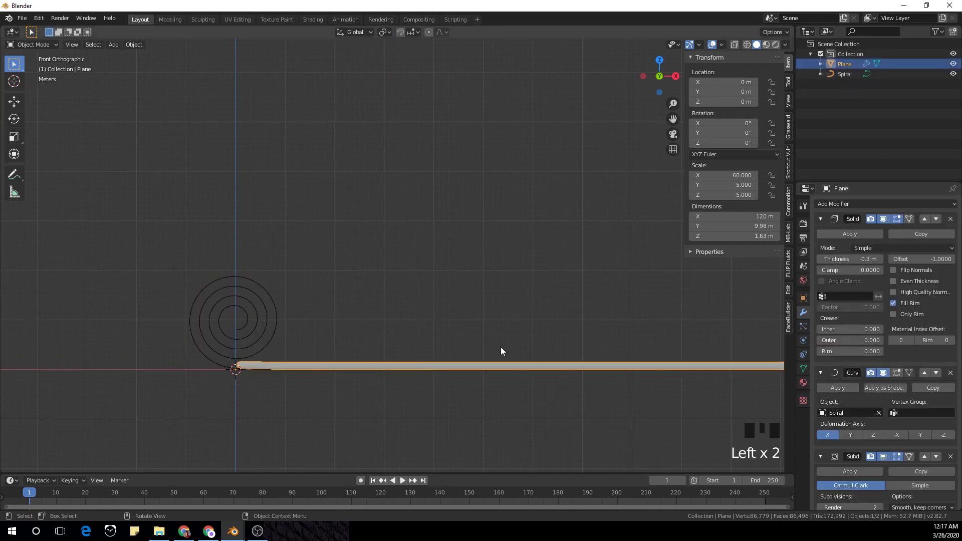
middle_click_drag(500, 348, 325, 294)
left_click(266, 324)
key("KP_1")
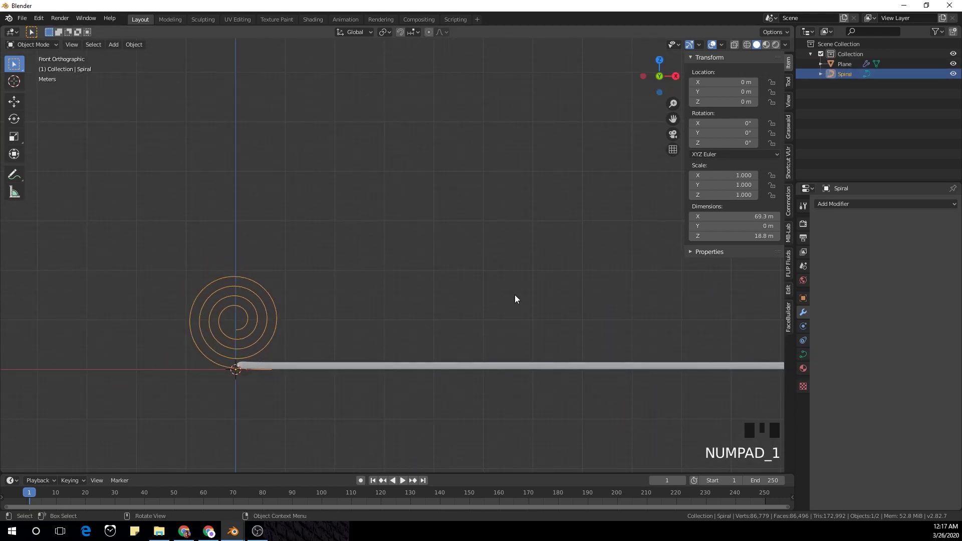
left_click(584, 365)
middle_click_drag(471, 392, 417, 399, "shift")
key("g")
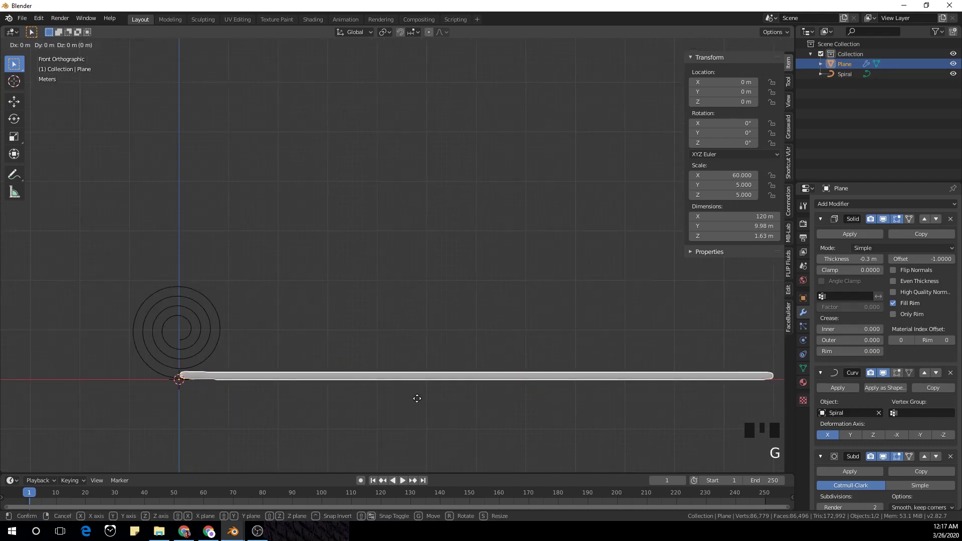
key("y")
right_click(416, 398)
key("g")
key("x")
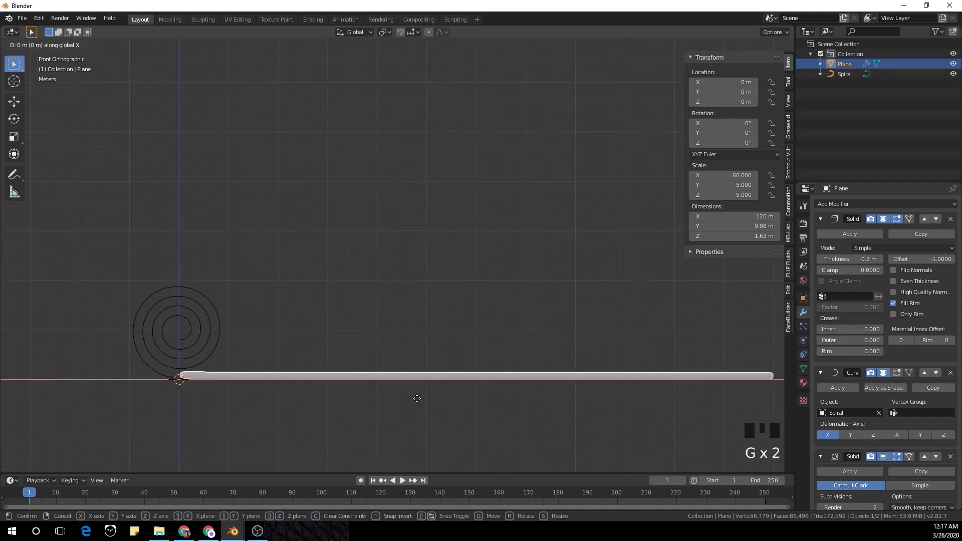
left_click(369, 396)
Try rolling the strip through the spiral by moving it along X, and cancel the move.
middle_click_drag(335, 237, 443, 225)
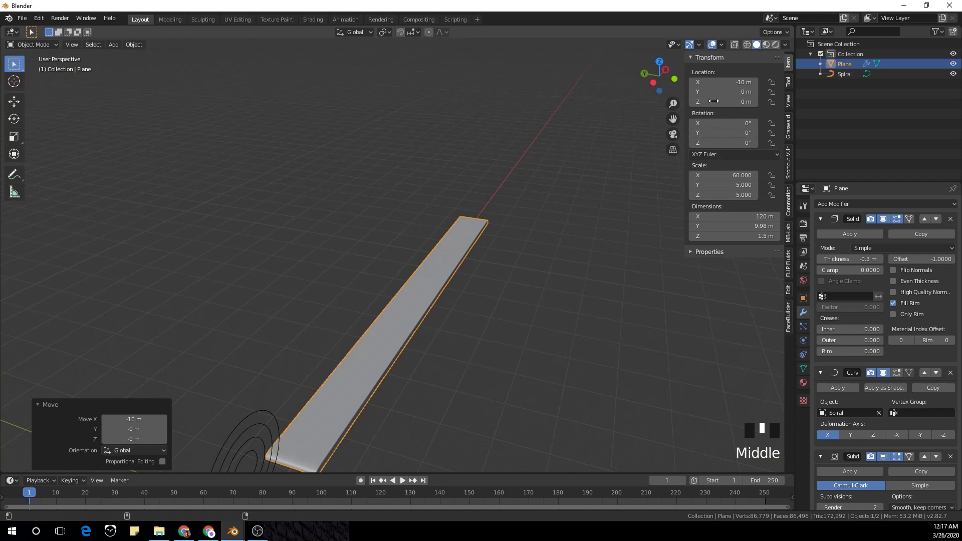
scroll(544, 248, "down", 2)
middle_click_drag(544, 248, 427, 279)
scroll(451, 274, "down", 1)
scroll(343, 289, "down", 1)
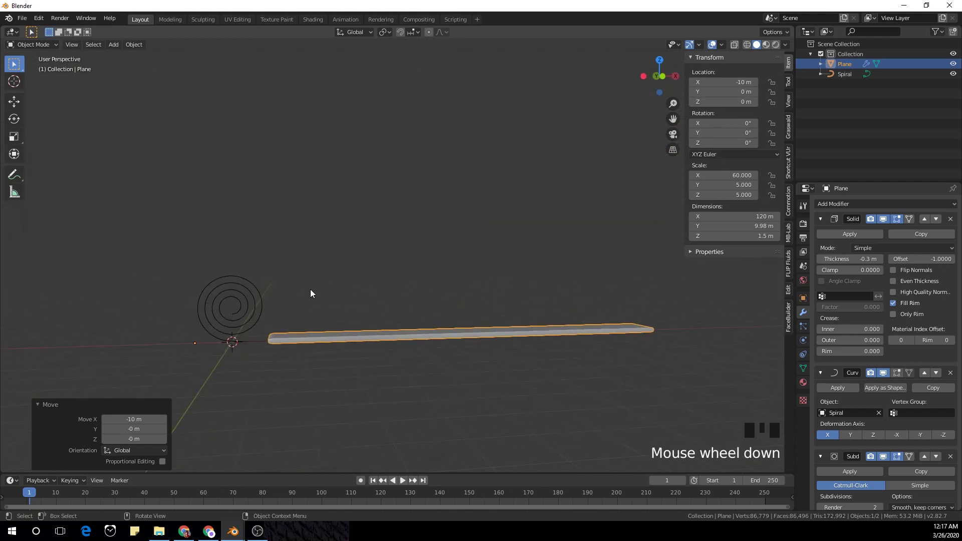
left_click(220, 306)
left_click(321, 336)
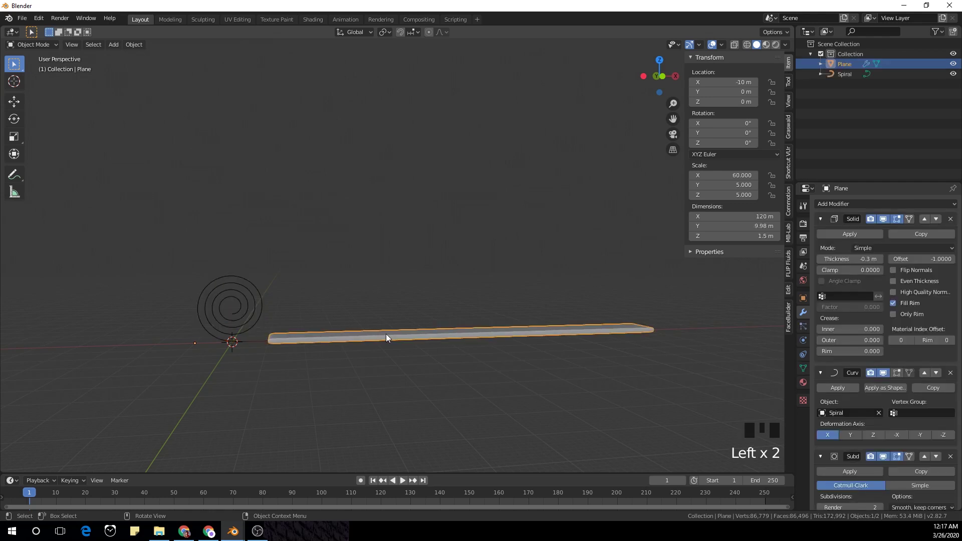
key("g")
key("Escape")
key("g")
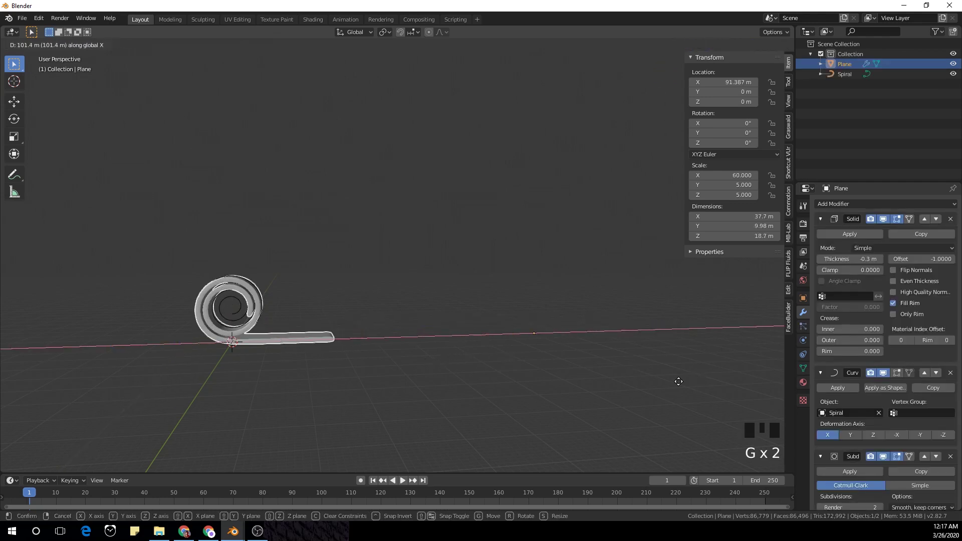
left_click(554, 385)
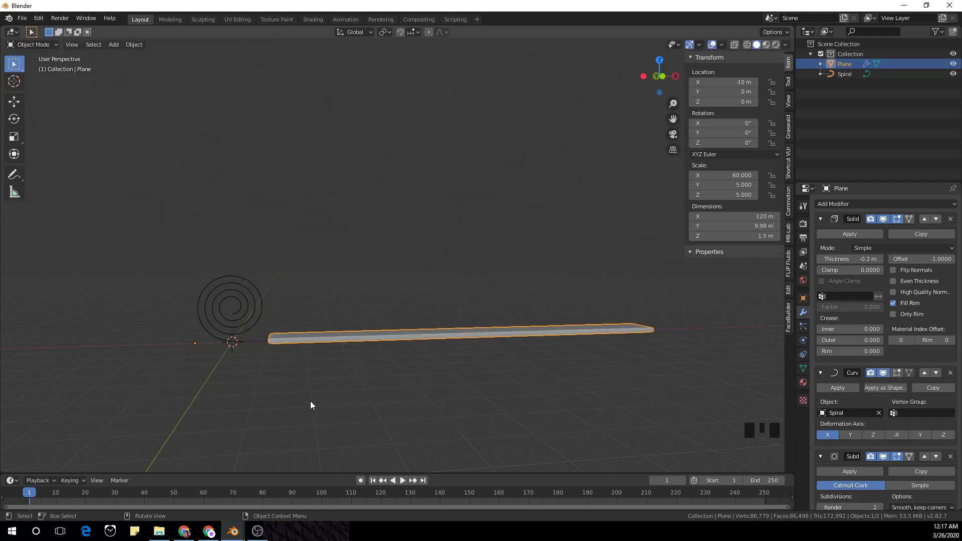
Add an Array modifier to the strip with a relative offset of X 0 and Y 2, and apply it.
middle_click_drag(310, 401, 477, 298)
left_click(865, 203)
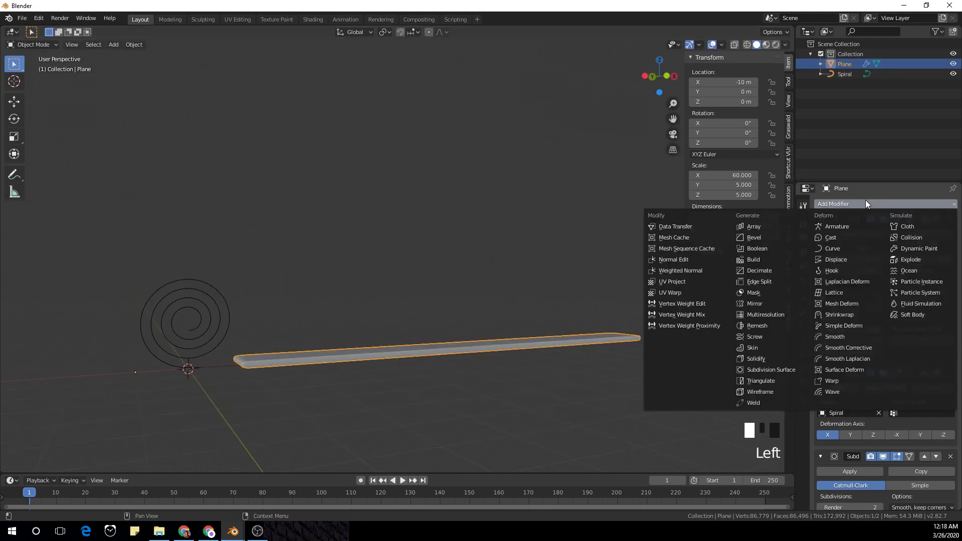
left_click(766, 227)
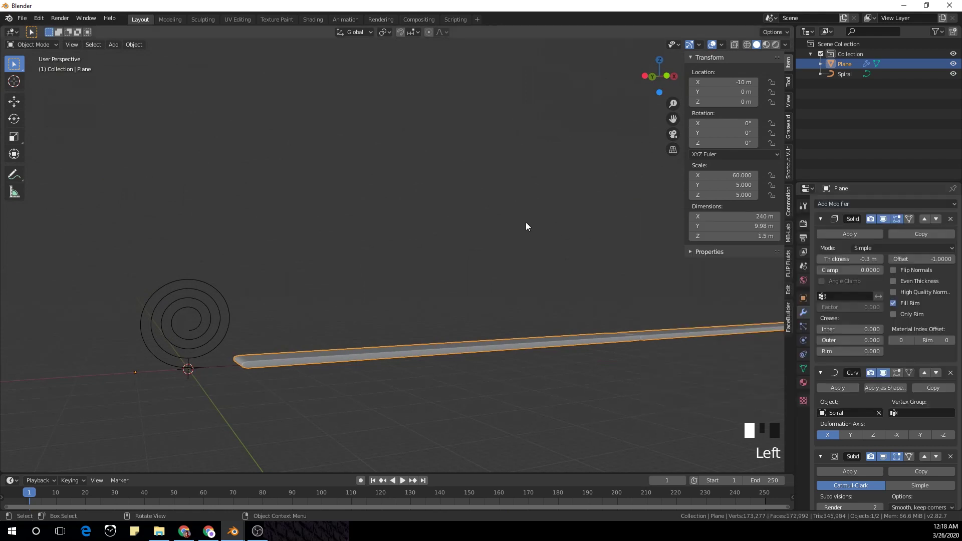
middle_click_drag(525, 221, 561, 236)
scroll(918, 441, "down", 11)
scroll(918, 440, "down", 5)
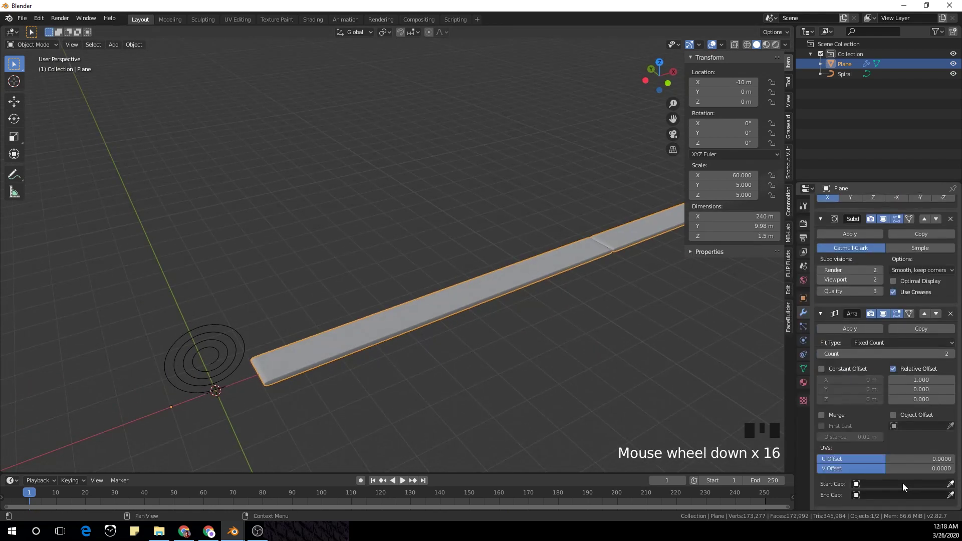
left_click(918, 389)
key("Return")
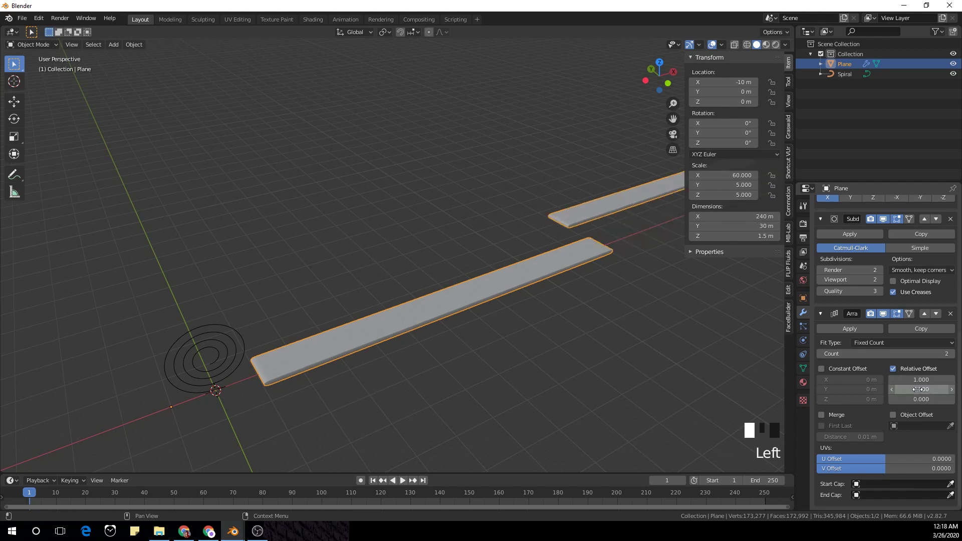
left_click(923, 379)
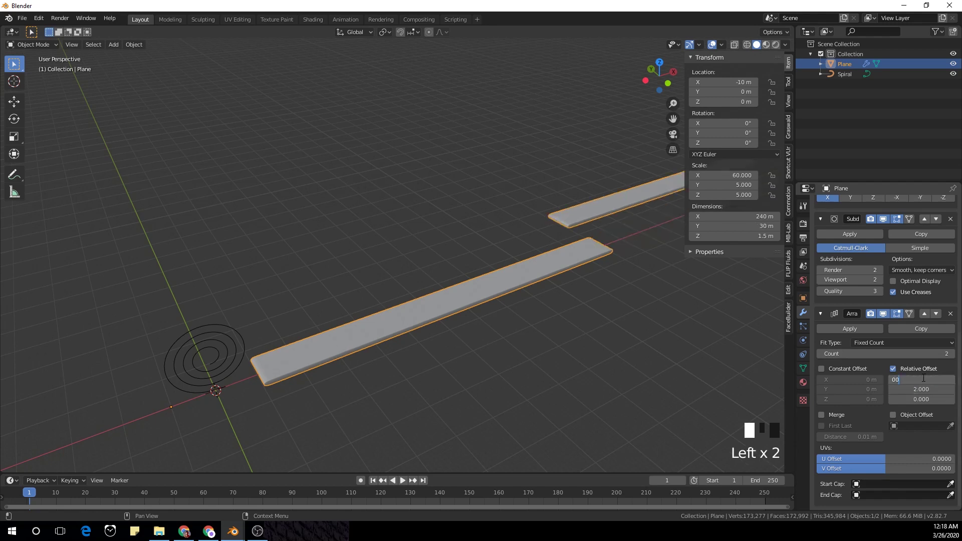
key("Return")
middle_click_drag(450, 223, 465, 226)
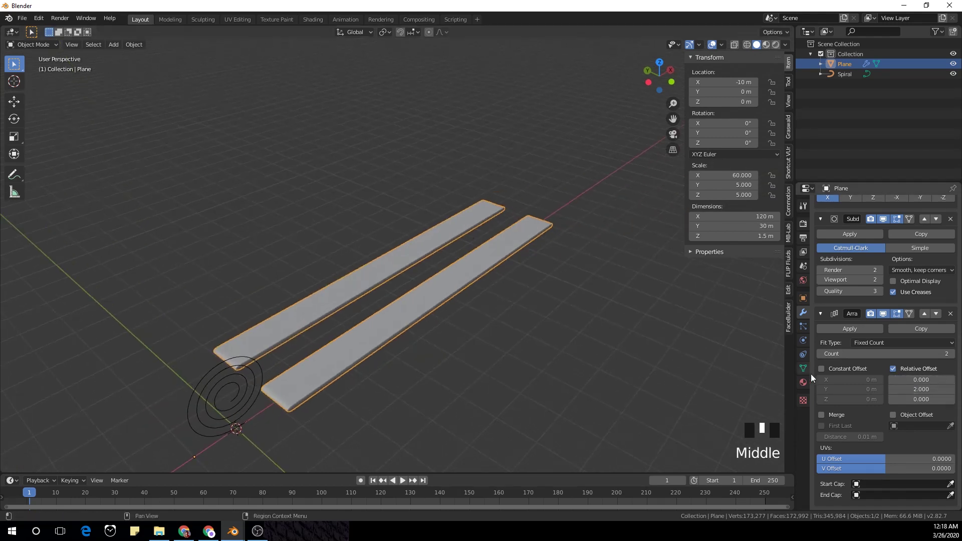
left_click(839, 330)
Separate the second strip, away from the X axis, from the mesh into its own object.
middle_click_drag(474, 367, 536, 334)
key("Tab")
scroll(419, 342, "down", 2)
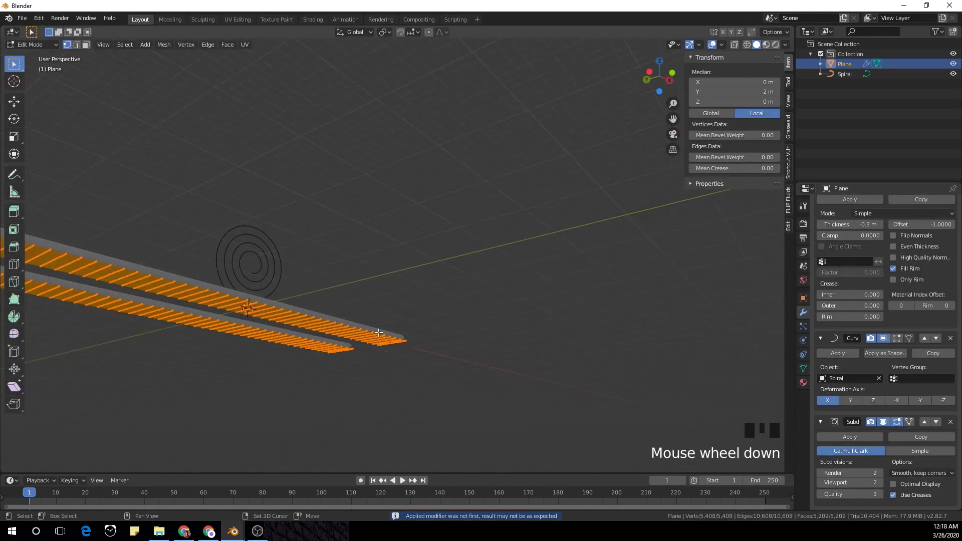
middle_click_drag(419, 341, 646, 290, "shift")
mouse_move(539, 280)
middle_mouse_down()
mouse_move(572, 320)
mouse_move(575, 287)
mouse_move(553, 293)
middle_mouse_up()
left_click(575, 287)
key("l")
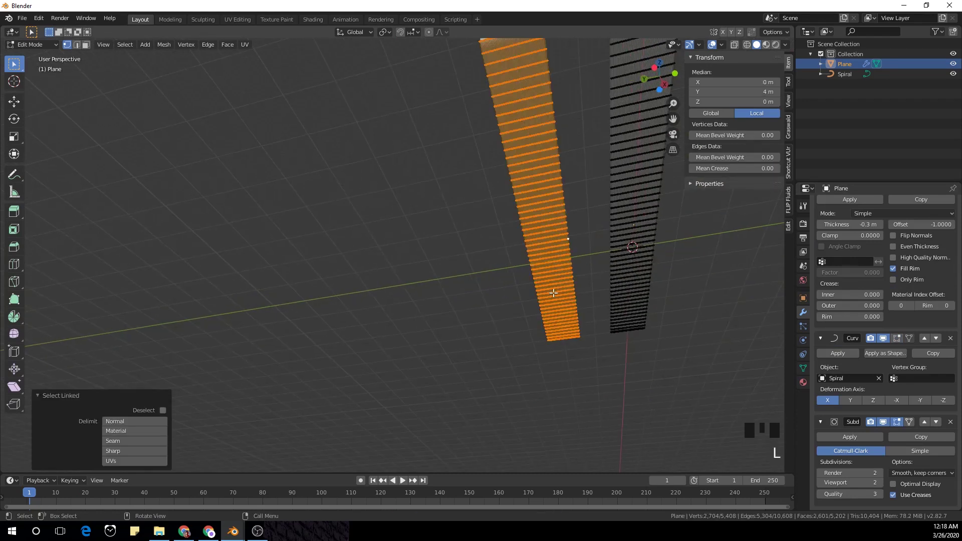
key("p")
left_click(553, 292)
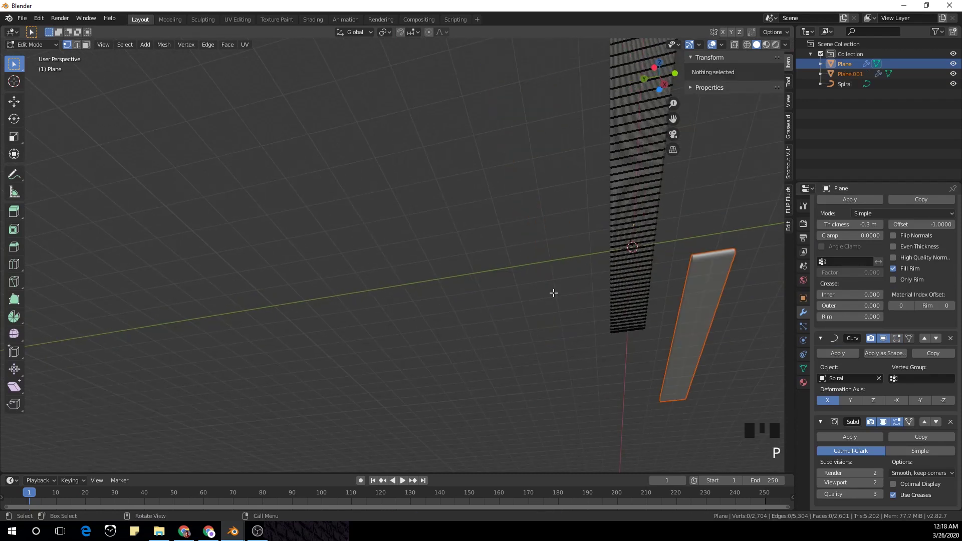
key("Tab")
middle_click_drag(562, 270, 470, 331)
scroll(494, 318, "down", 1)
middle_click_drag(644, 288, 526, 250, "shift")
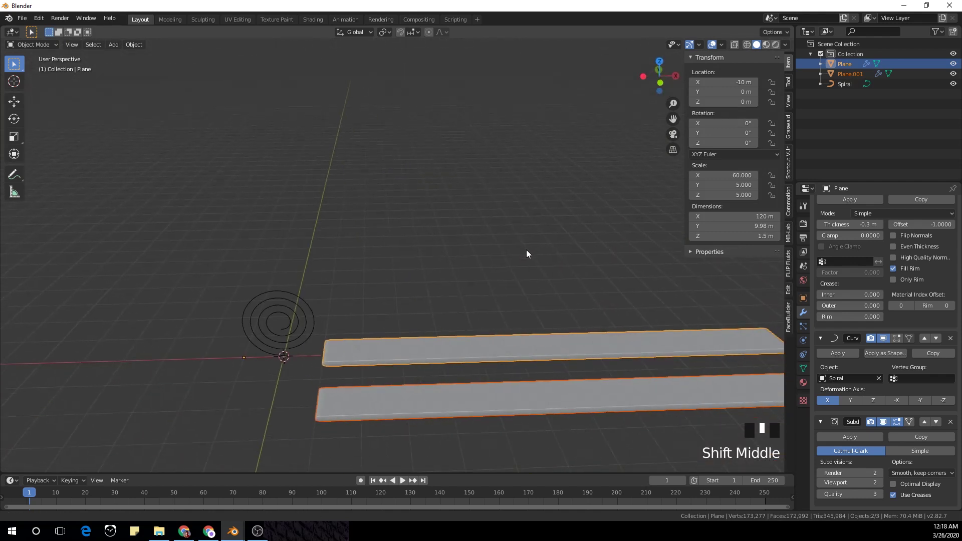
scroll(864, 403, "down", 3)
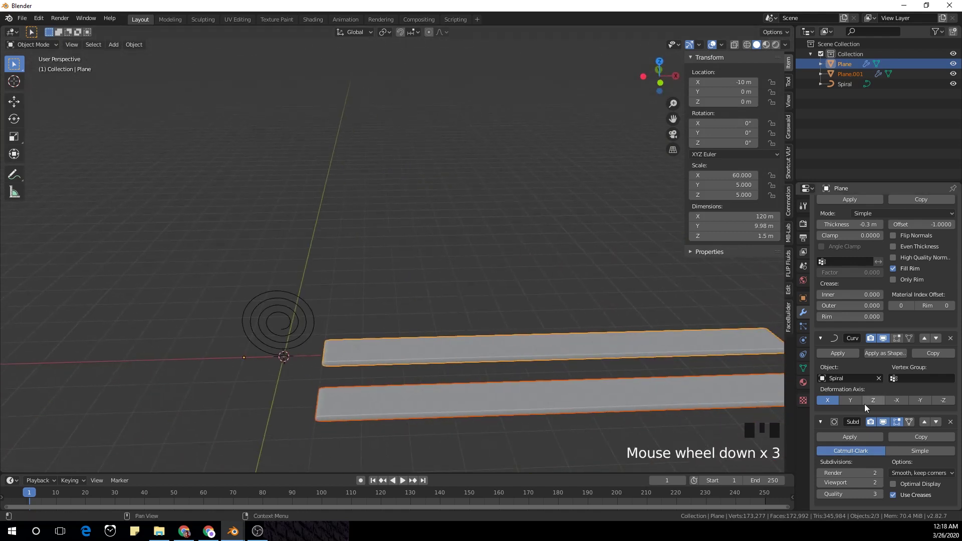
left_click(950, 340)
middle_click_drag(587, 338, 503, 313)
key("ctrl+z")
Remove the Curve modifier from the separated strip Plane.001.
left_click(569, 308)
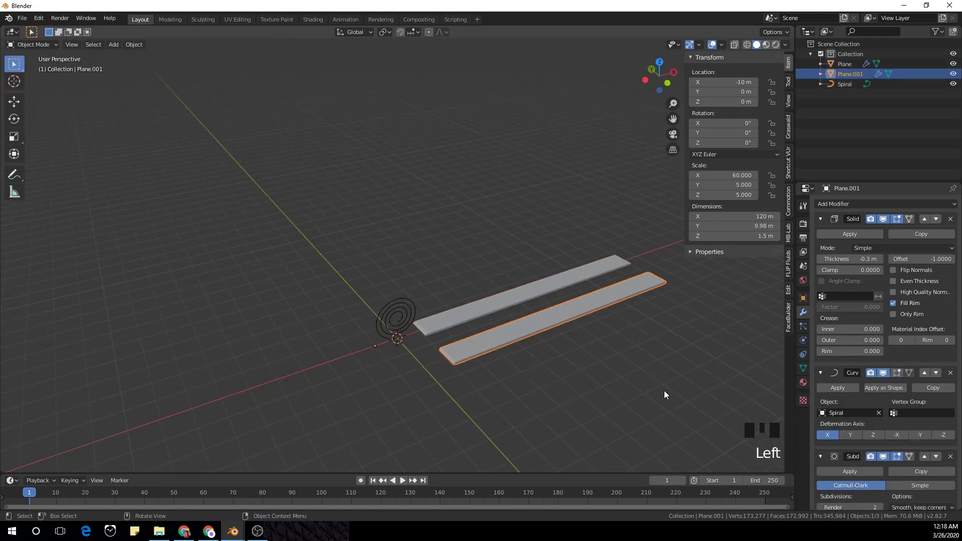
left_click(949, 373)
middle_click_drag(466, 305, 532, 309)
Move the separated strip 80 m along the X axis in top view.
key("KP_7")
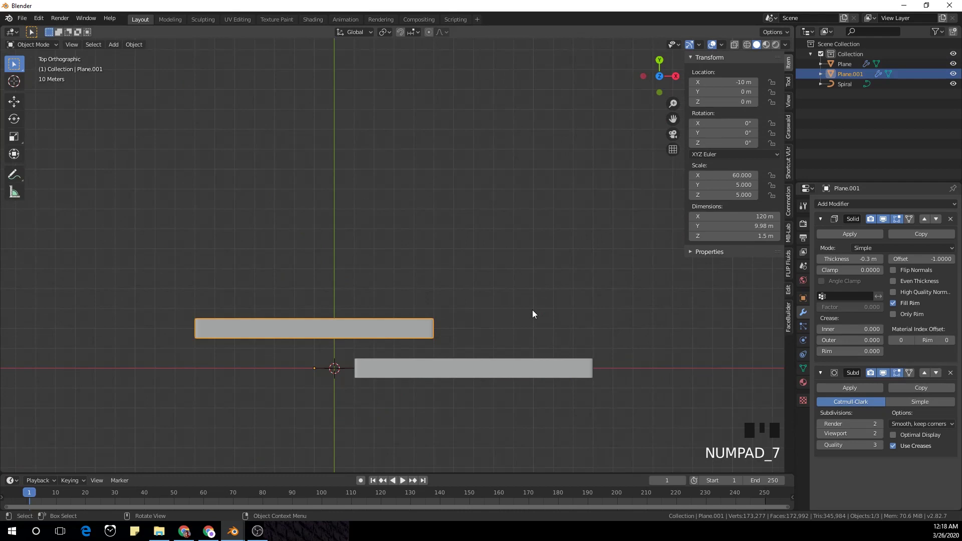
key("g")
right_click(413, 239)
key("g")
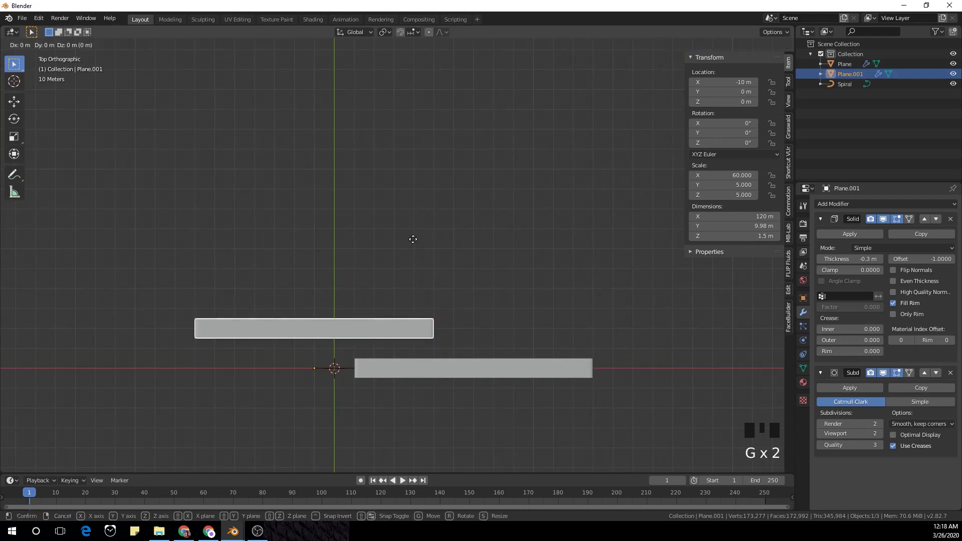
key("x")
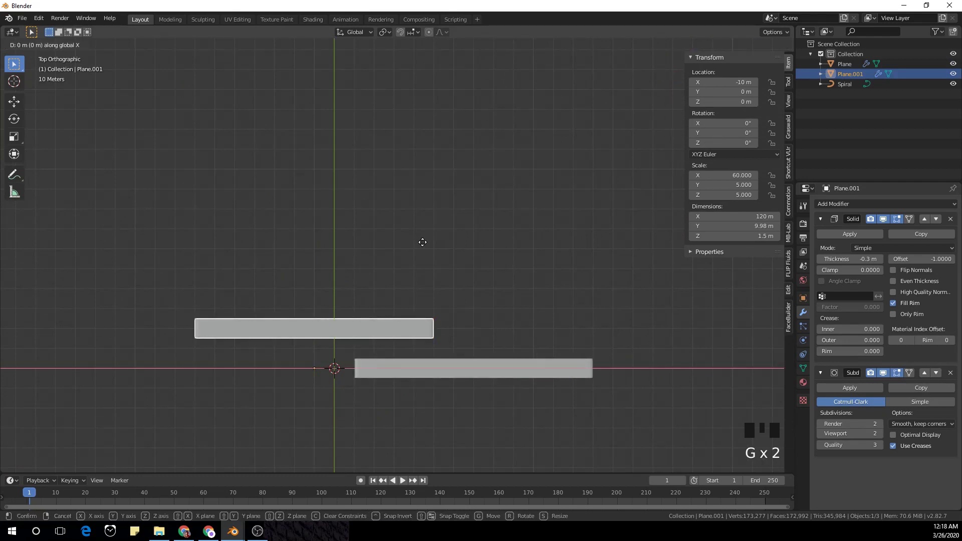
left_click(566, 264)
Add an Array modifier to the separated strip with a relative offset of X 0 and Y 2.
middle_click_drag(610, 356, 560, 320)
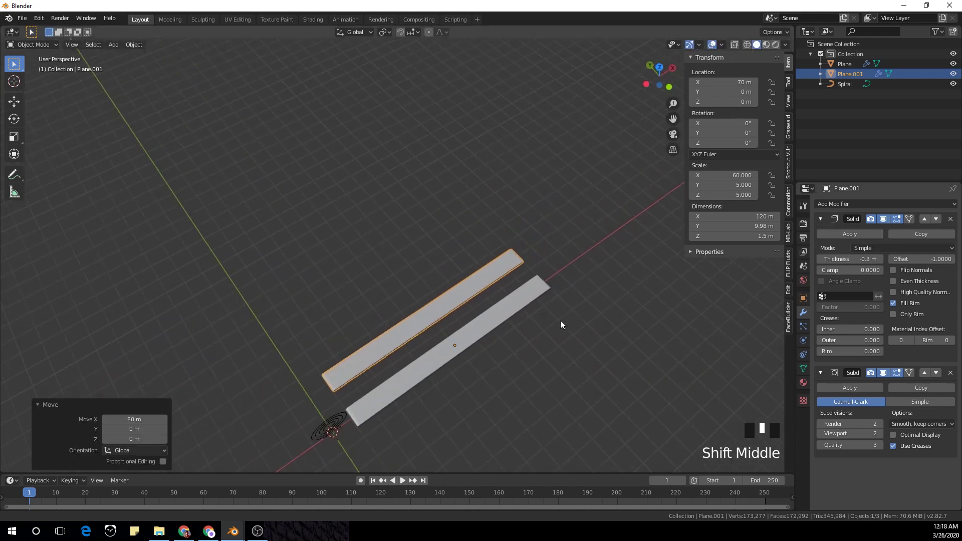
left_click(910, 203)
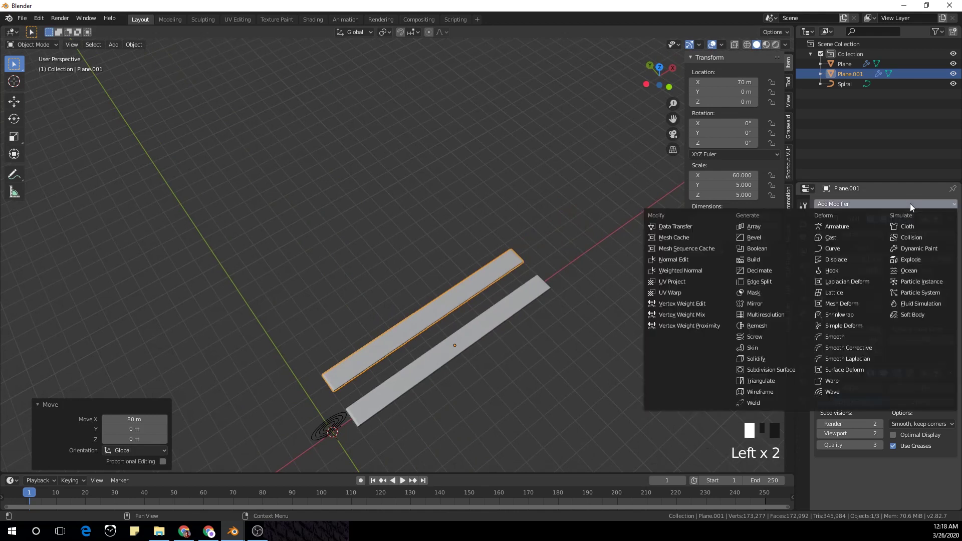
left_click(780, 227)
scroll(924, 456, "down", 3)
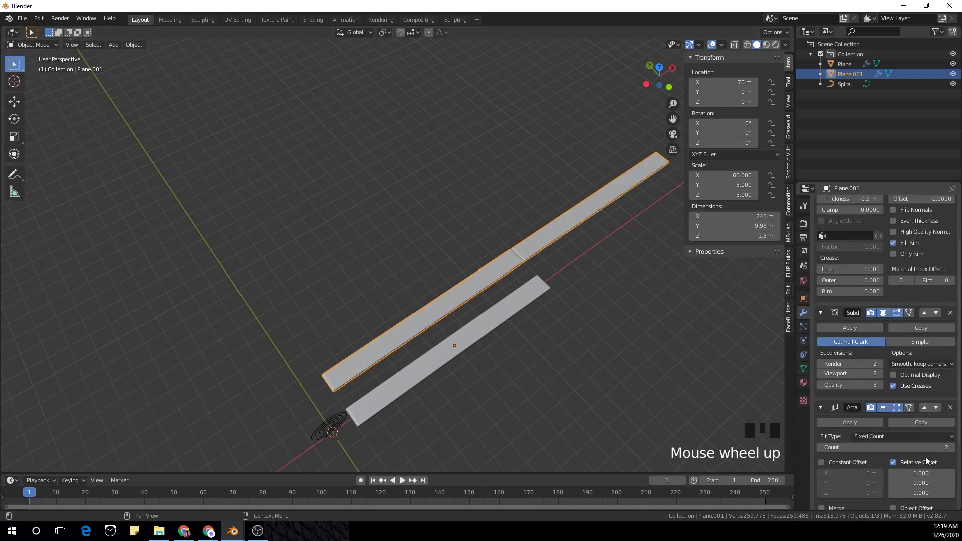
left_click(930, 483)
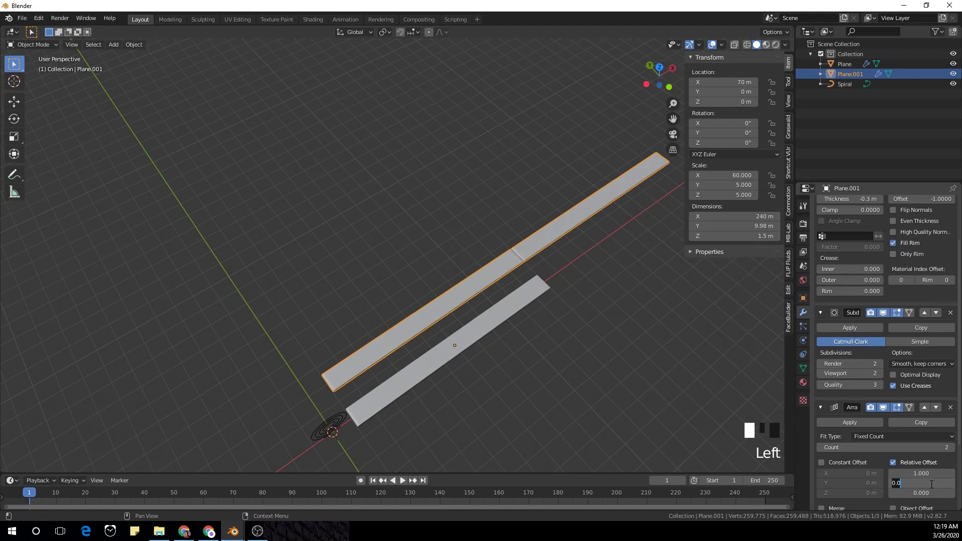
key("Return")
left_click(927, 473)
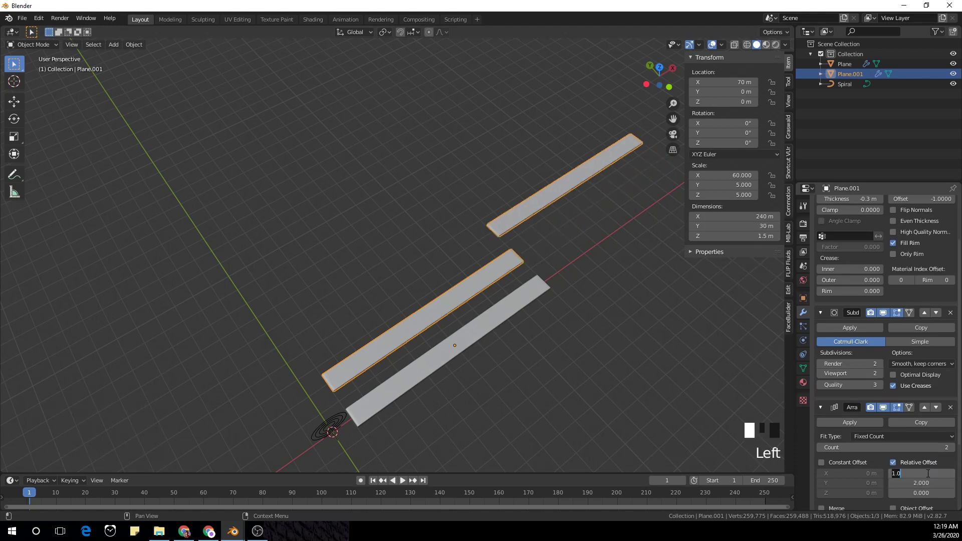
type("0")
key("Return")
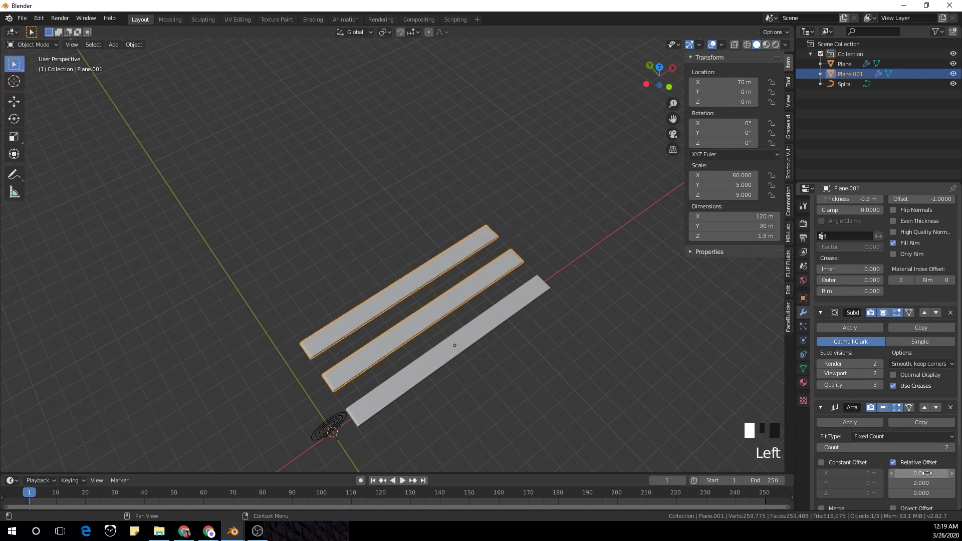
Set the Array count to 6 and turn off the modifier's viewport display.
left_click(950, 447)
left_click(950, 447)
left_click(949, 447)
left_click(949, 447)
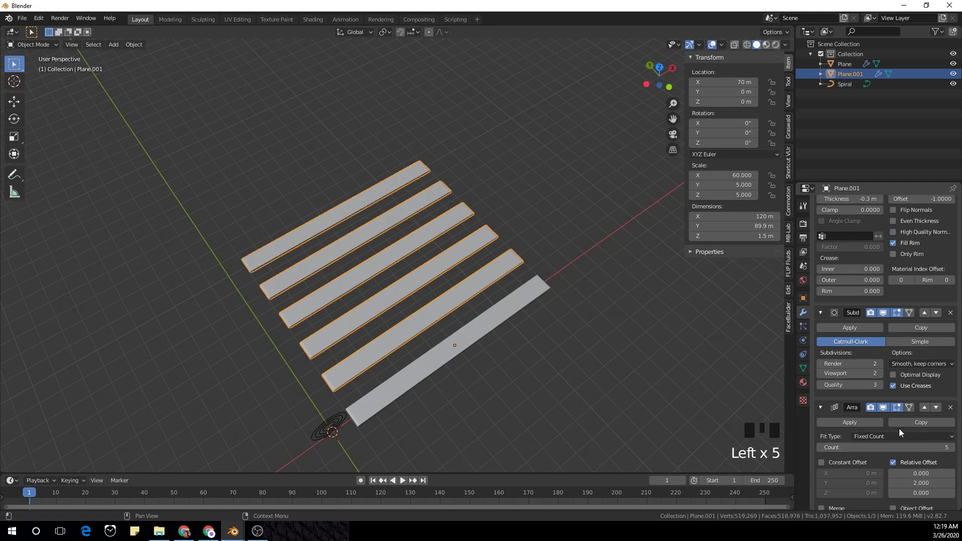
left_click(949, 447)
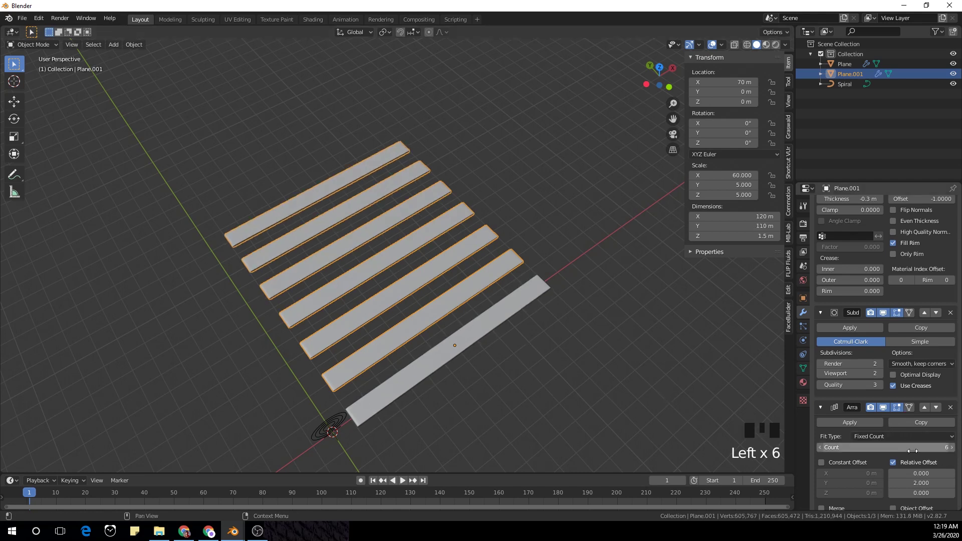
left_click(884, 408)
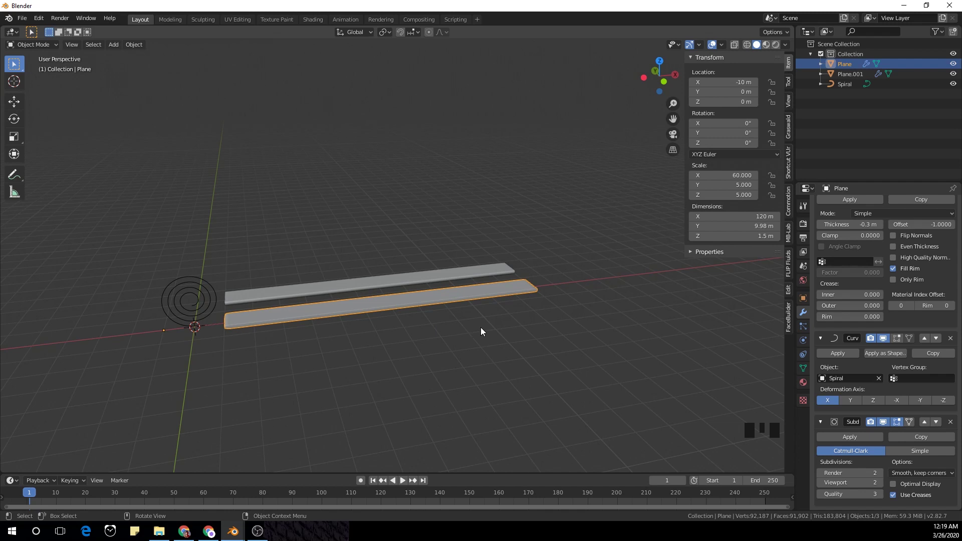
Insert a LocRotScale keyframe for the first strip at frame 1 and advance the timeline to frame 60.
key("i")
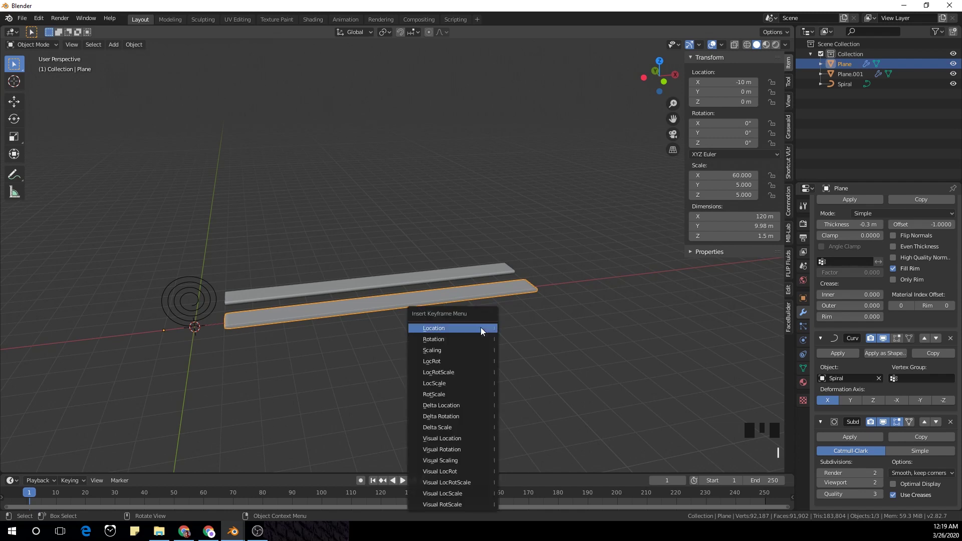
left_click(477, 373)
left_click_drag(29, 493, 114, 497)
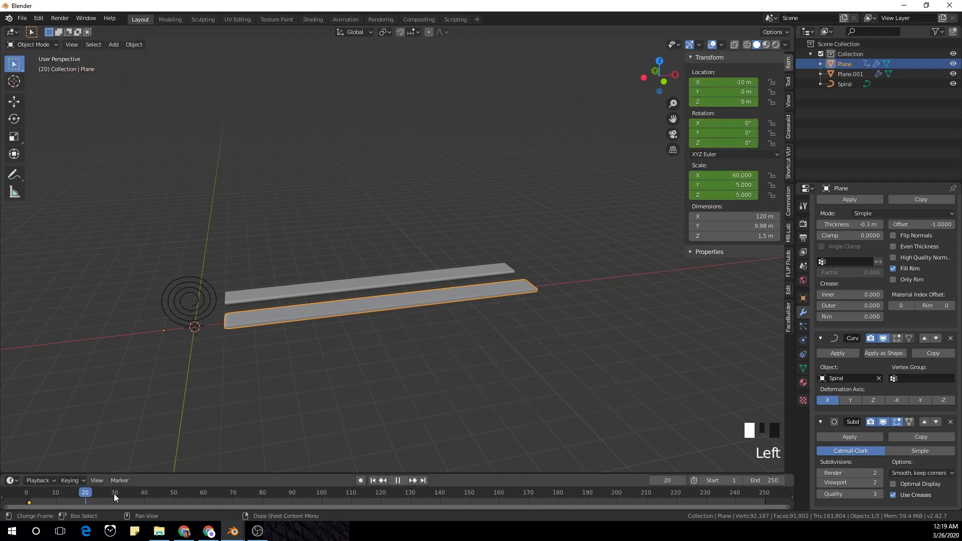
left_click_drag(206, 490, 206, 488)
Move the first strip 131 m along X in front view to roll it into the spiral.
middle_click_drag(387, 327, 405, 348, "shift")
left_click(412, 328)
key("KP_1")
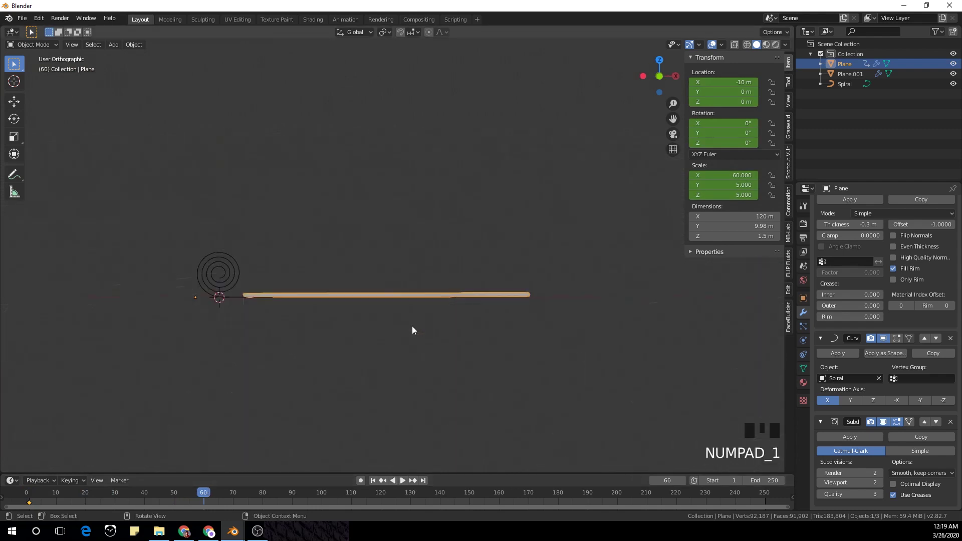
scroll(412, 328, "up", 2)
middle_click_drag(411, 330, 528, 352, "shift")
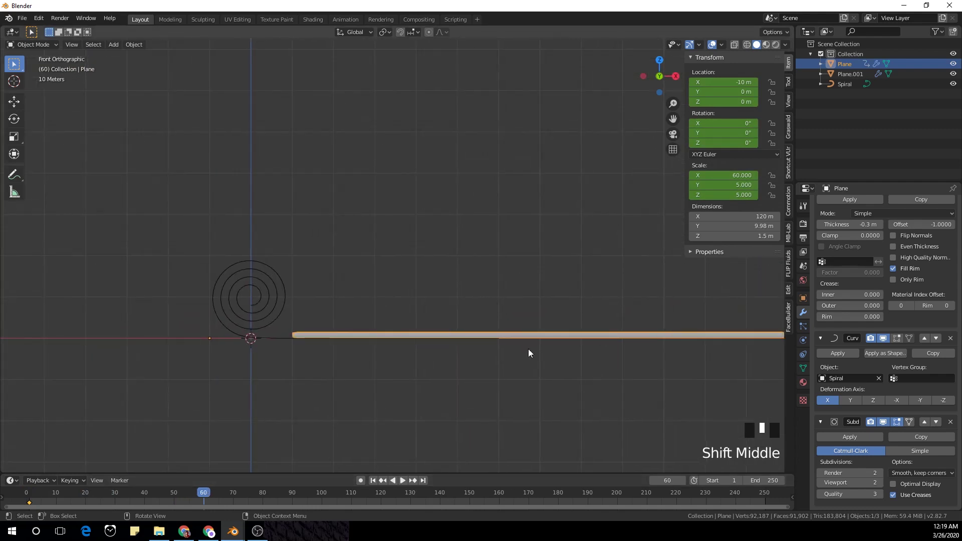
key("g")
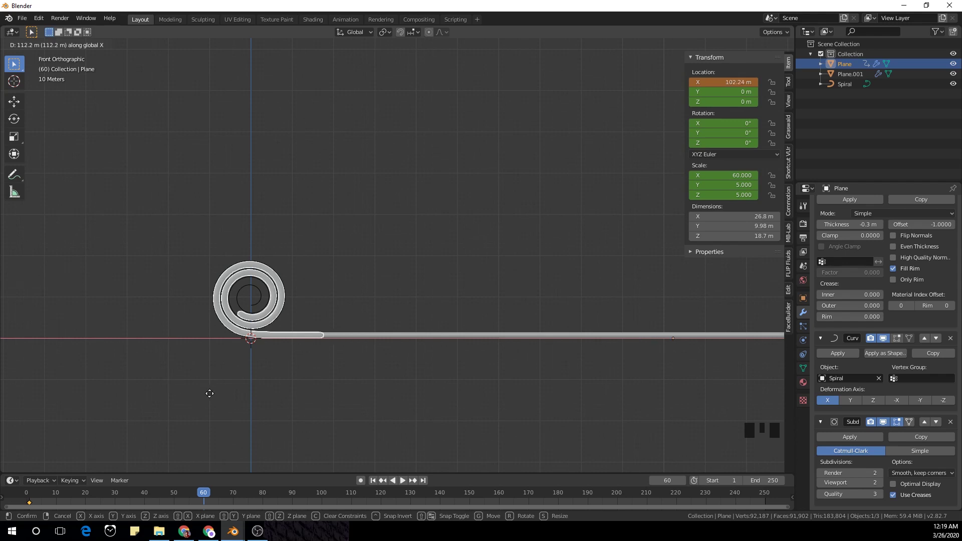
left_click(277, 404)
Nudge the rolled strip -1 m along X so its outer end lines up with the world origin.
scroll(88, 343, "up", 3)
middle_click_drag(88, 344, 317, 239, "shift")
scroll(245, 259, "up", 2)
key("g")
key("x")
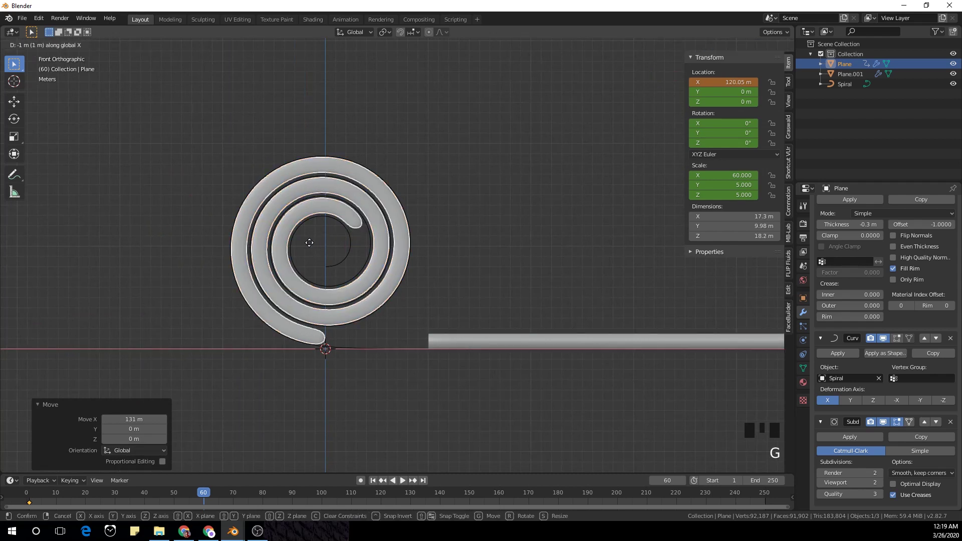
left_click(307, 242)
Insert a LocRotScale keyframe for the rolled strip at frame 60.
scroll(332, 258, "up", 2)
middle_click_drag(331, 298, 387, 332, "shift")
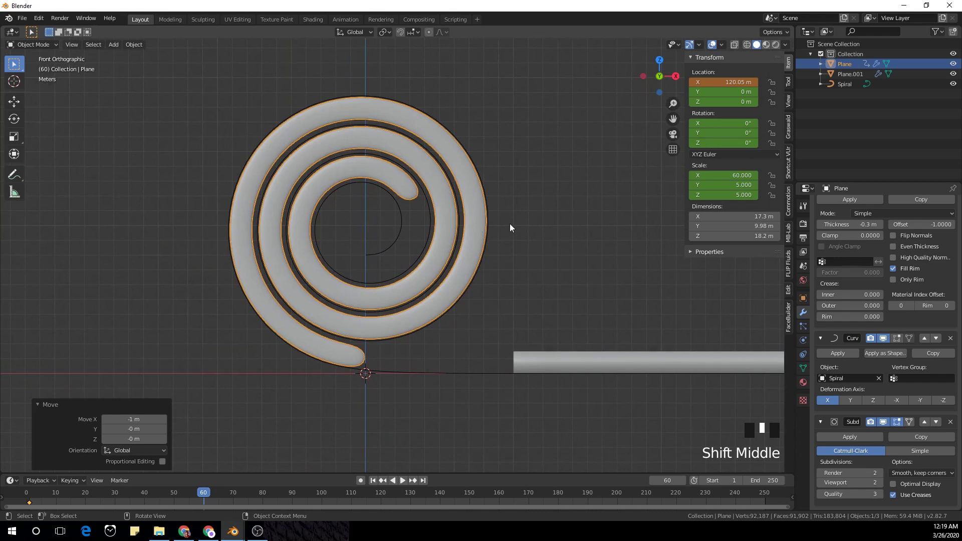
key("i")
left_click(521, 220)
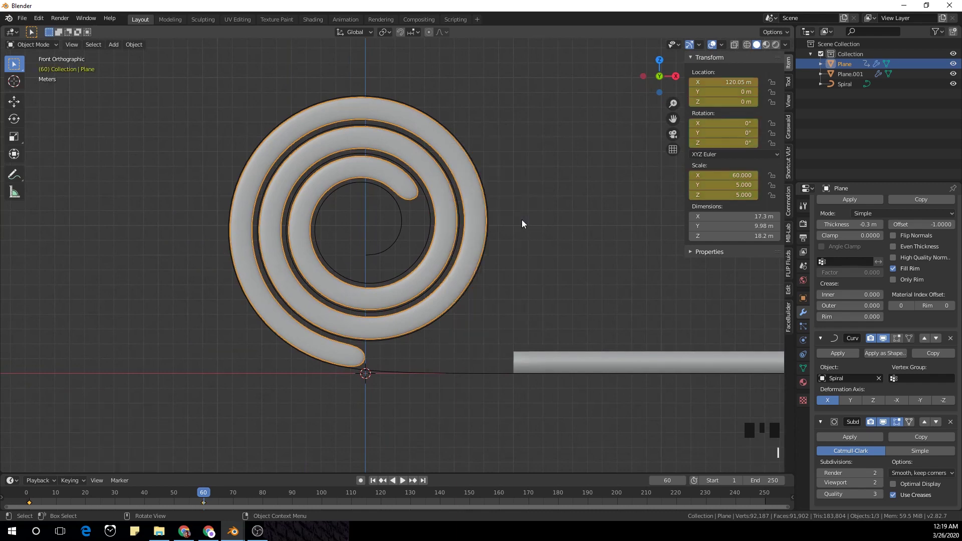
Rewind the timeline and play back the rolling animation to check the strip's motion in perspective.
scroll(520, 221, "down", 3)
middle_click_drag(519, 221, 519, 232)
scroll(547, 288, "down", 4)
middle_click_drag(547, 292, 504, 231, "shift")
middle_click_drag(460, 267, 494, 215)
left_click(148, 495)
left_click_drag(147, 496, 39, 501)
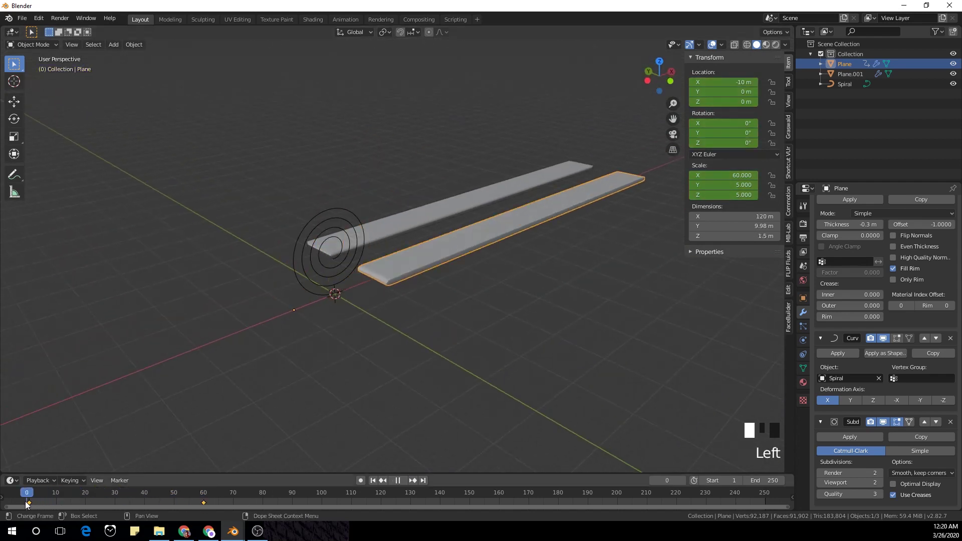
key("space")
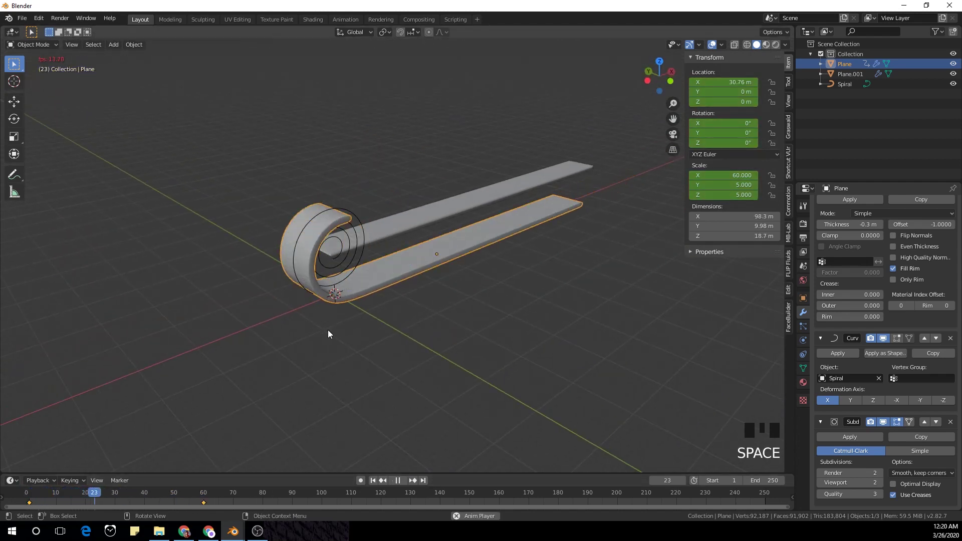
middle_click_drag(419, 349, 396, 339)
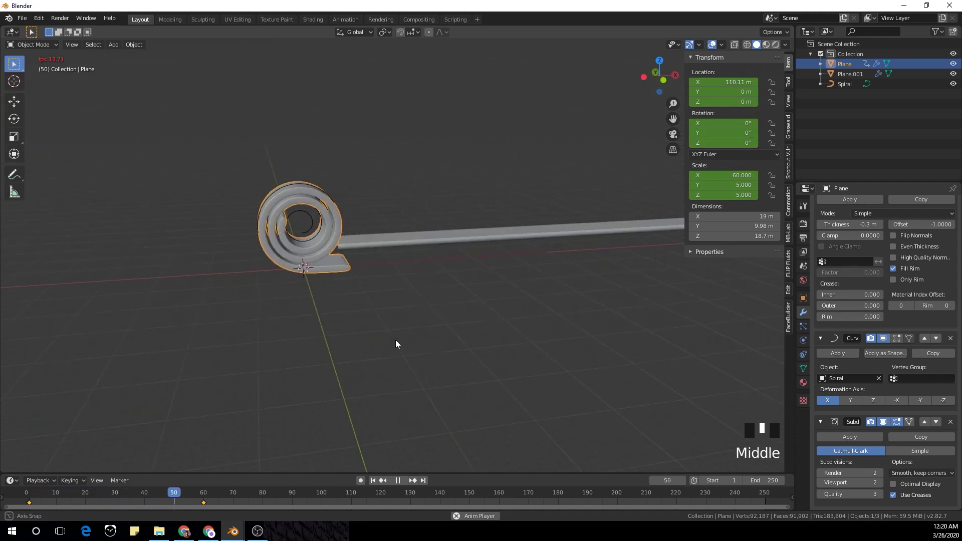
key("space")
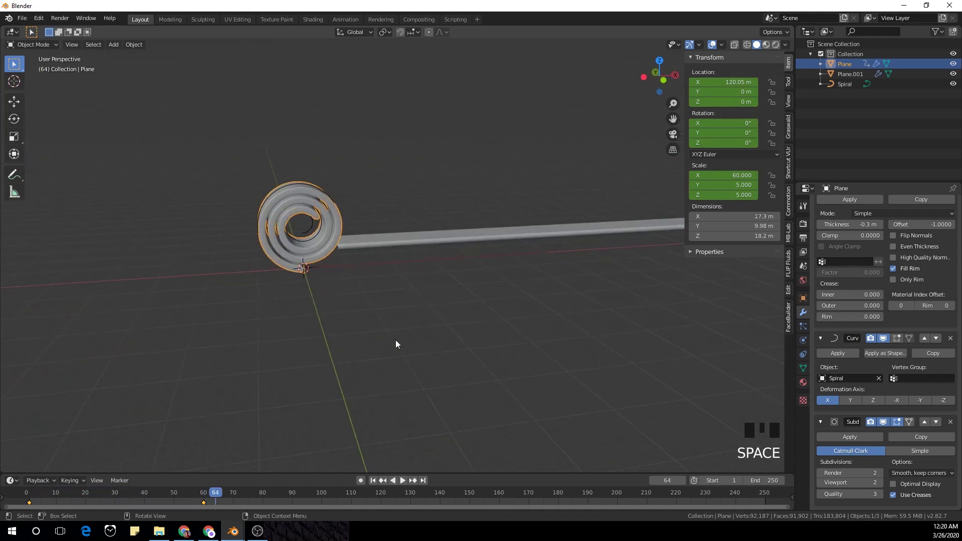
Add a Plain Axes empty at the world origin and scale it up by about 18.6.
middle_click_drag(362, 313, 389, 307)
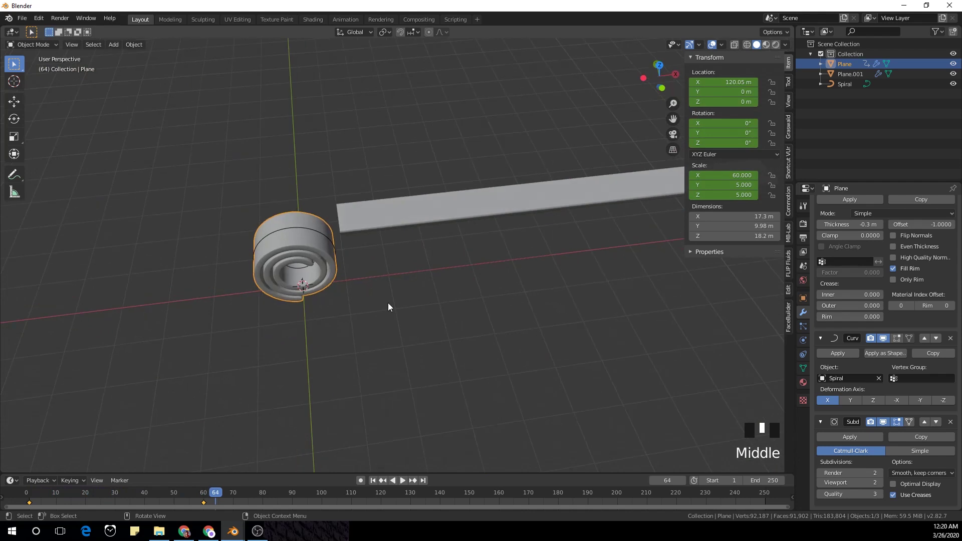
key("shift+a")
mouse_move(359, 392)
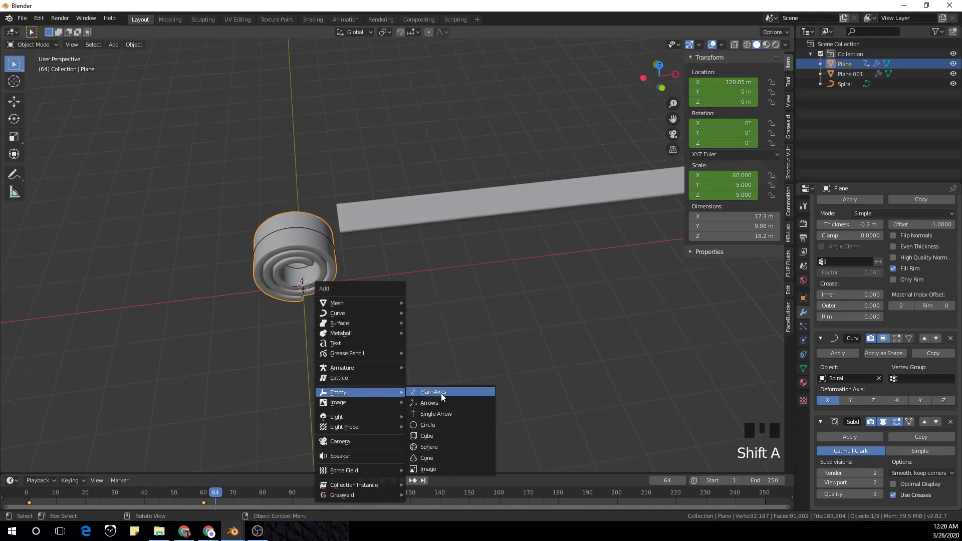
left_click(452, 395)
middle_click_drag(452, 395, 434, 299)
key("s")
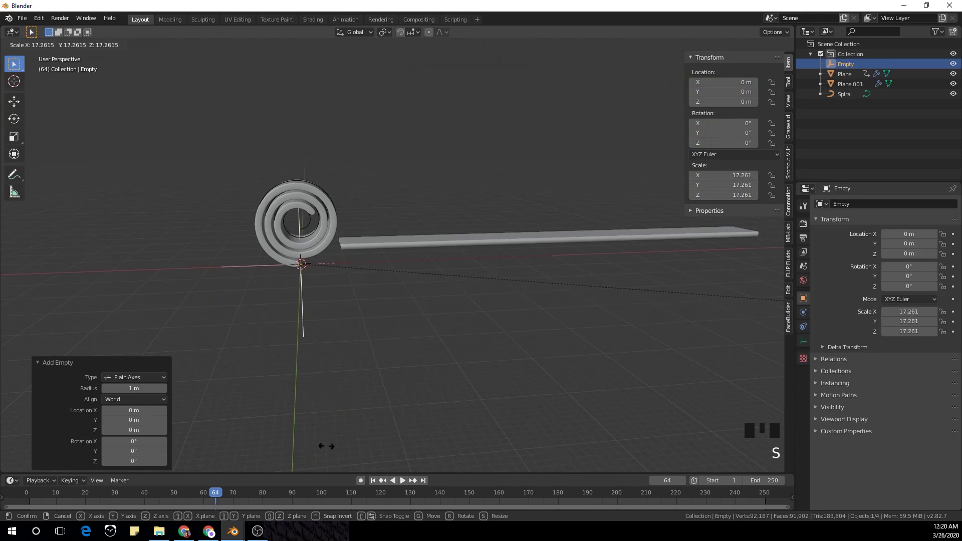
left_click(383, 440)
Insert a LocRotScale keyframe for the empty at frame 1.
middle_click_drag(503, 429, 455, 358)
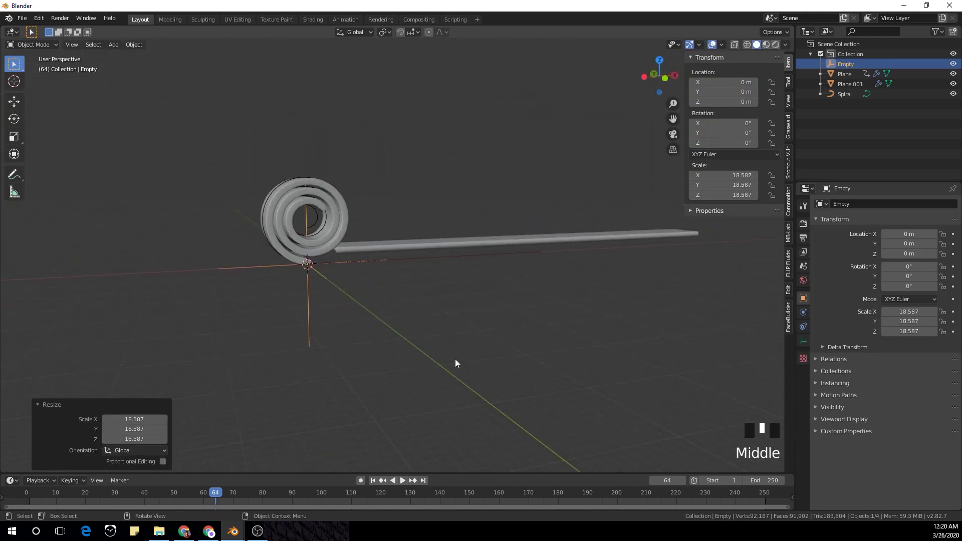
left_click(30, 493)
left_click(28, 490)
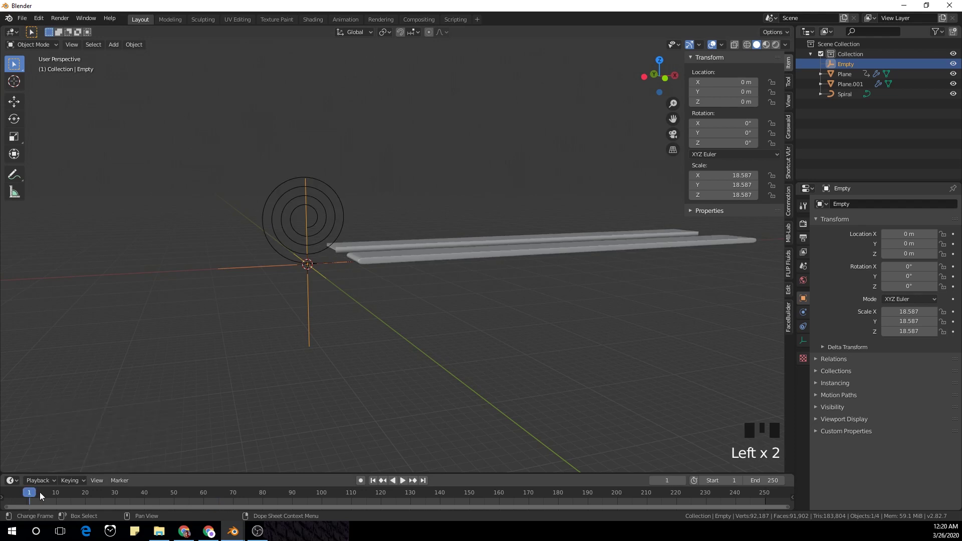
key("i")
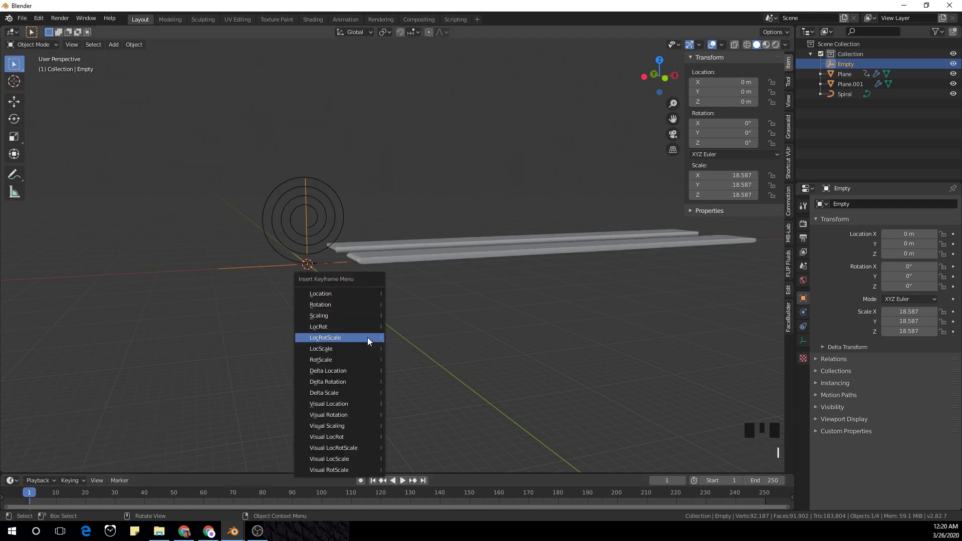
left_click(368, 338)
middle_click_drag(368, 338, 368, 307)
scroll(359, 309, "up", 2)
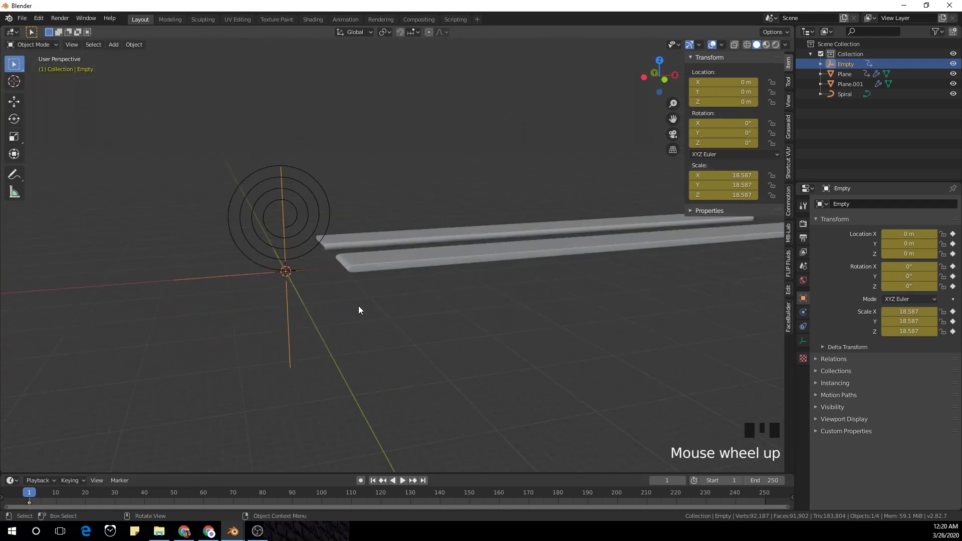
Parent the front strip and the spiral curve to the empty with the Object option.
left_click(375, 263)
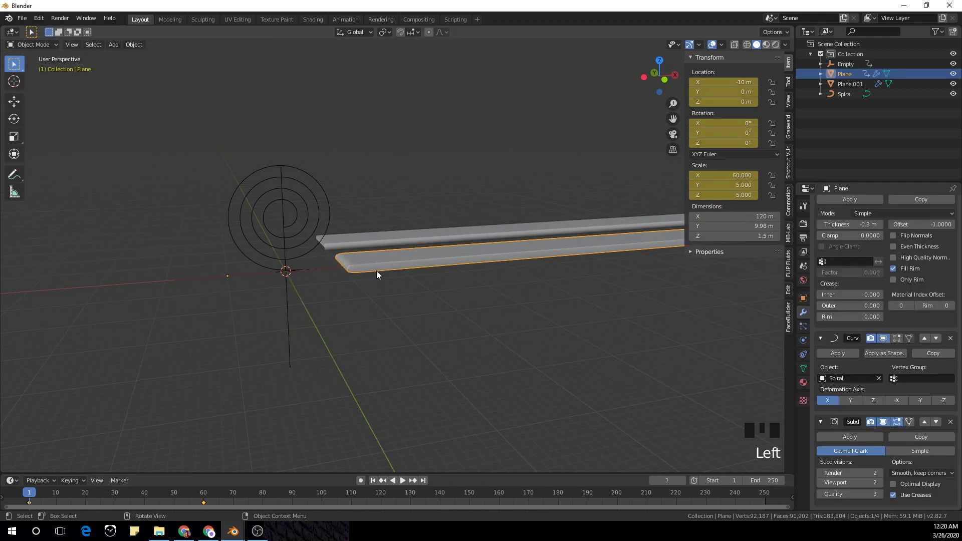
left_click(298, 165, "shift")
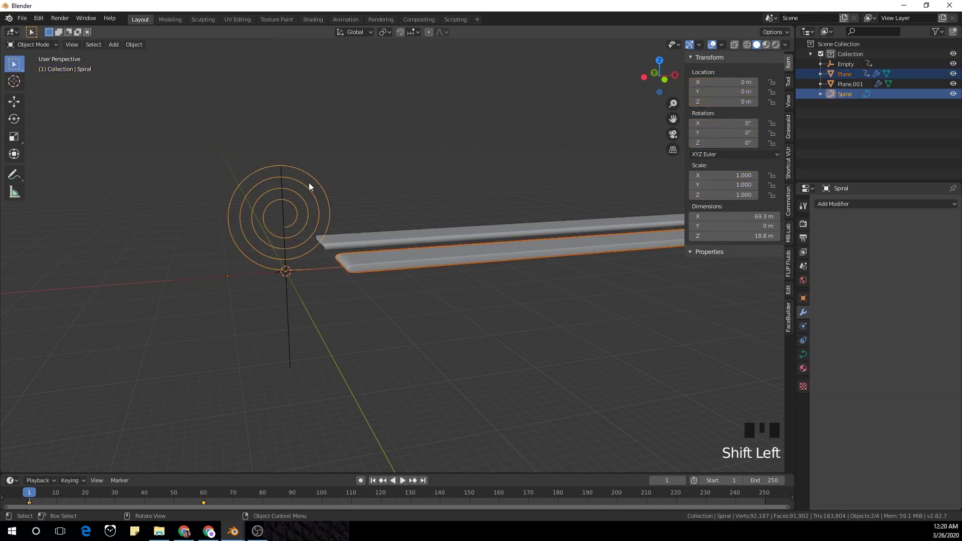
left_click(289, 300, "shift")
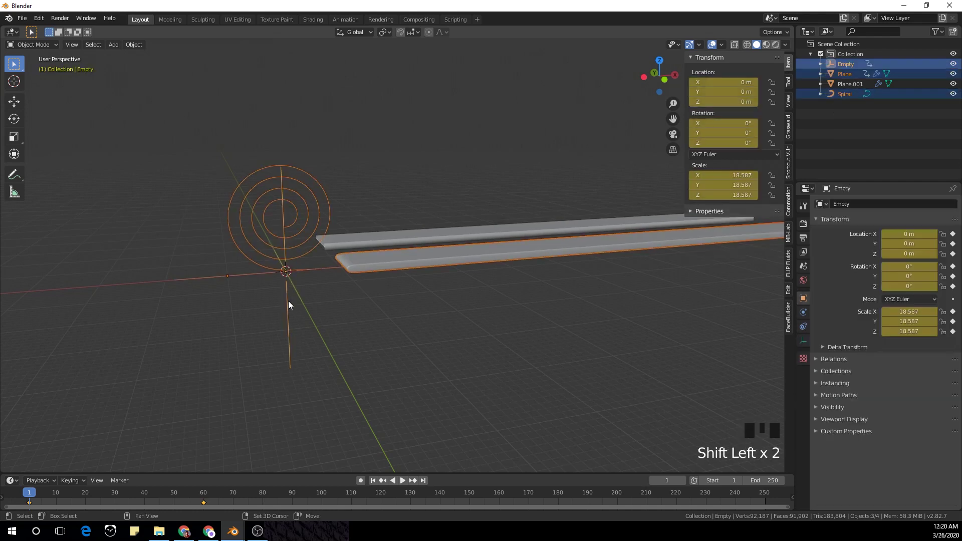
key("ctrl+p")
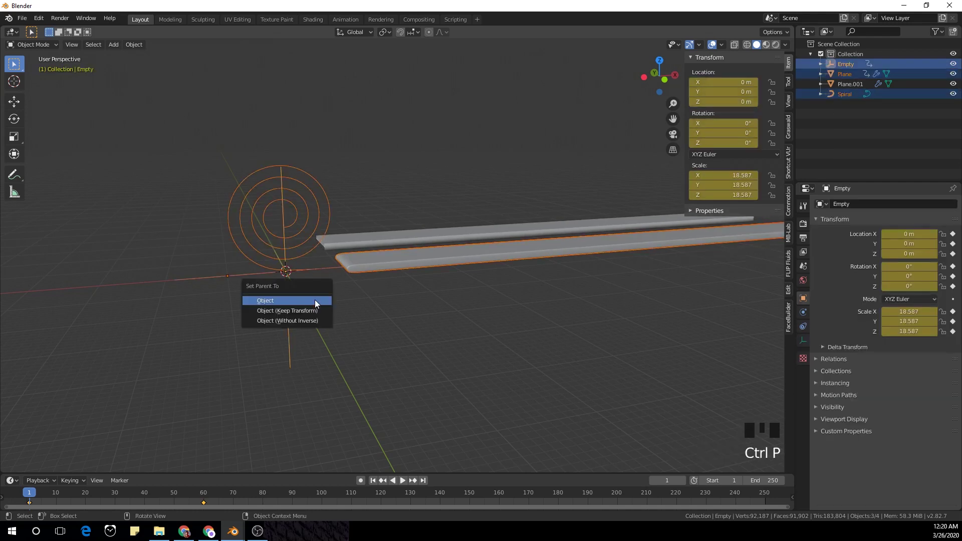
left_click(314, 302)
left_click(286, 288)
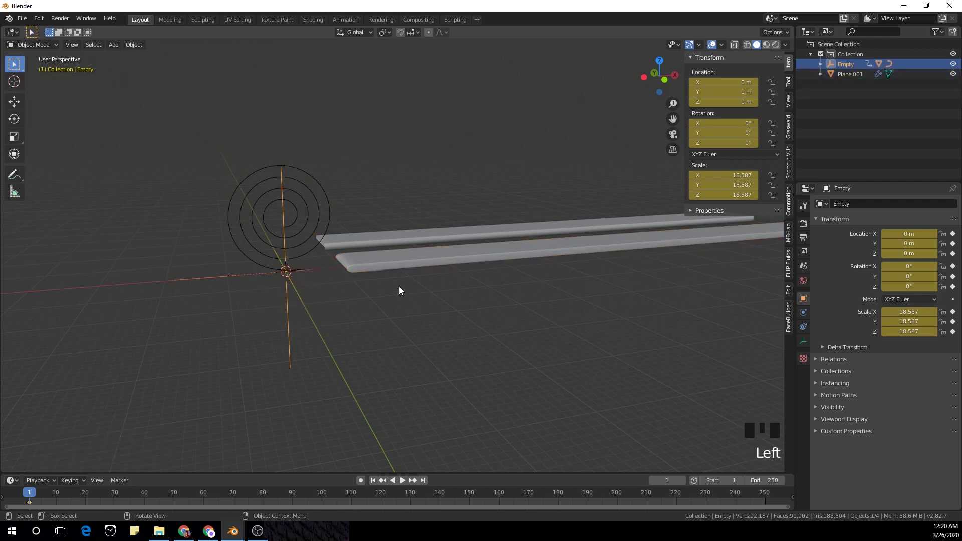
Test-move the empty freely to check that the spiral and the strip follow it, cancelling each move.
left_click(289, 300)
key("g")
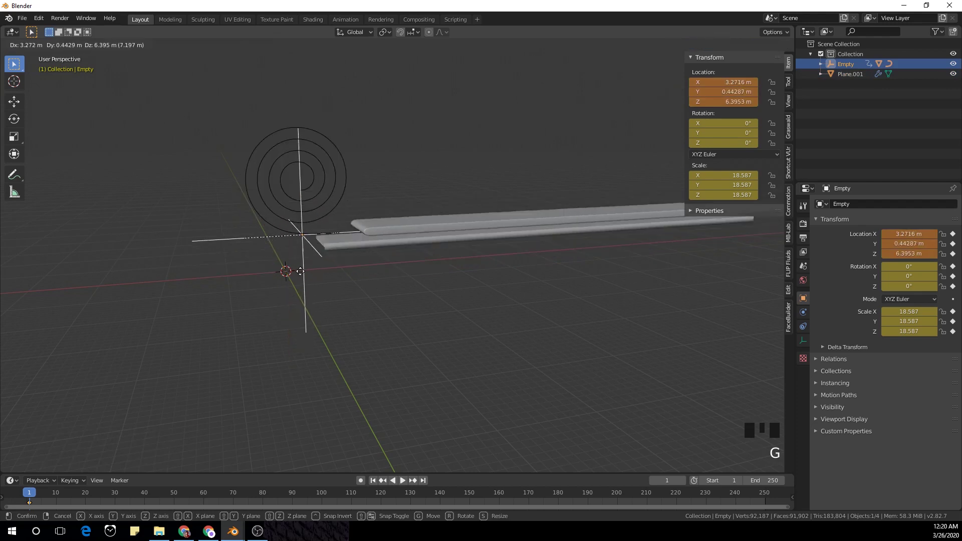
key("Escape")
key("g")
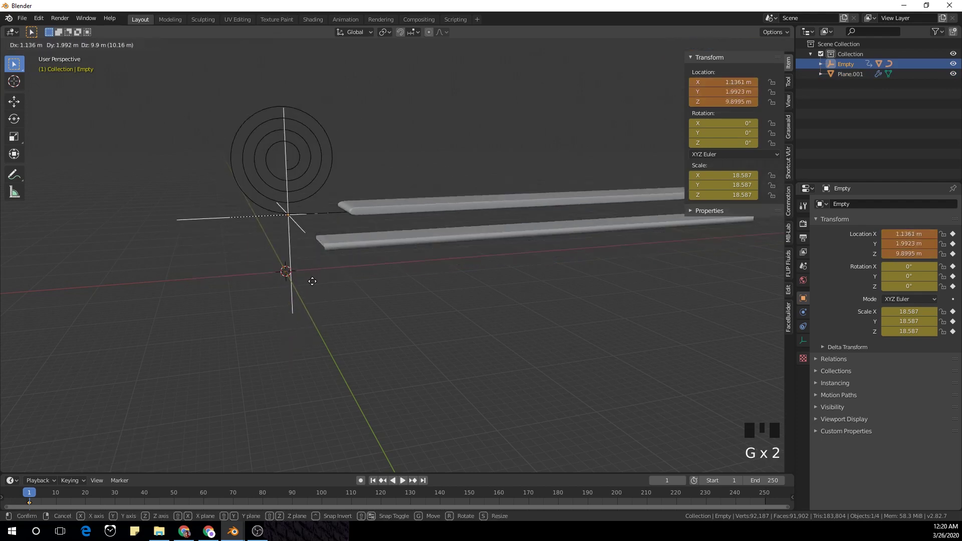
key("Escape")
At frame 60, move the empty 130 m along X in top view and insert a LocRotScale keyframe for it.
scroll(370, 255, "down", 2)
middle_click_drag(370, 255, 359, 286)
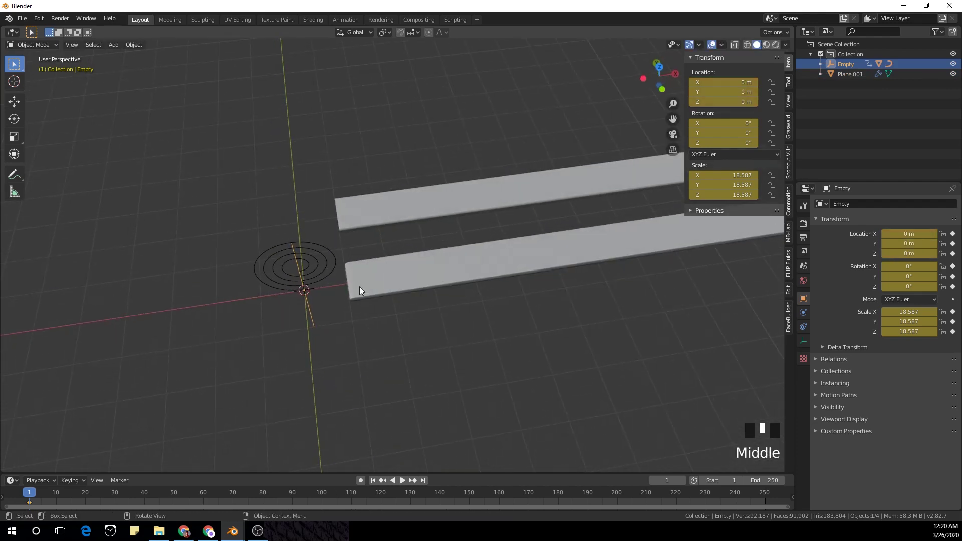
left_click_drag(32, 496, 193, 485)
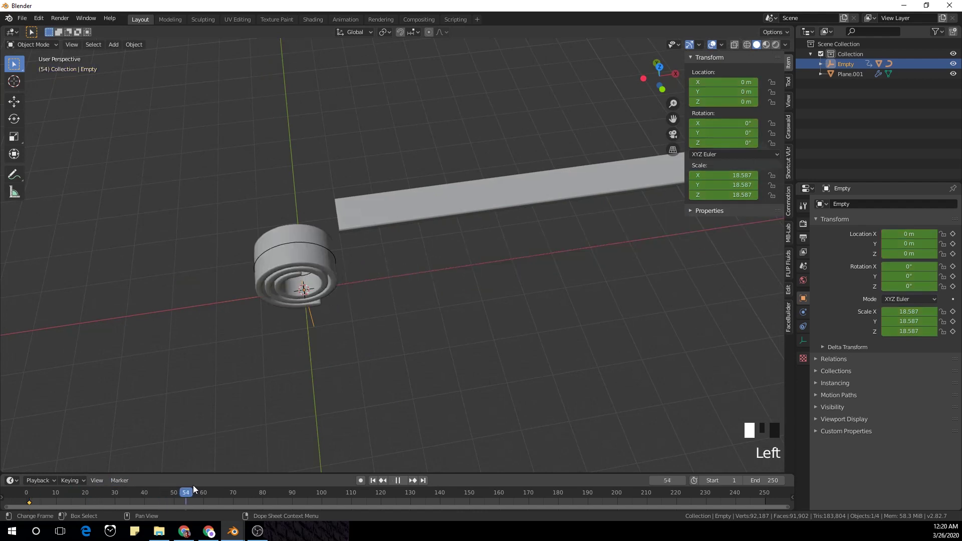
key("KP_7")
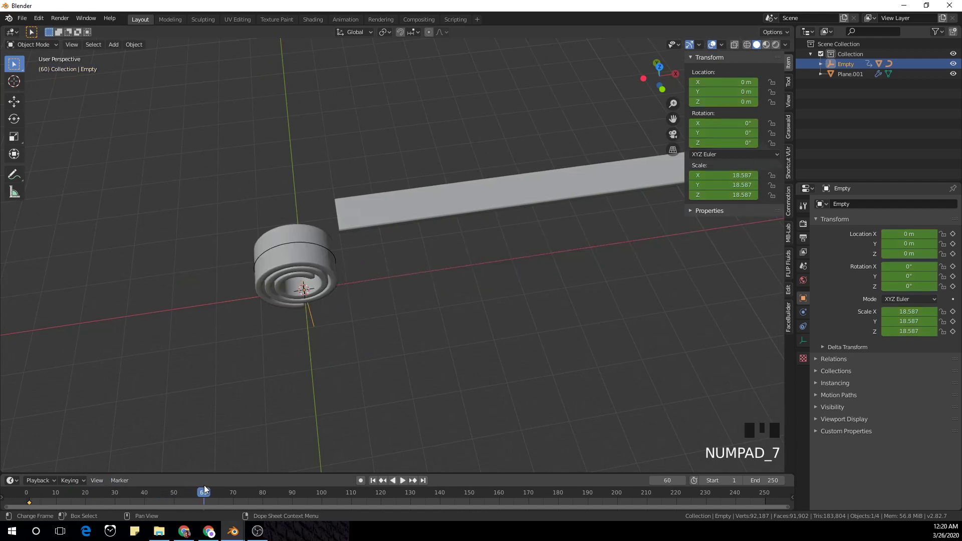
left_click(357, 414)
key("KP_7")
scroll(366, 374, "down", 1)
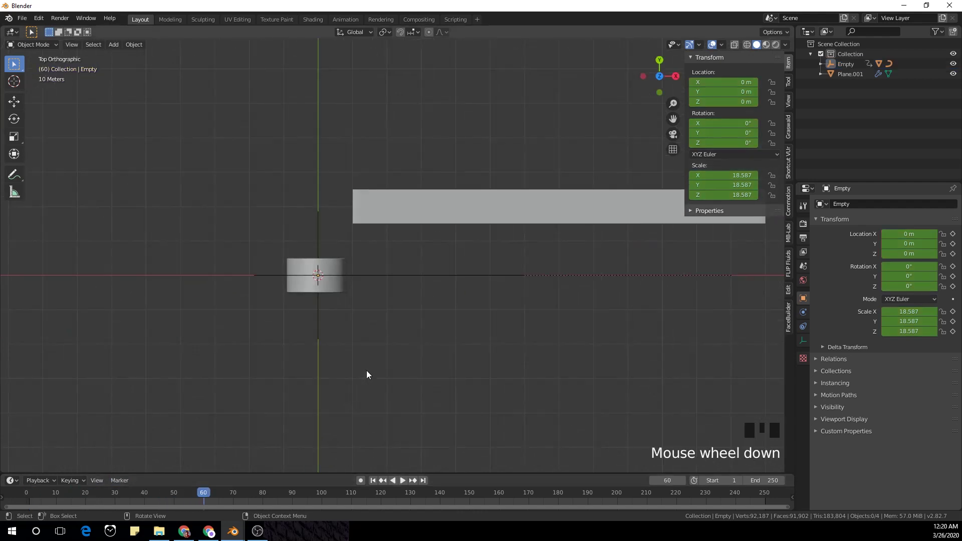
middle_click_drag(367, 374, 246, 343, "shift")
scroll(245, 343, "down", 1)
key("g")
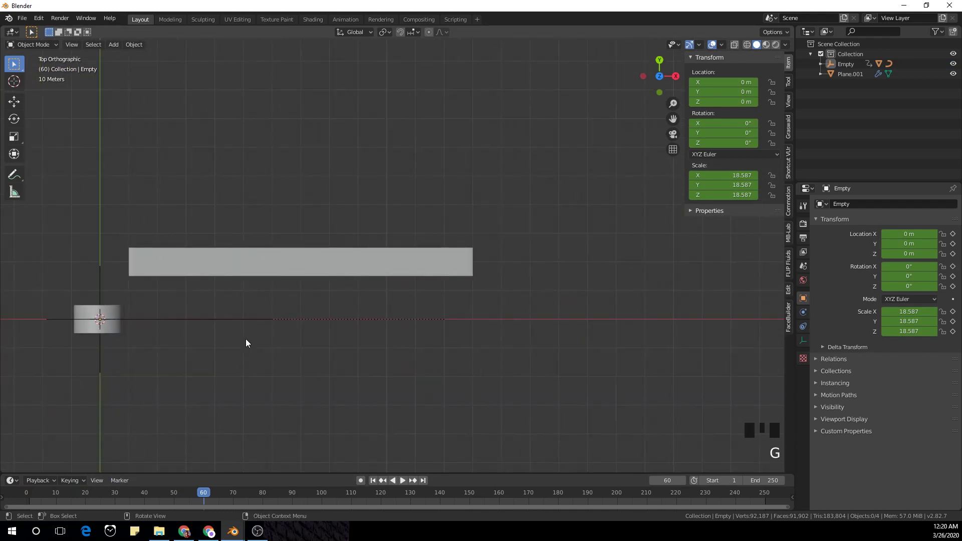
key("x")
key("g")
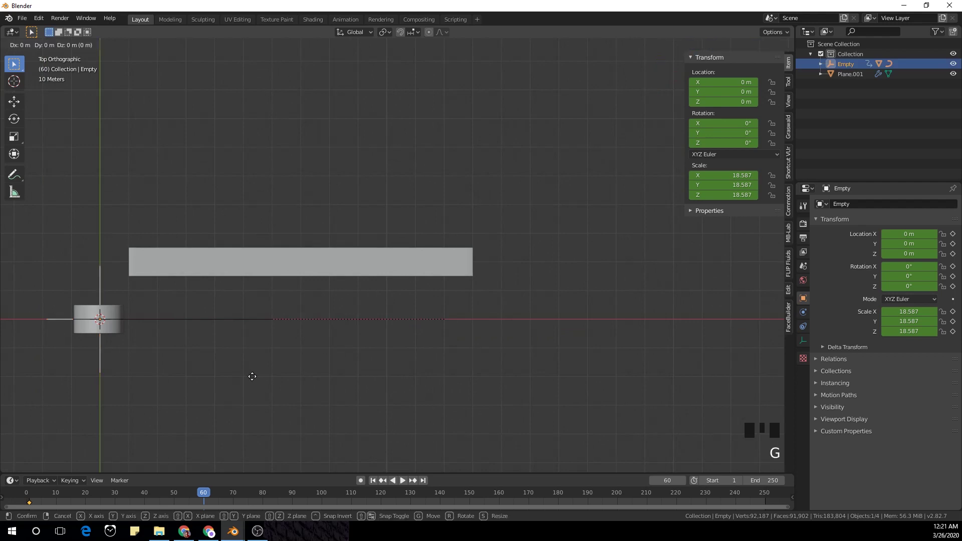
key("x")
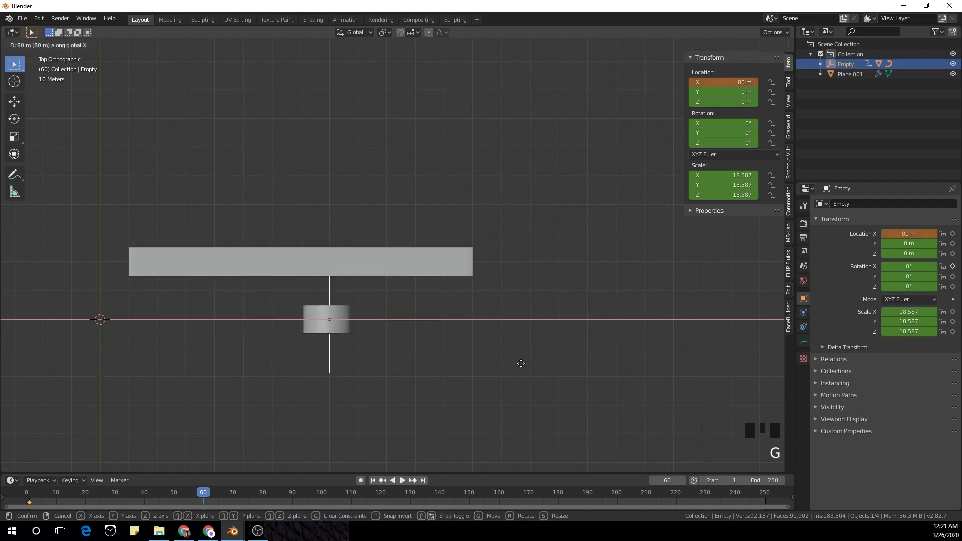
left_click(618, 362)
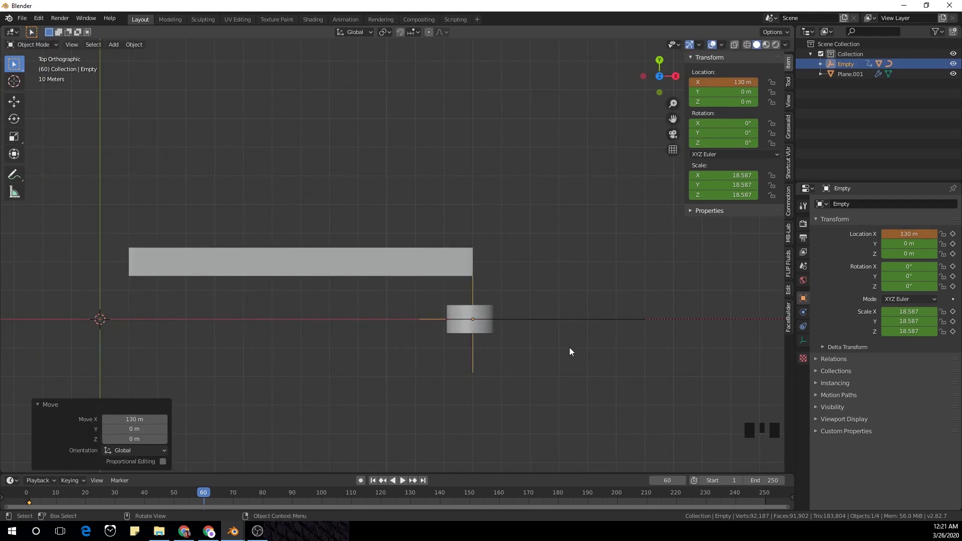
key("i")
left_click(568, 342)
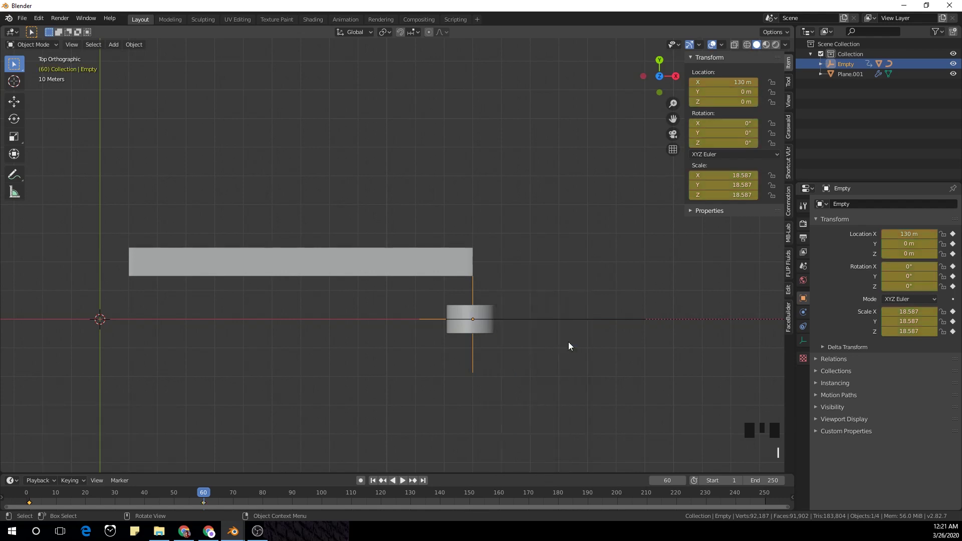
Rewind and play back the animation in perspective to check the strip rolling up while the empty travels along X.
middle_click_drag(568, 342, 382, 436)
left_click(372, 480)
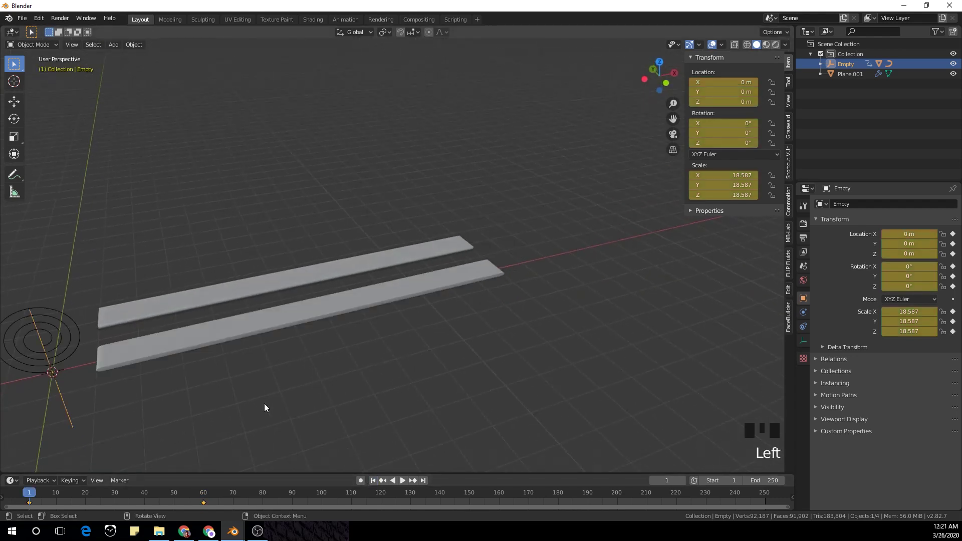
middle_click_drag(263, 403, 338, 374, "shift")
left_click(403, 480)
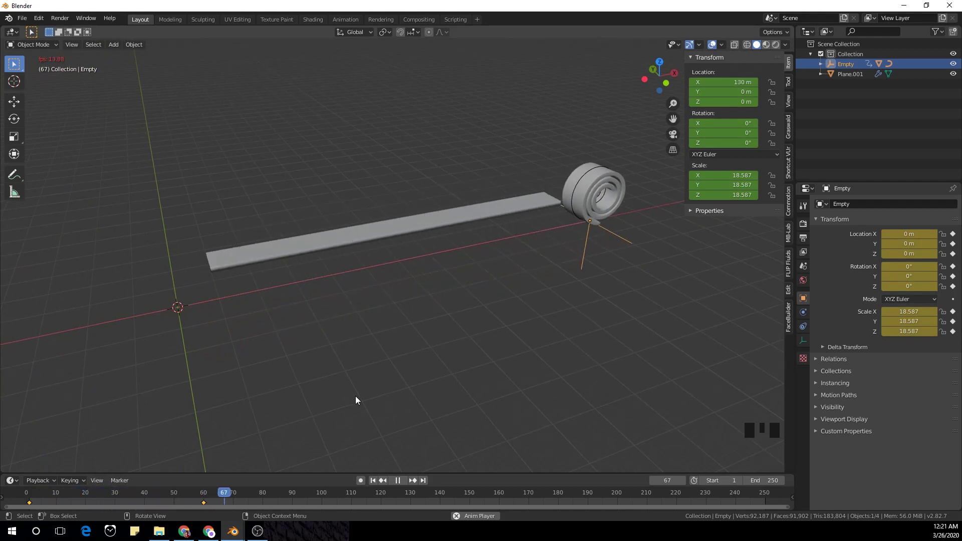
key("space")
middle_click_drag(354, 445, 355, 384)
key("space")
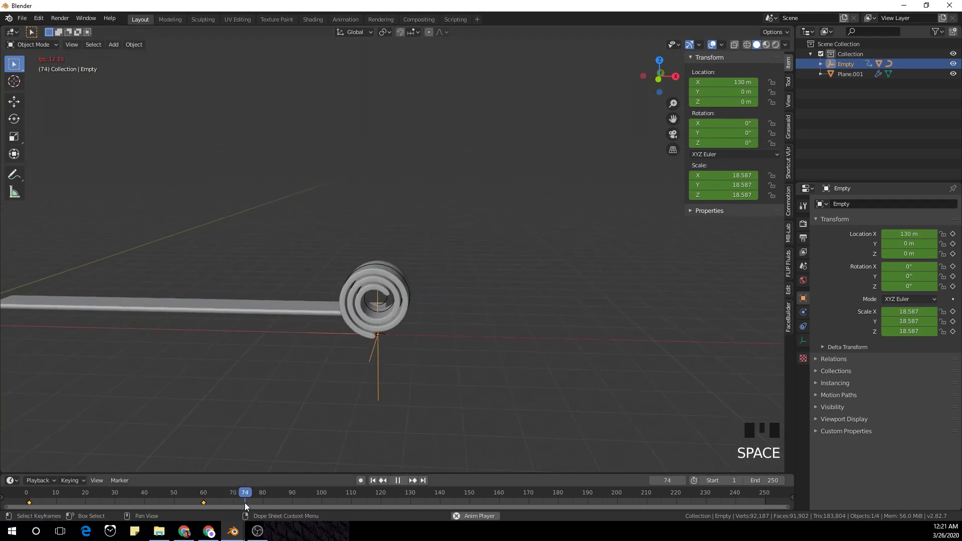
key("space")
Return to frame 60 and add Rigid Body physics to the rolled strip, keeping the type Active.
left_click_drag(256, 493, 202, 496)
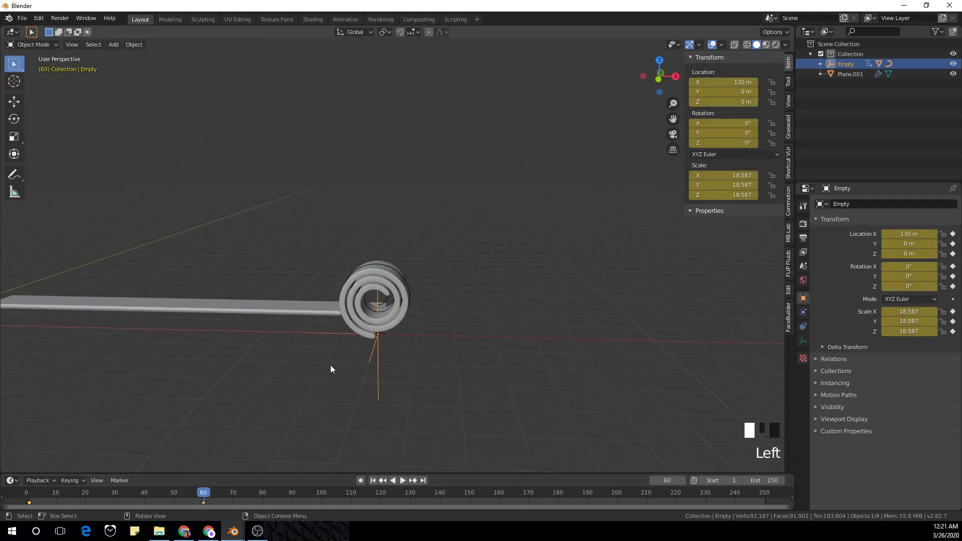
middle_click_drag(401, 354, 441, 340)
left_click(441, 306)
middle_click_drag(433, 393, 450, 384)
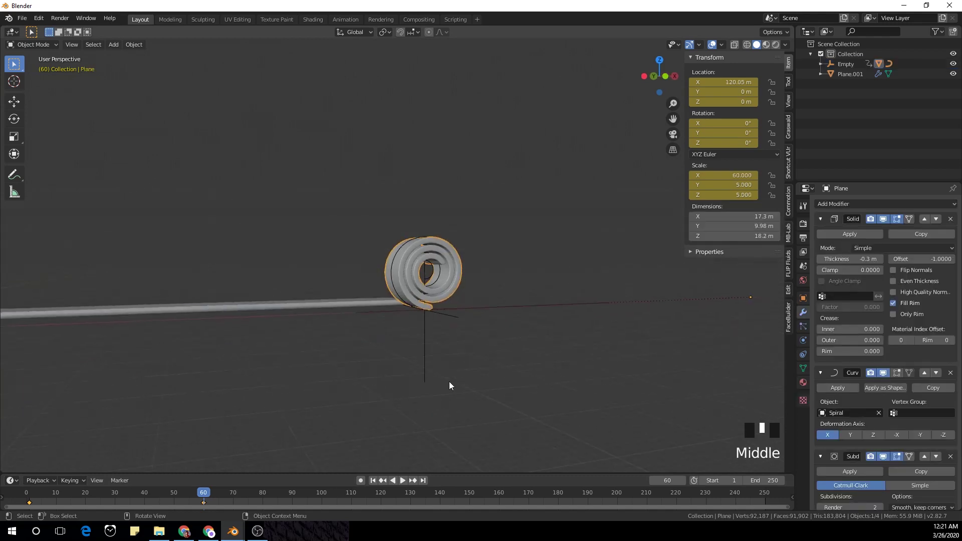
left_click(803, 340)
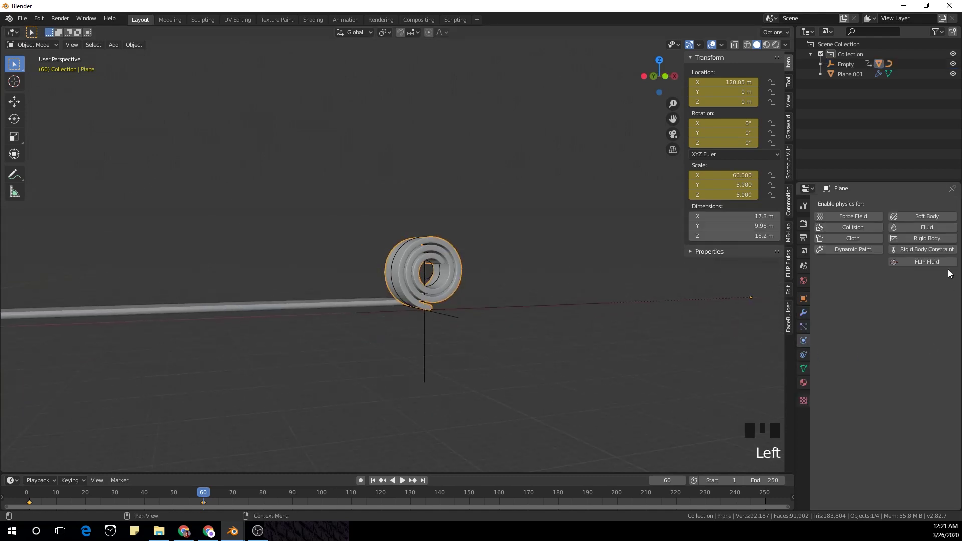
left_click(944, 239)
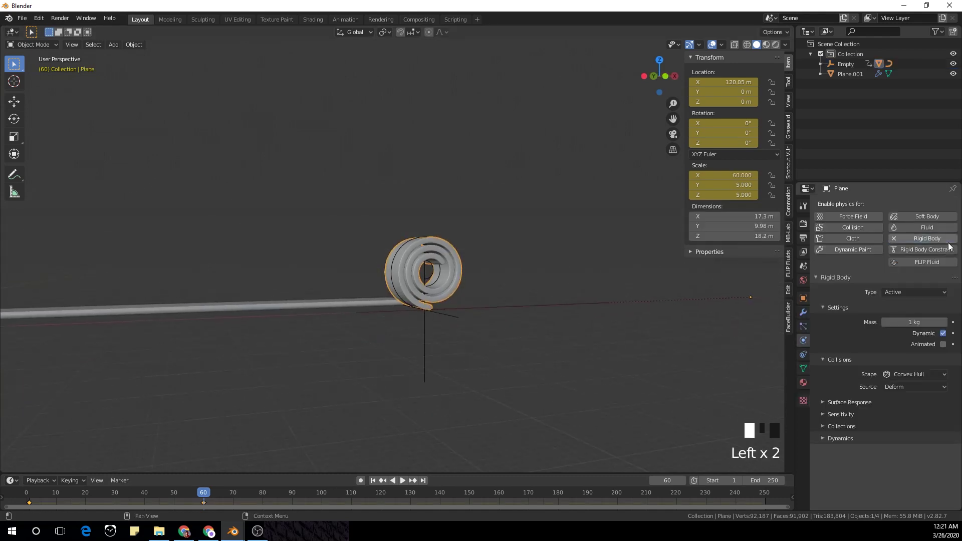
left_click(912, 290)
left_click(912, 290)
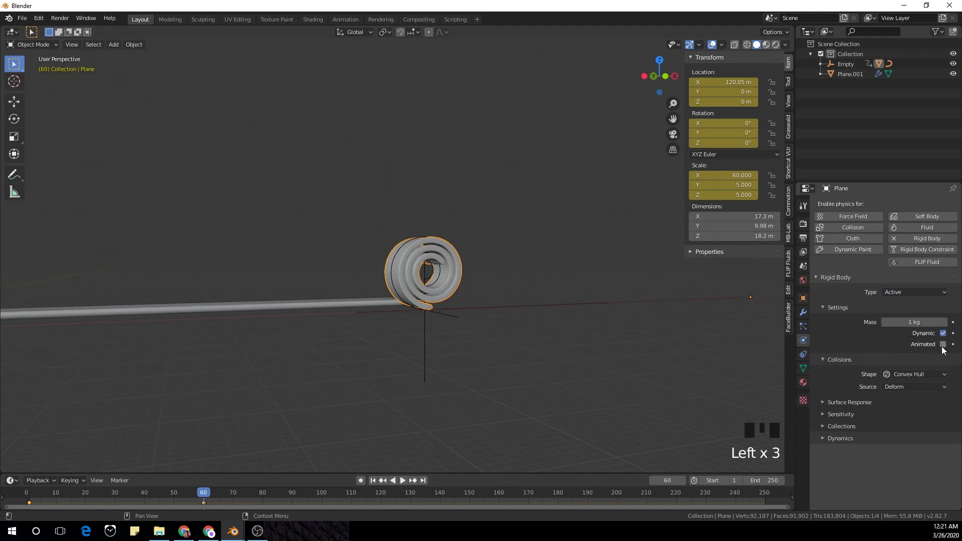
Enable Animated and disable Dynamic for the strip's rigid body, keyframing both settings at frame 60.
middle_click_drag(573, 361, 554, 361)
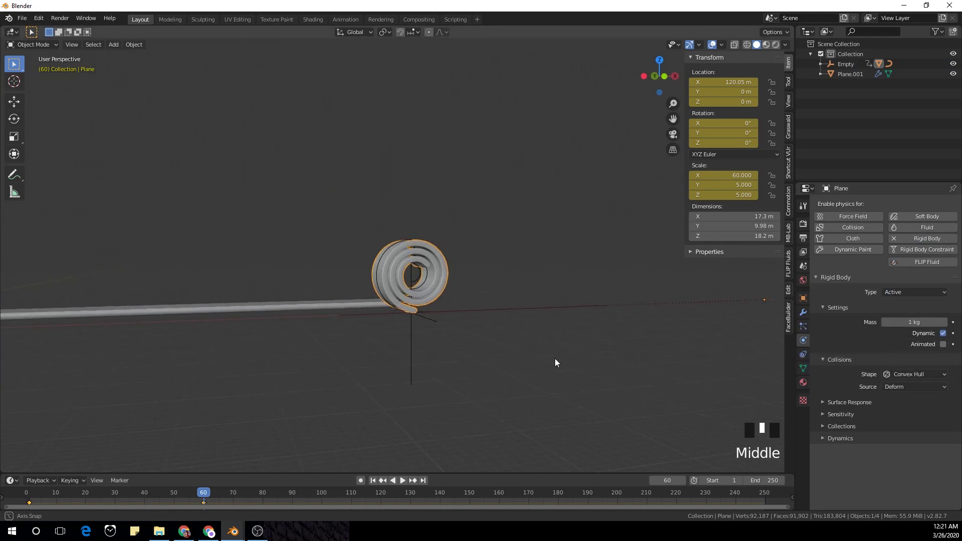
left_click(943, 345)
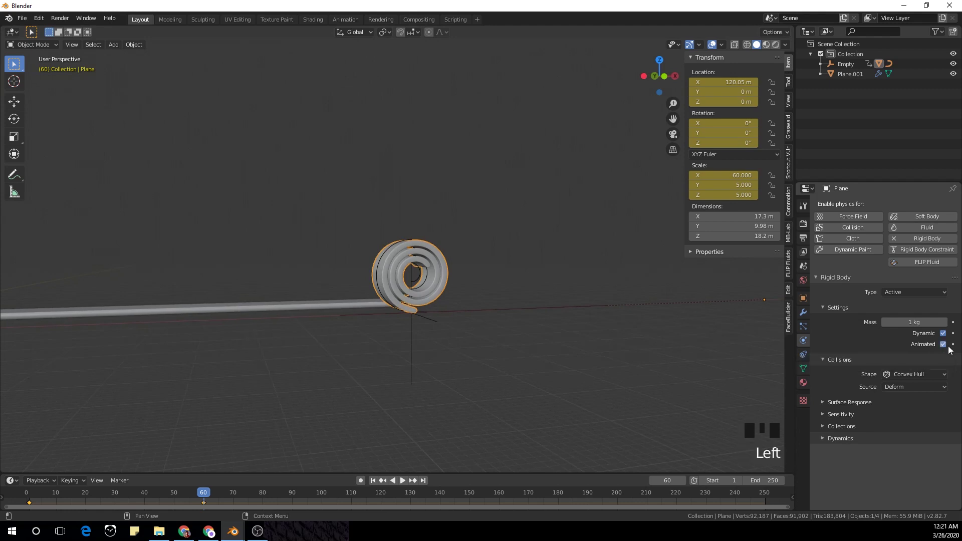
left_click(952, 344)
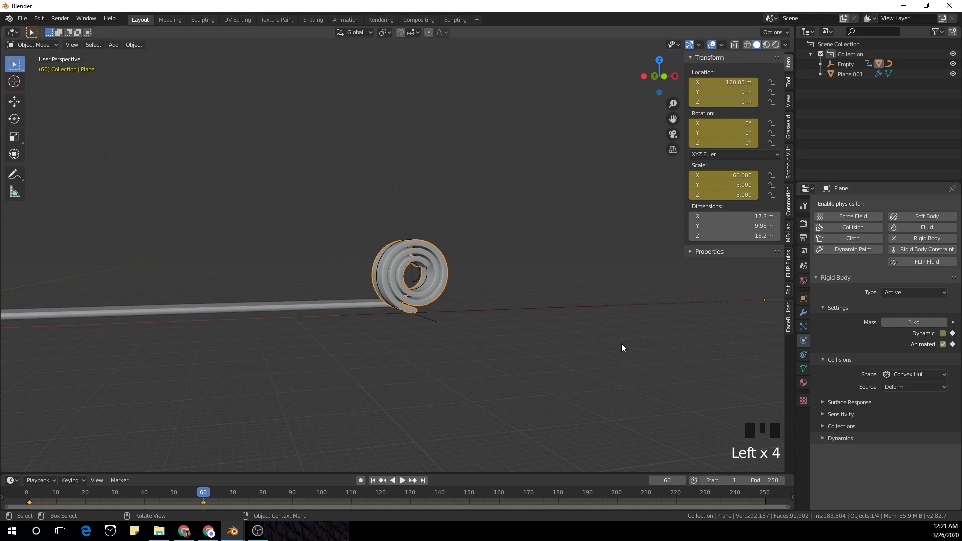
At frame 61, enable Dynamic and disable Animated for the strip's rigid body, keyframing both settings.
key("Right")
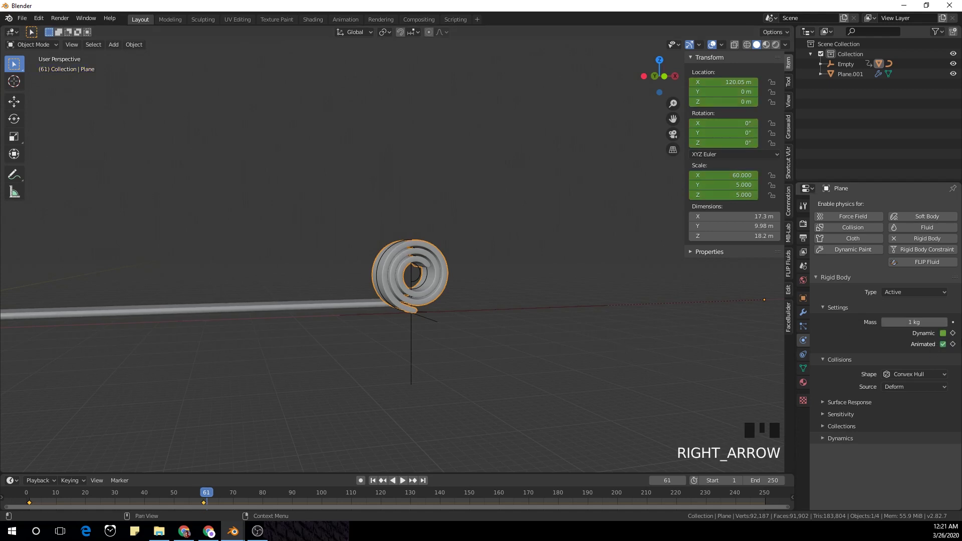
left_click(943, 345)
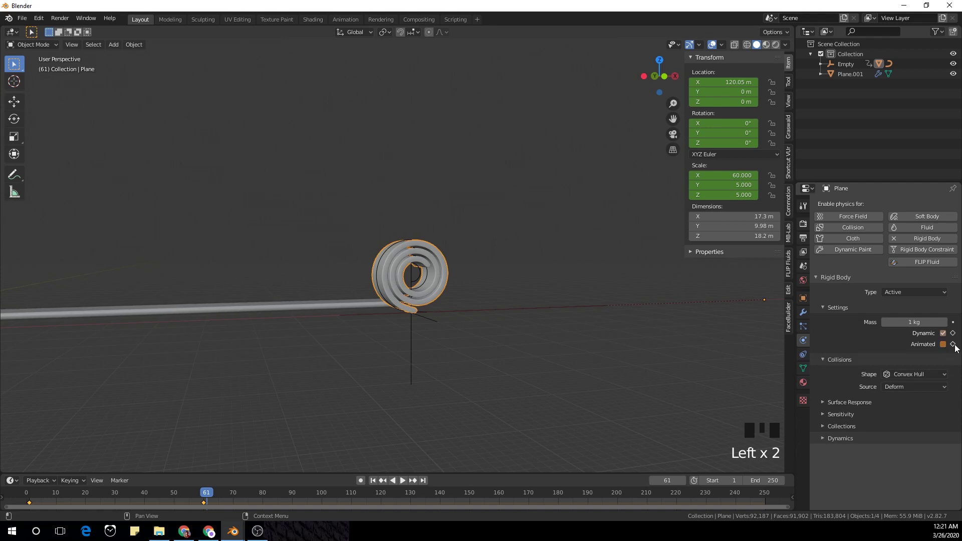
left_click(953, 333)
Rewind to frame 1 and play the animation to check how the rolled strip behaves once the physics takes over.
middle_click_drag(551, 376, 556, 381)
left_click(373, 480)
scroll(367, 370, "down", 2)
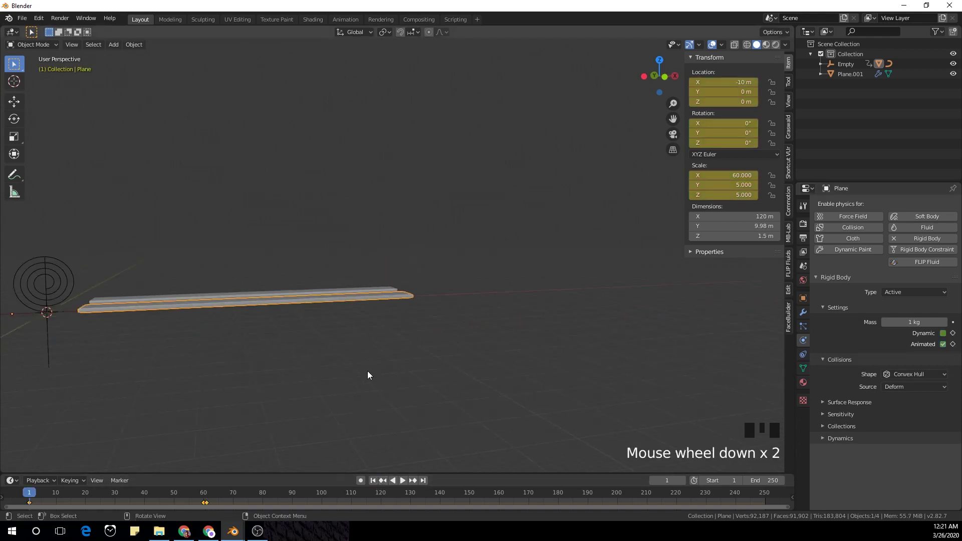
middle_click_drag(368, 371, 371, 388)
left_click(403, 479)
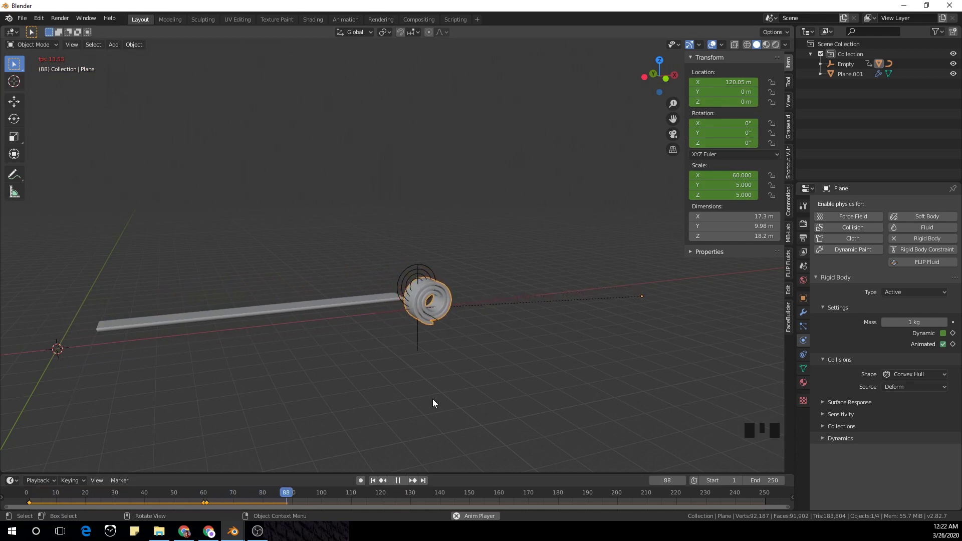
Stop the playback and inspect the Rolling.blend scene, selecting the spiral curve at the blade.
key("space")
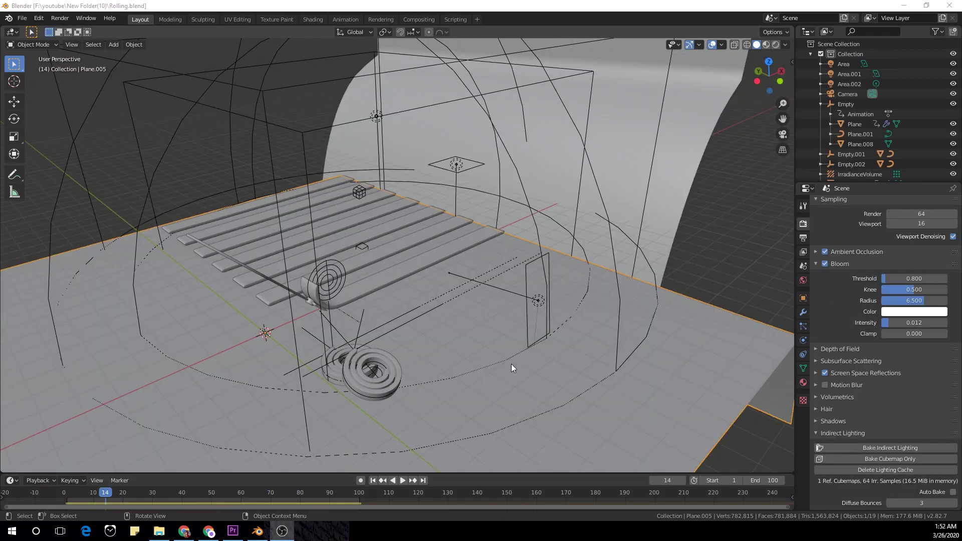
middle_click_drag(411, 330, 450, 307)
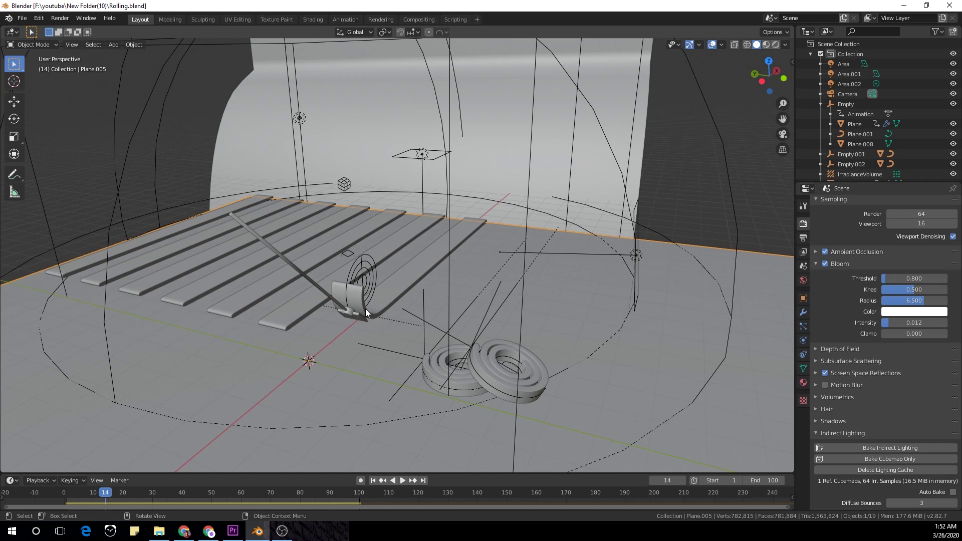
scroll(365, 309, "up", 2)
left_click(354, 267)
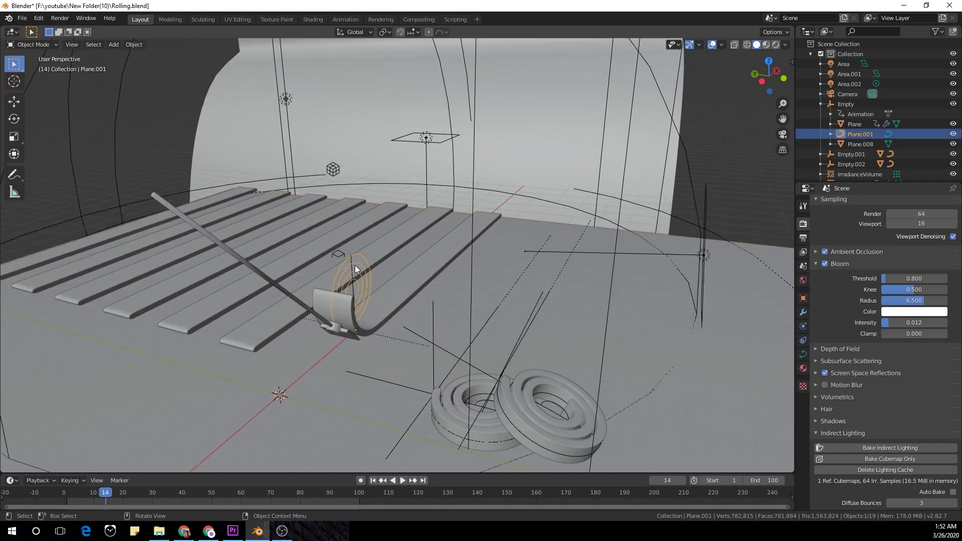
middle_click_drag(355, 267, 392, 266)
middle_click_drag(566, 391, 564, 377)
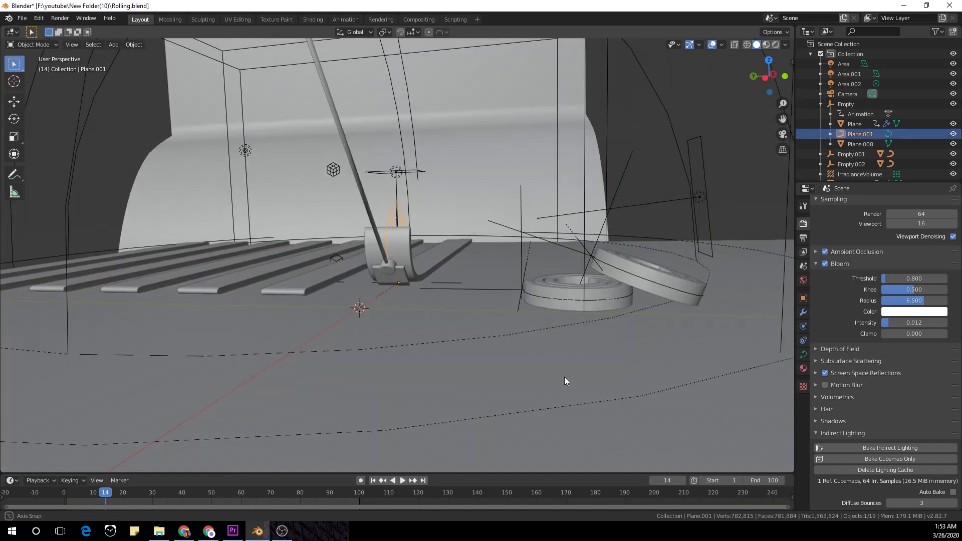
middle_click_drag(548, 333, 553, 369)
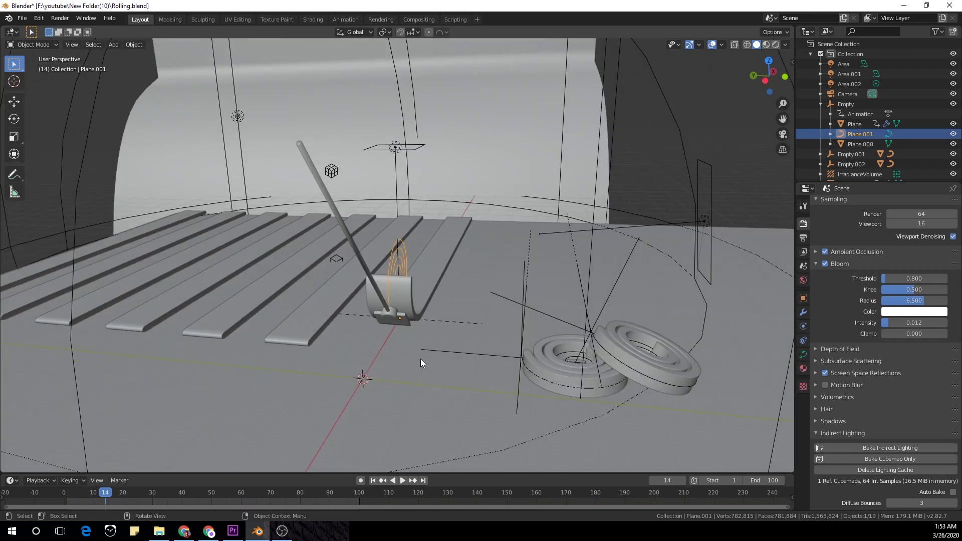
Select the floor plane and examine its rigid body type, collision and surface response settings.
left_click(489, 348)
scroll(551, 331, "down", 3)
middle_click_drag(639, 316, 588, 316)
middle_click_drag(720, 331, 687, 335)
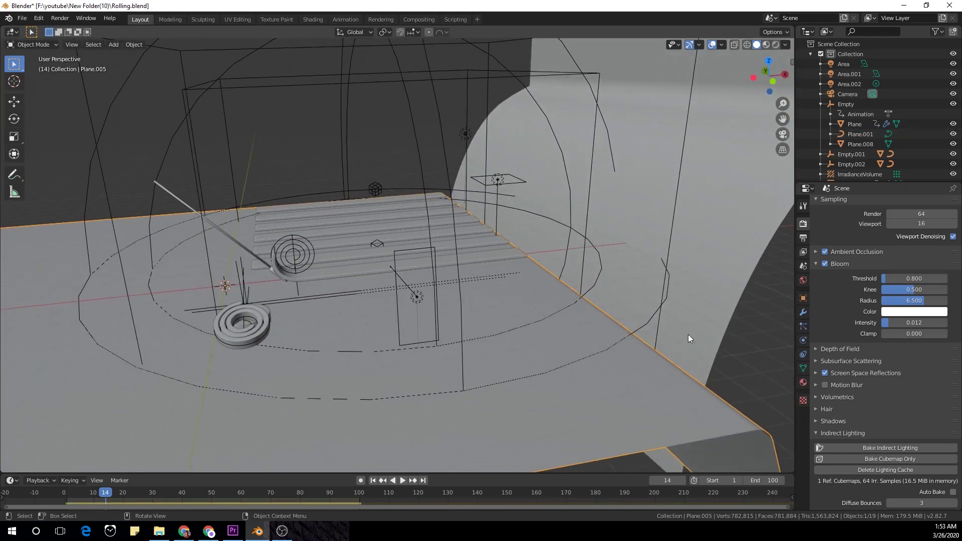
left_click(803, 340)
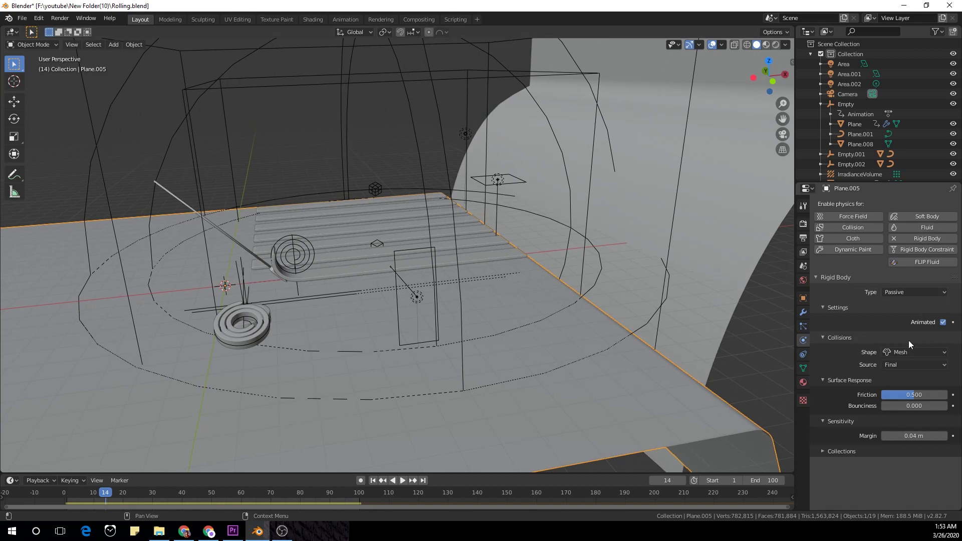
middle_click_drag(599, 283, 556, 266)
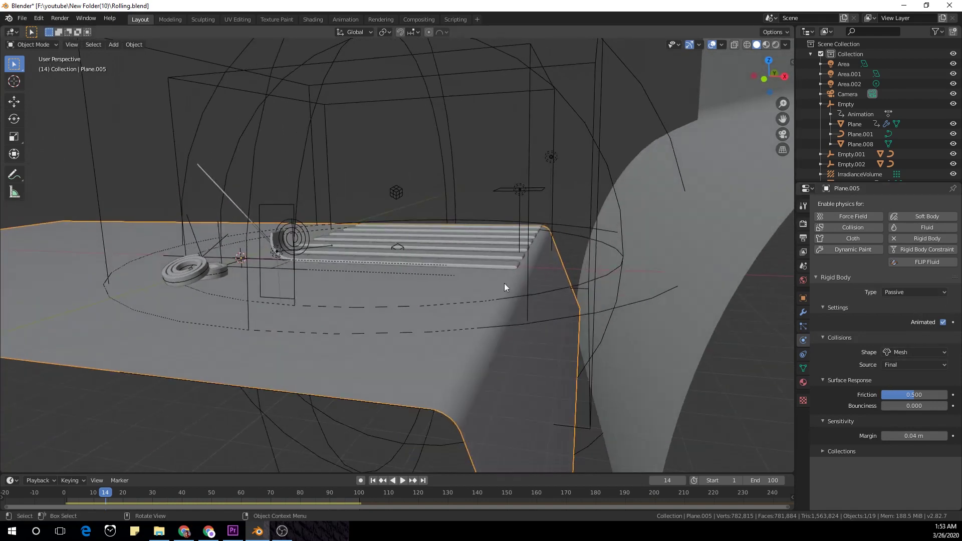
Play the animation to check the falling roll, and scrub through the rolling motion to frame 62.
left_click(401, 480)
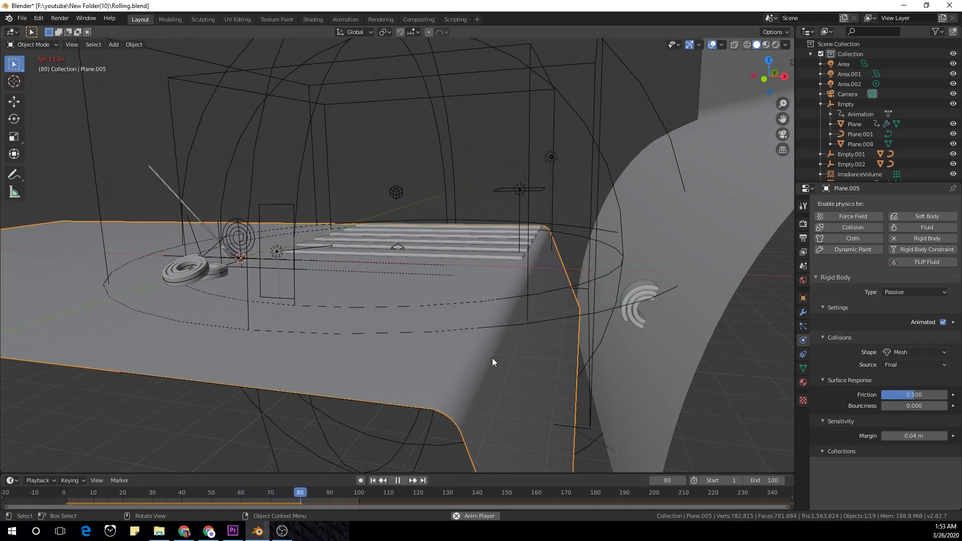
middle_click_drag(459, 347, 486, 363)
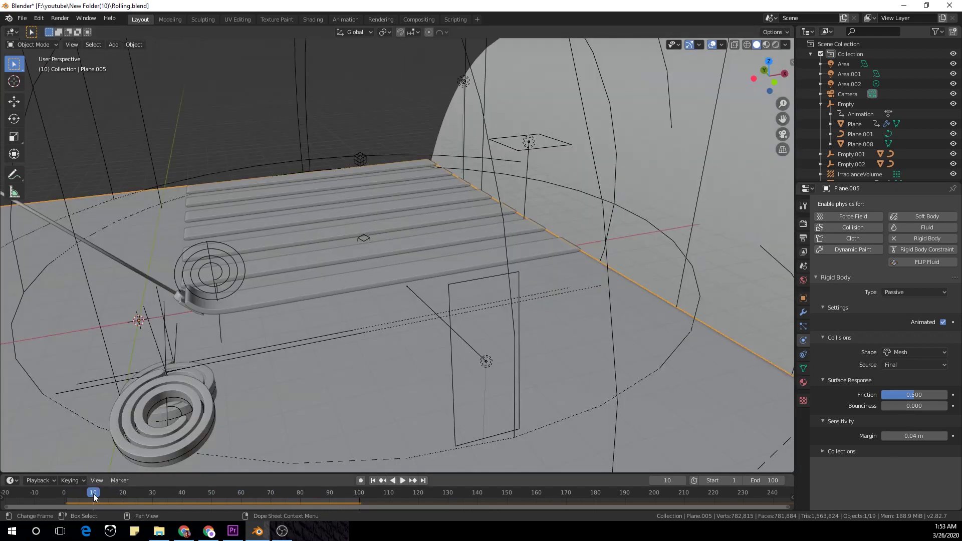
left_click_drag(93, 494, 228, 492)
middle_click_drag(392, 245, 470, 369)
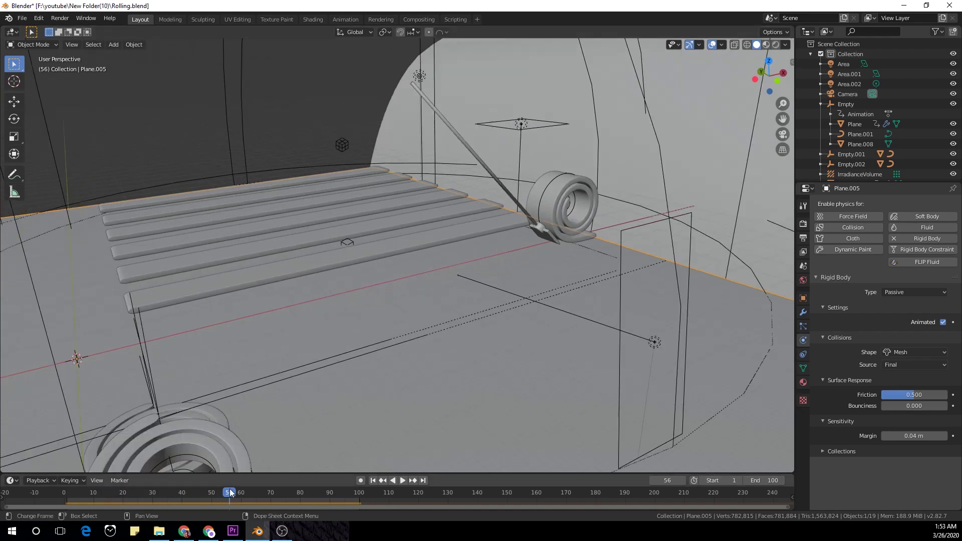
mouse_move(238, 494)
left_mouse_down()
mouse_move(264, 493)
mouse_move(215, 490)
mouse_move(266, 497)
mouse_move(247, 496)
left_mouse_up()
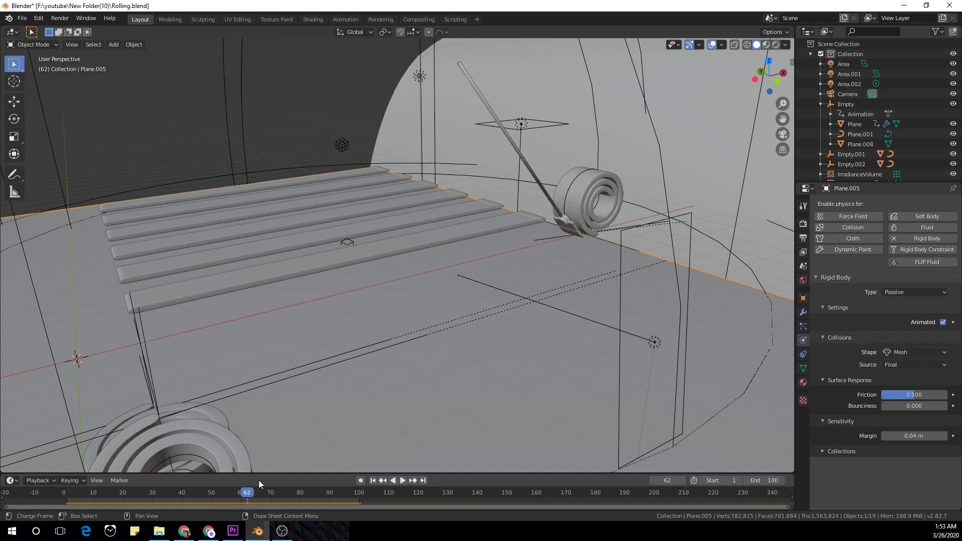
Select the empty that moves the roll and scrub through its keyframes from frame 62 to frame 99.
left_click(566, 224)
middle_click_drag(570, 227, 543, 255)
middle_click_drag(640, 250, 680, 257)
left_click(697, 252)
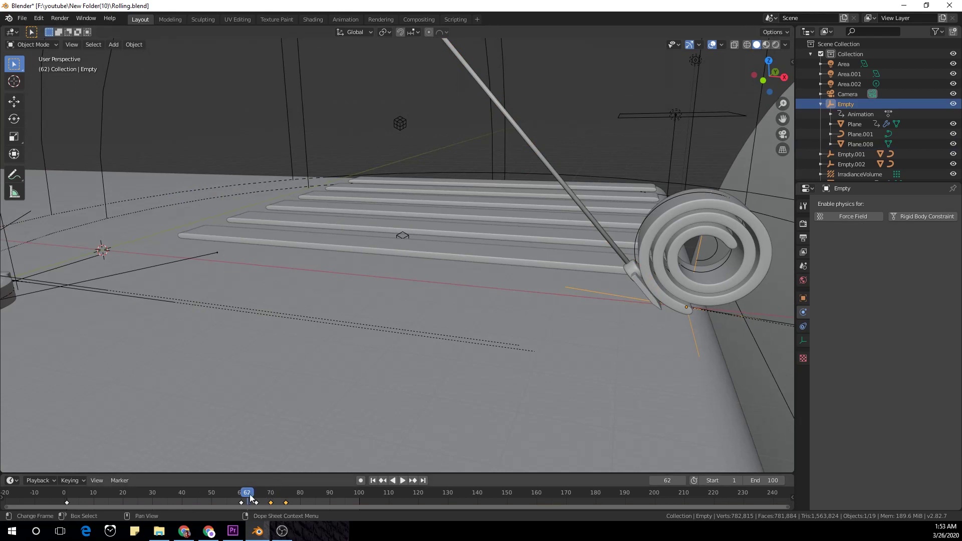
mouse_move(247, 495)
left_mouse_down()
mouse_move(233, 494)
mouse_move(268, 497)
mouse_move(256, 495)
left_mouse_up()
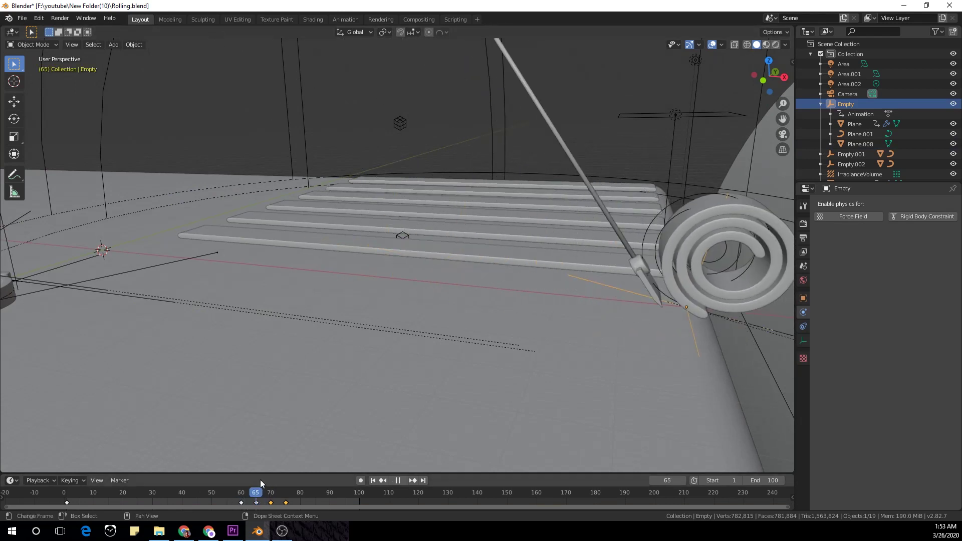
middle_click_drag(536, 342, 735, 271)
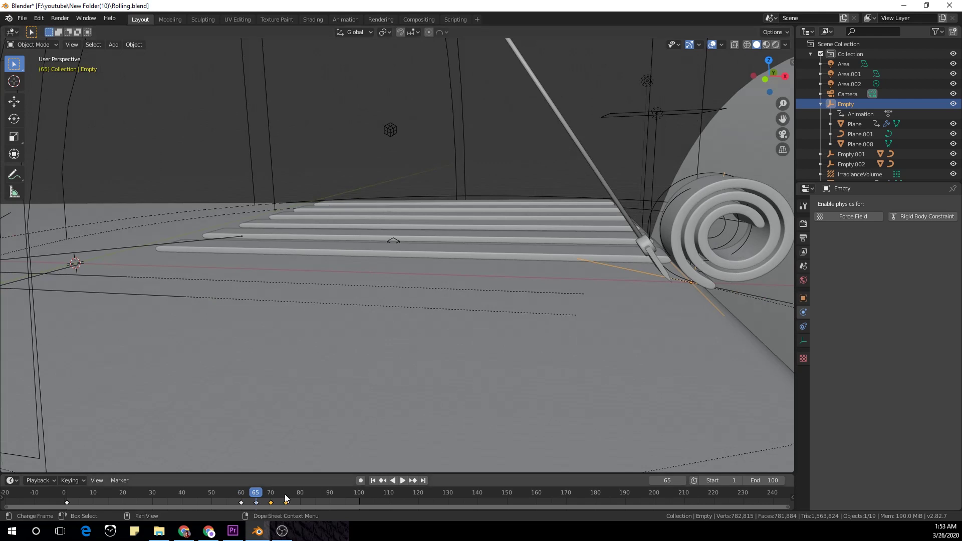
left_click_drag(260, 497, 356, 498)
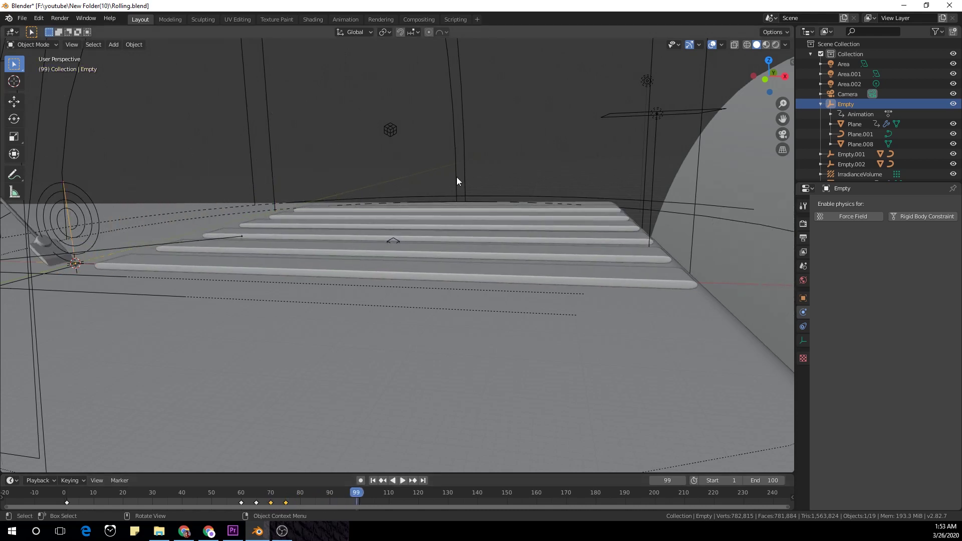
Replay the rolling animation from around the scene and stop it at frame 80.
middle_click_drag(457, 180, 386, 326)
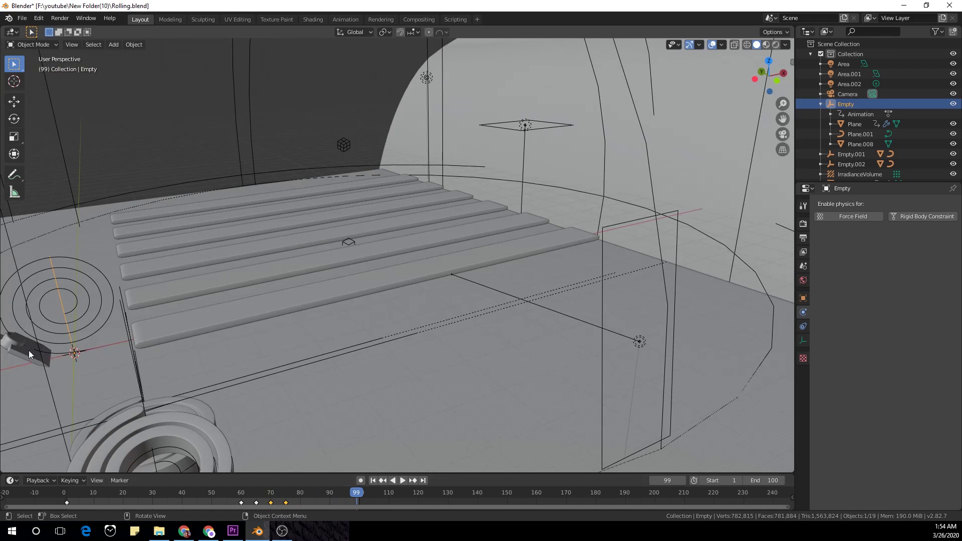
middle_click_drag(303, 369, 217, 469)
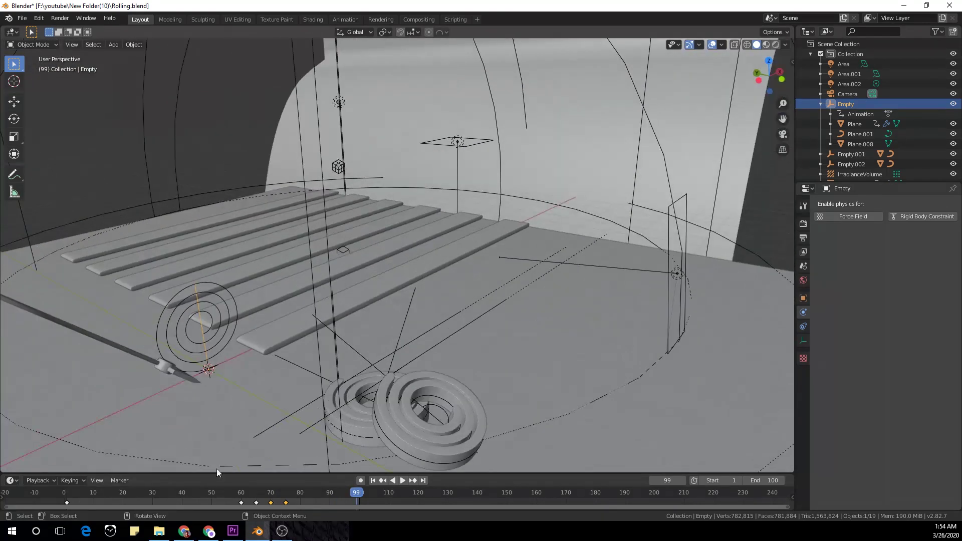
left_click(402, 479)
middle_click_drag(281, 376, 335, 460)
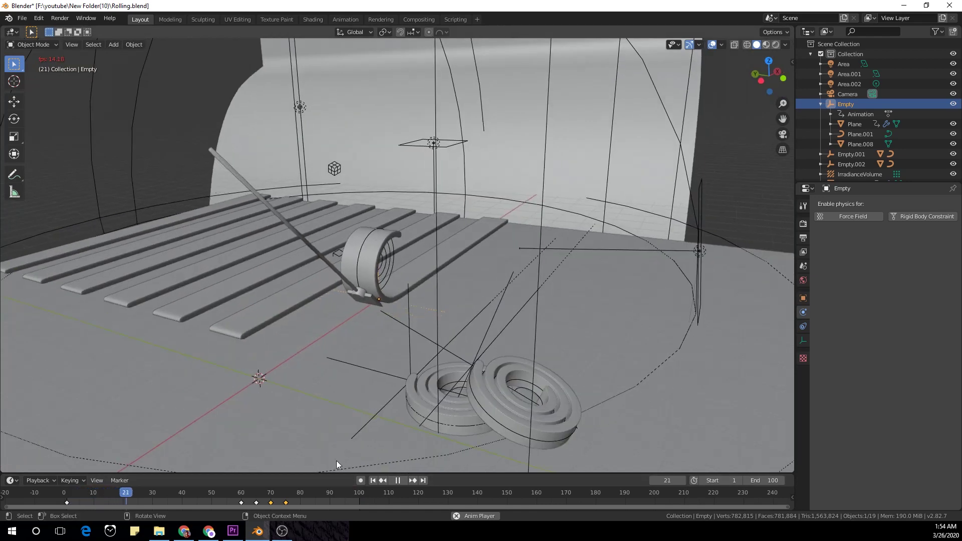
left_click(398, 480)
middle_click_drag(368, 307, 567, 257)
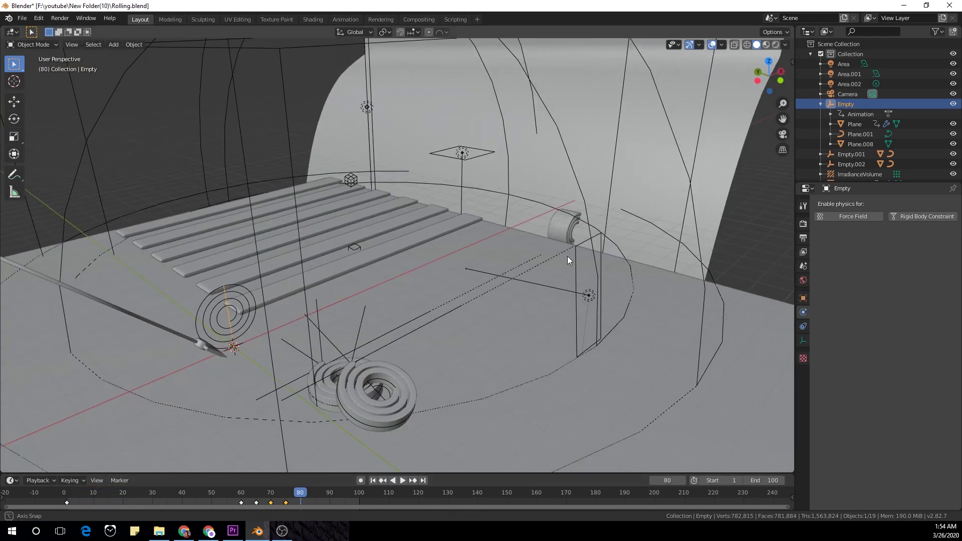
Inspect the scene's lighting by selecting the Area light and the Area.002 light.
left_click(587, 299)
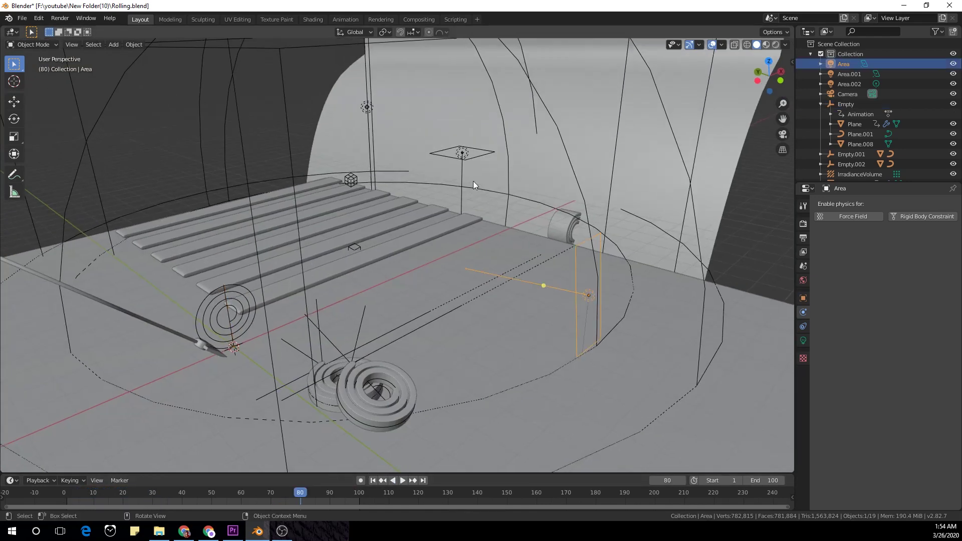
left_click(366, 107)
middle_click_drag(368, 112, 425, 191)
middle_click_drag(696, 188, 530, 186)
Review the scene's Eevee render settings, including Sampling, Bloom, Ambient Occlusion and Screen Space Reflections.
left_click(802, 223)
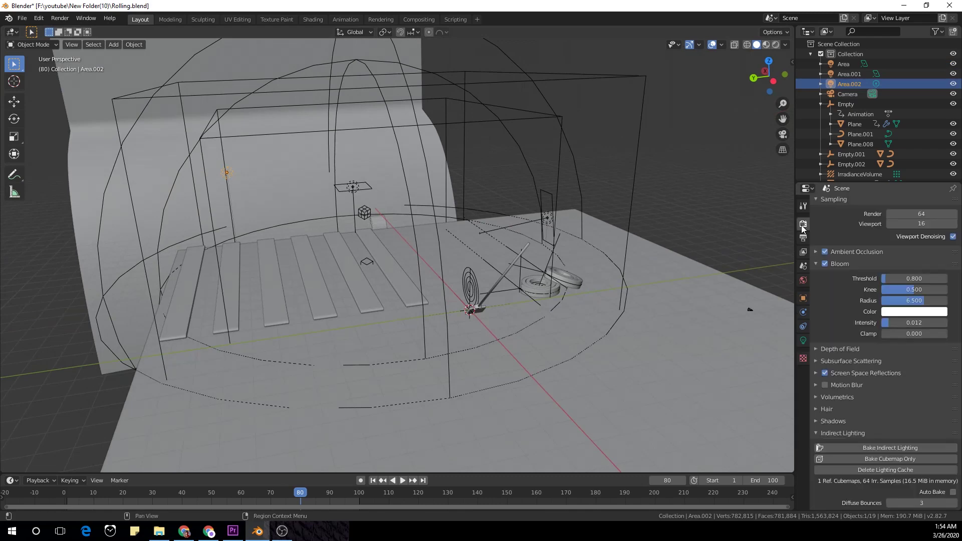
scroll(885, 255, "up", 1)
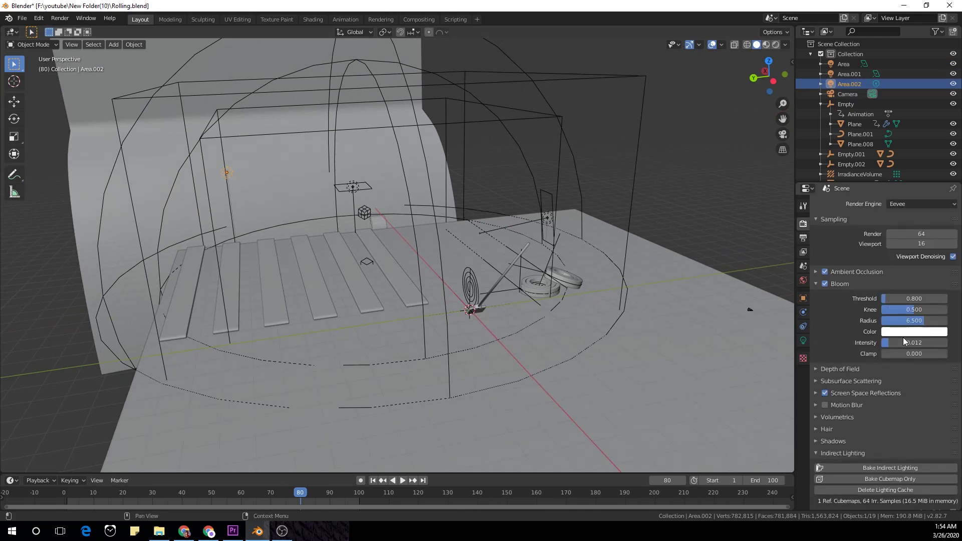
middle_click_drag(666, 337, 832, 320)
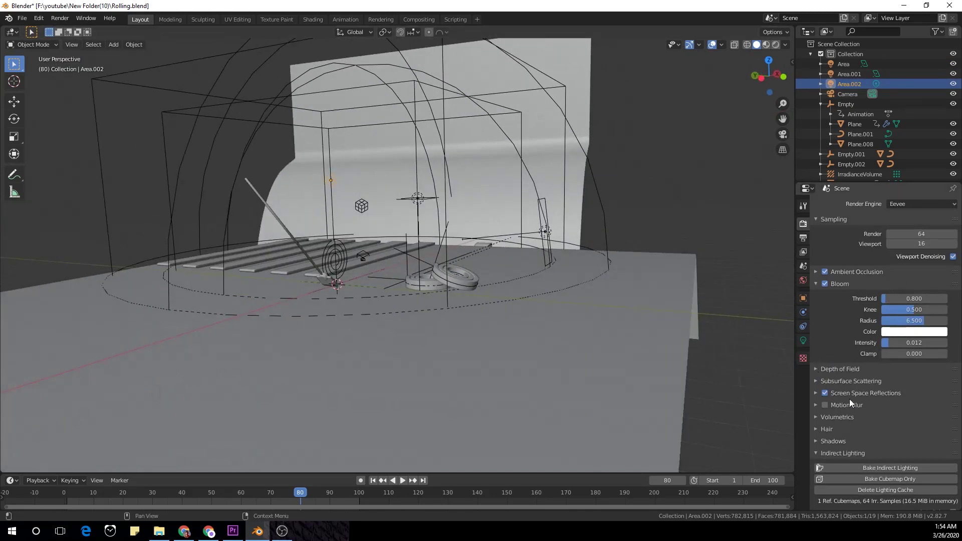
middle_click_drag(759, 421, 606, 290)
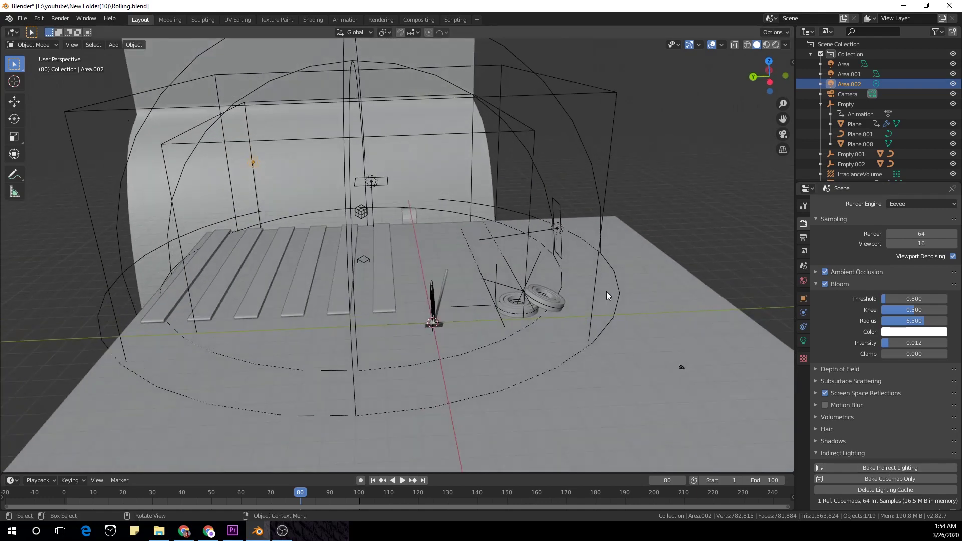
Switch the viewport to Material Preview and examine the materials on the strips, floor and backdrop.
left_click(766, 45)
mouse_move(703, 127)
middle_mouse_down()
mouse_move(547, 213)
mouse_move(512, 204)
mouse_move(449, 260)
mouse_move(452, 238)
mouse_move(507, 211)
mouse_move(382, 286)
middle_mouse_up()
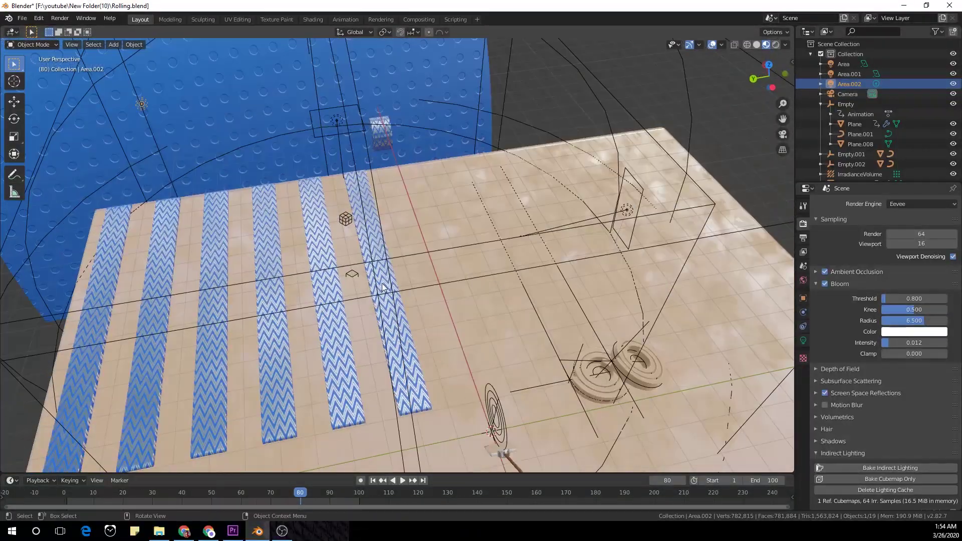
scroll(384, 321, "up", 6)
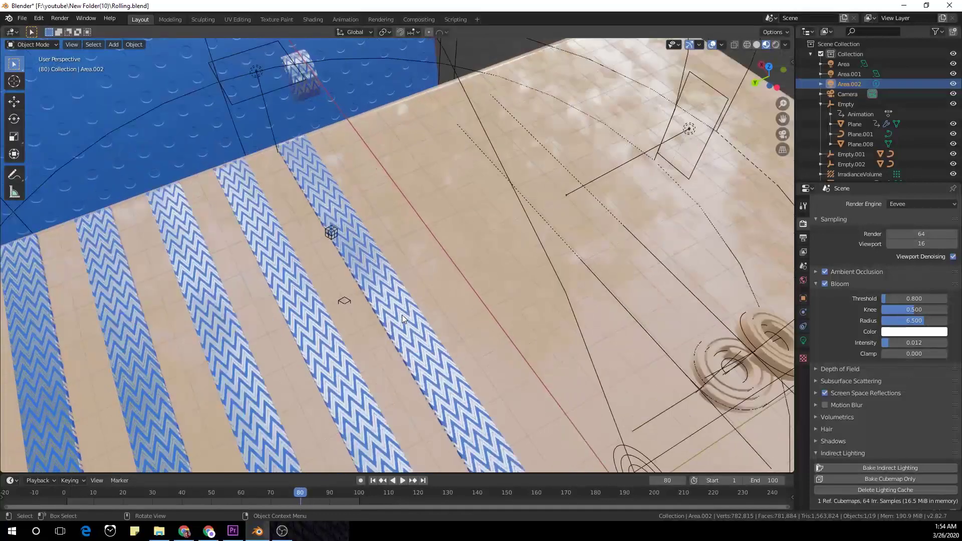
middle_click_drag(453, 329, 428, 289)
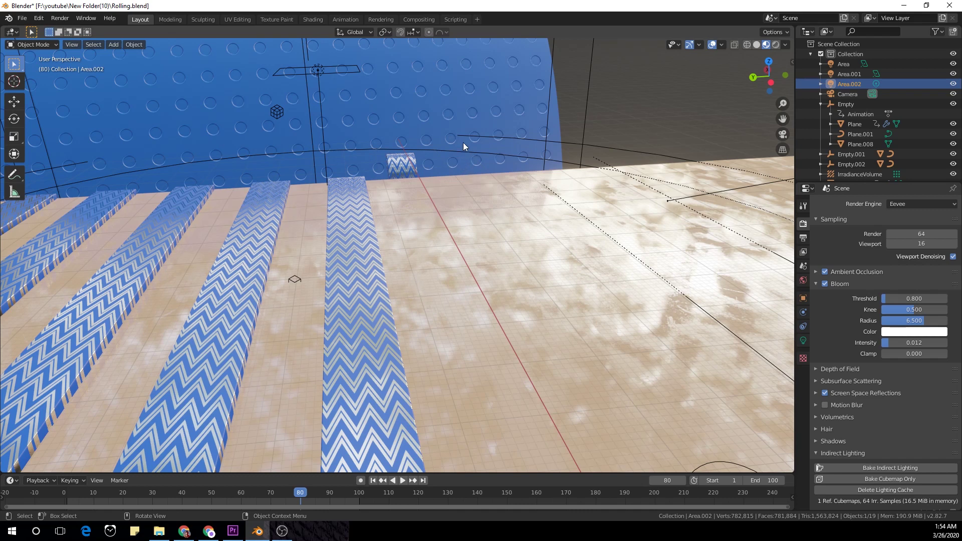
middle_click_drag(464, 133, 501, 283)
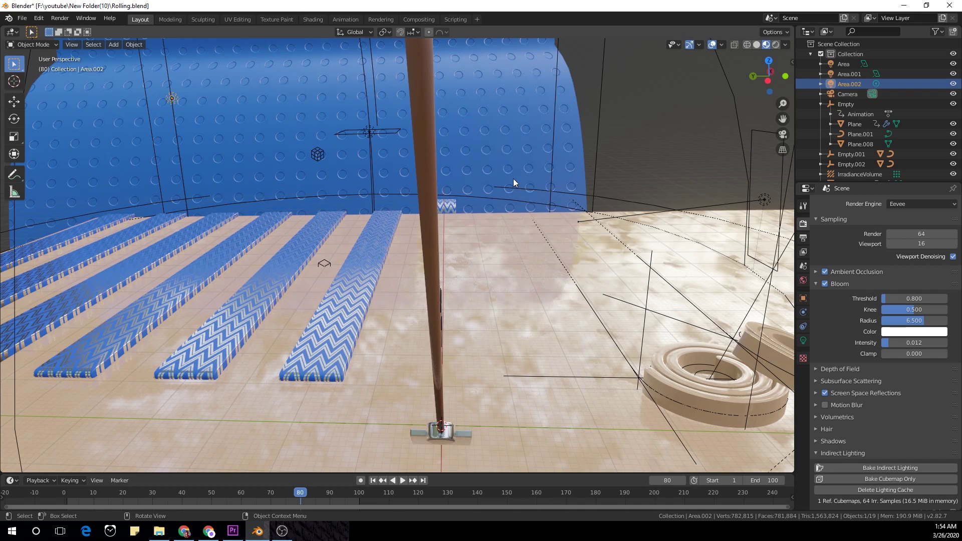
scroll(511, 185, "down", 3)
middle_click_drag(572, 242, 541, 348)
Inspect the floor plane's rounded edge geometry in Edit Mode and return to Object Mode.
left_click(486, 264)
key("Tab")
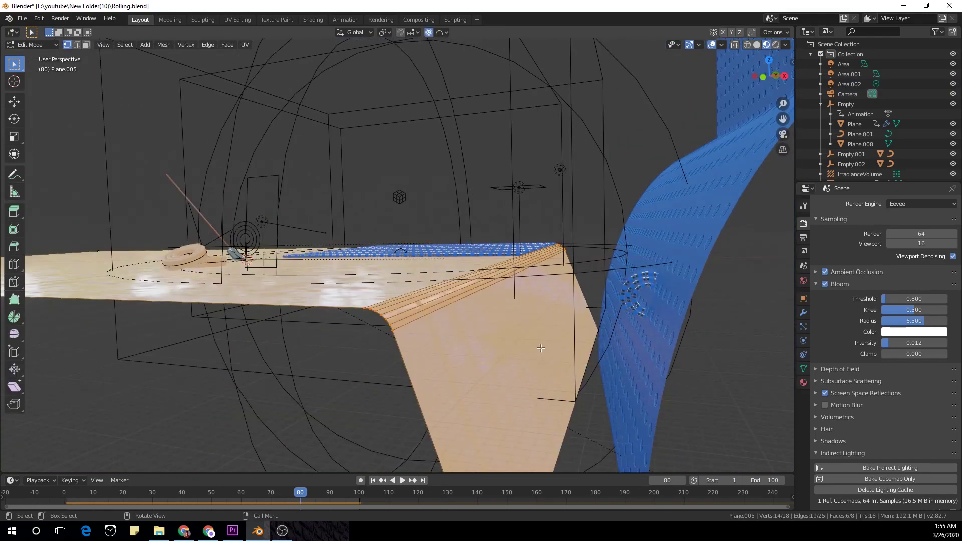
middle_click_drag(426, 297, 551, 342)
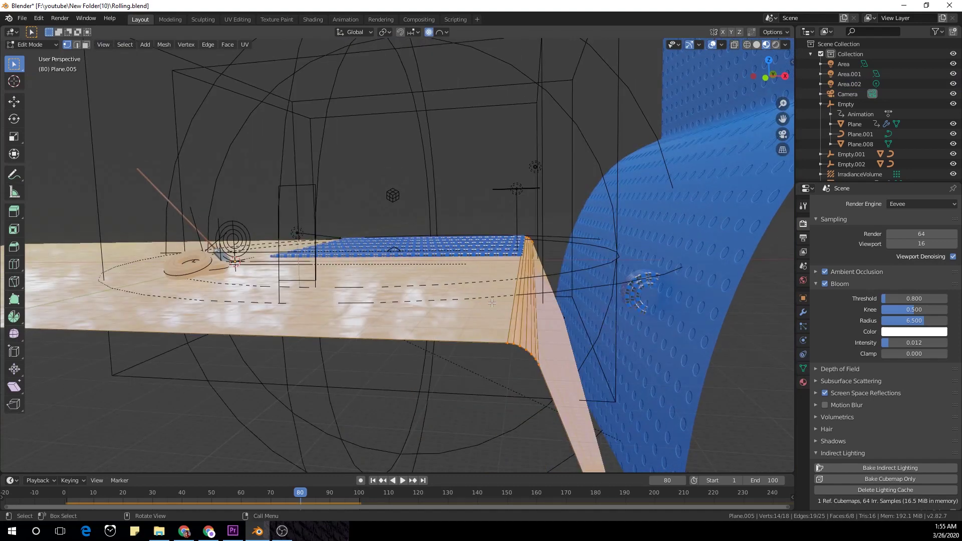
middle_click_drag(449, 268, 475, 316)
middle_click_drag(580, 302, 531, 309)
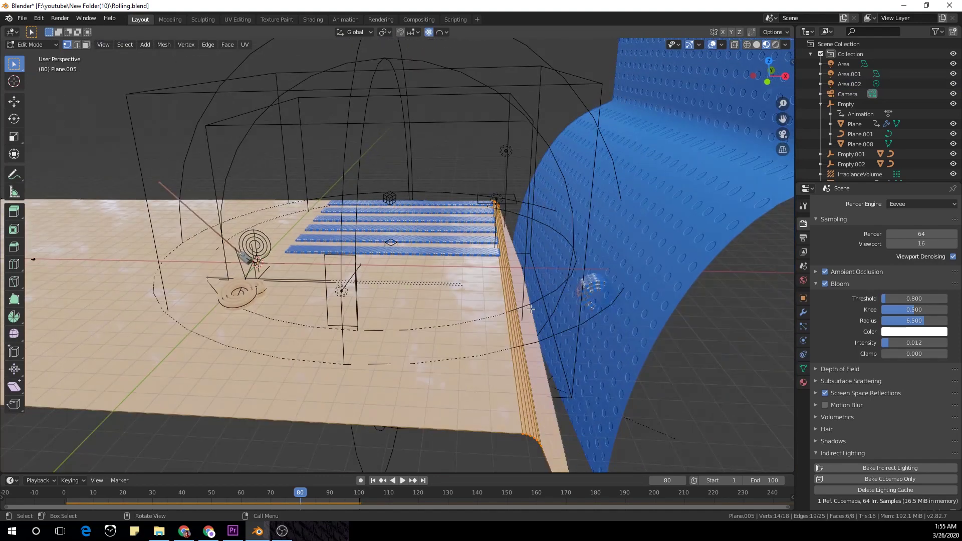
key("Tab")
Select the curved blue backdrop and open its material nodes in the Shading workspace.
middle_click_drag(566, 268, 630, 284)
middle_click_drag(646, 210, 599, 254, "shift")
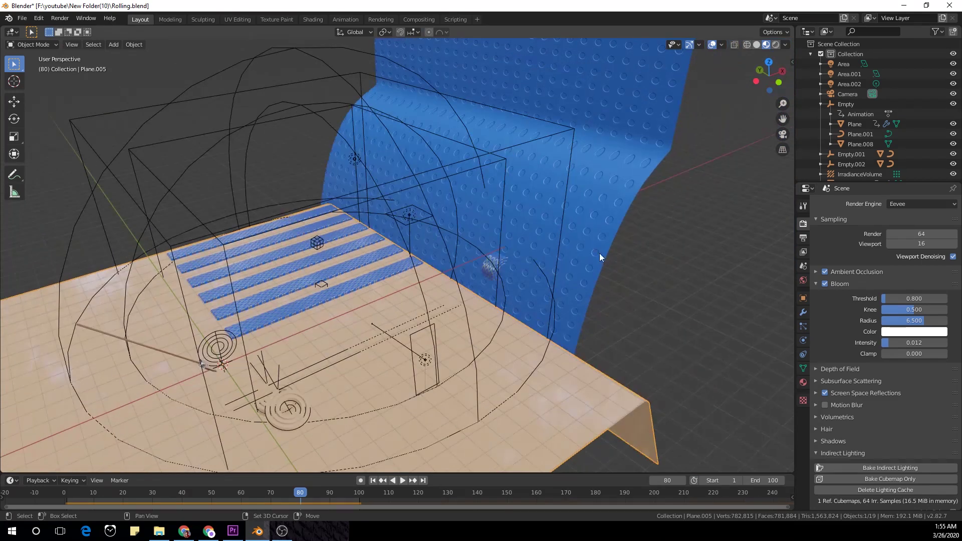
left_click(596, 223)
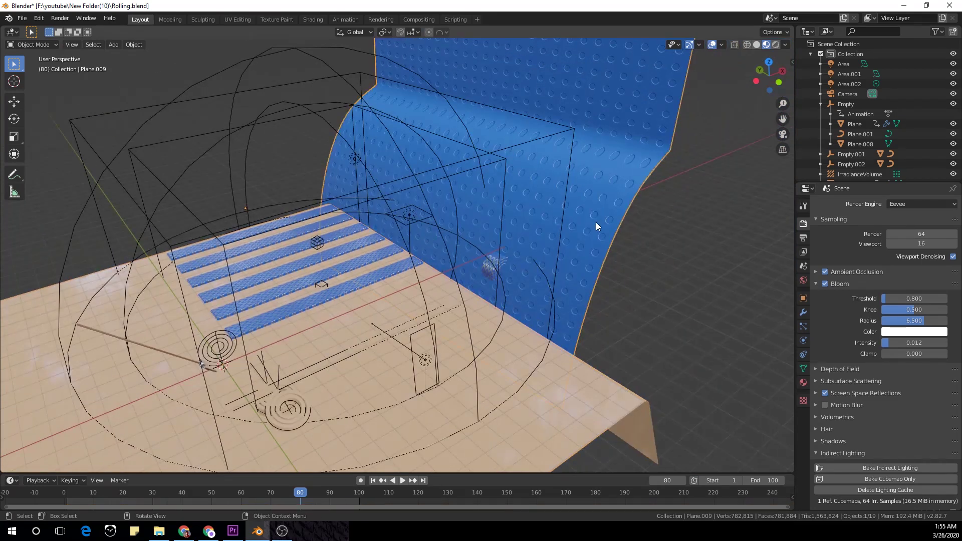
left_click(308, 19)
scroll(395, 389, "down", 5)
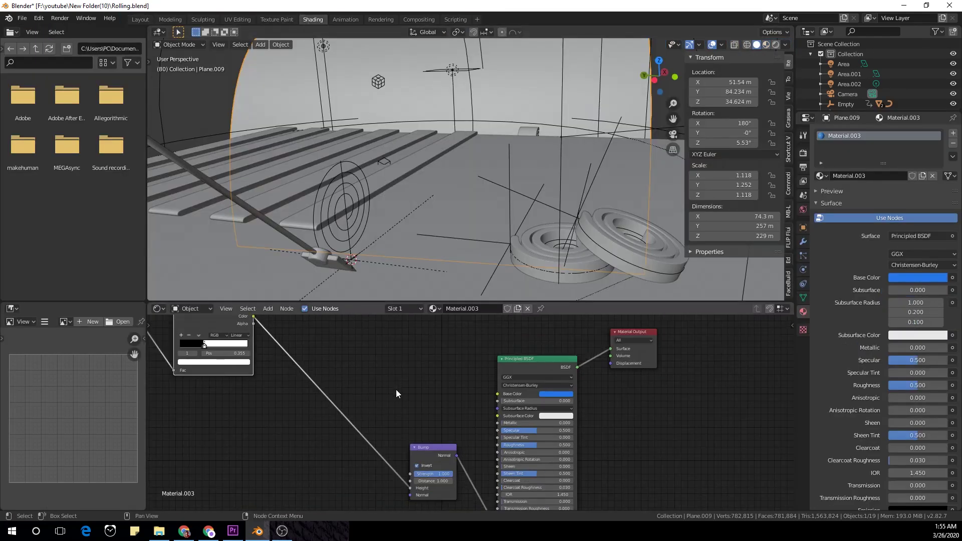
Examine the backdrop's Voronoi, ColorRamp and Bump nodes, and the strip's Trangel metiral node tree.
mouse_move(387, 401)
middle_mouse_down()
mouse_move(550, 377)
mouse_move(560, 417)
middle_mouse_up()
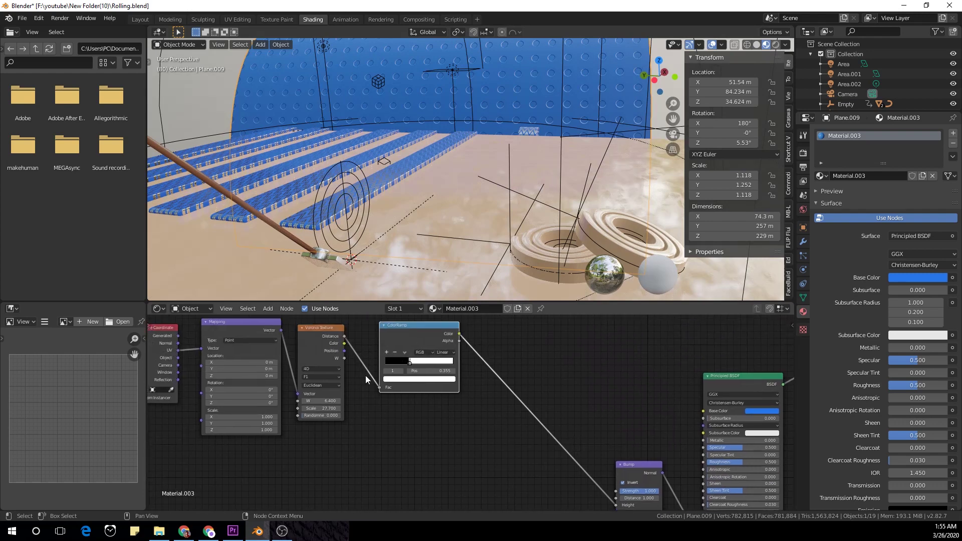
scroll(332, 422, "down", 1)
scroll(431, 332, "down", 6)
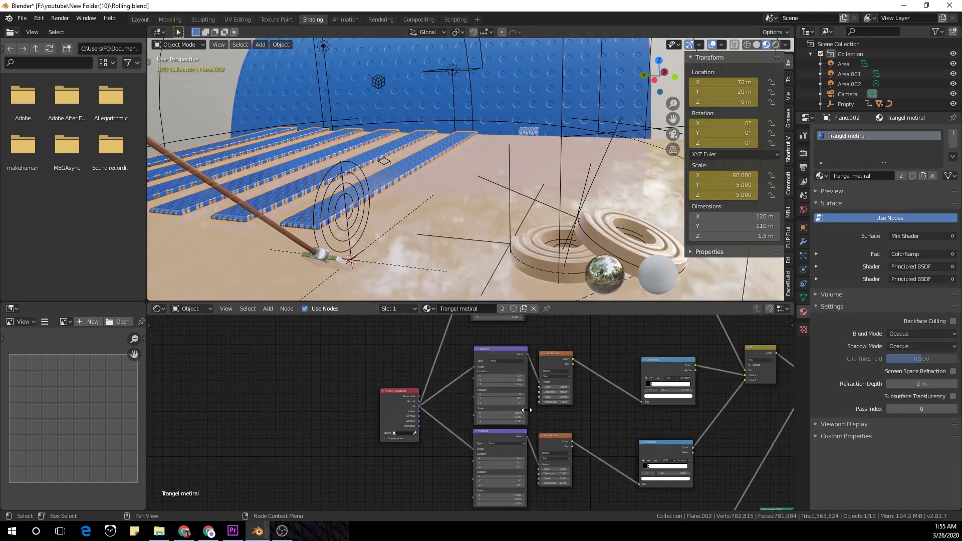
scroll(446, 438, "down", 1)
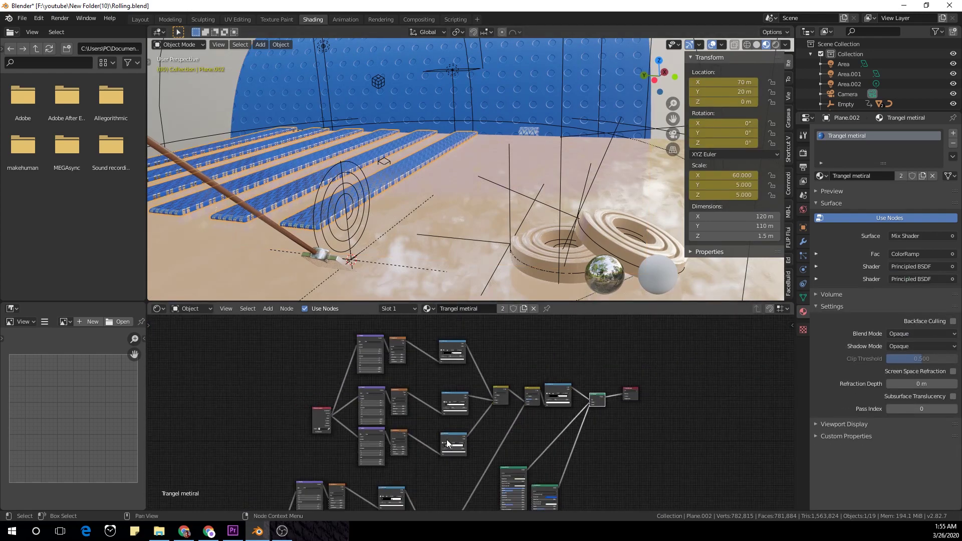
Select the floor plane and examine its Material.002 nodes, from the image texture through the ColorRamp to the Principled BSDF.
middle_click_drag(437, 170, 527, 229)
left_click(529, 233)
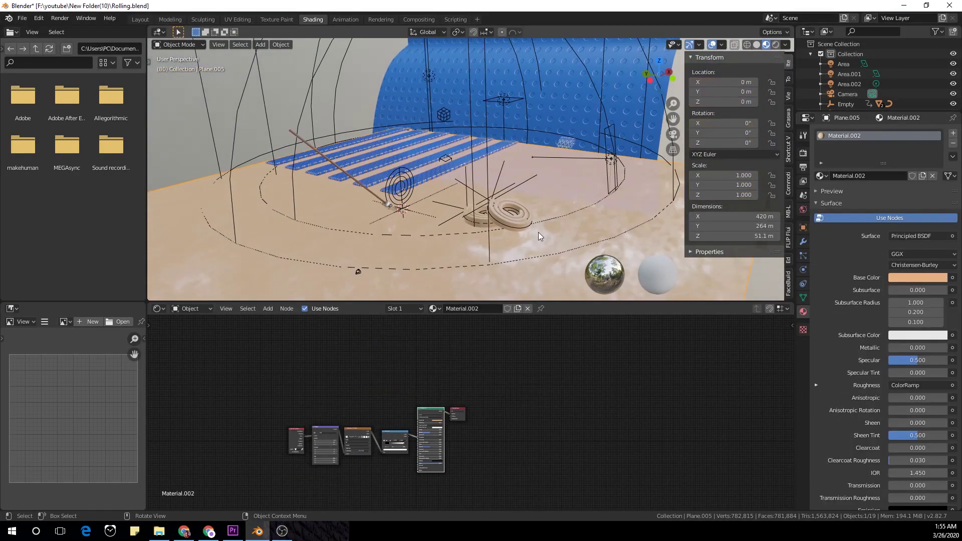
scroll(448, 391, "up", 5)
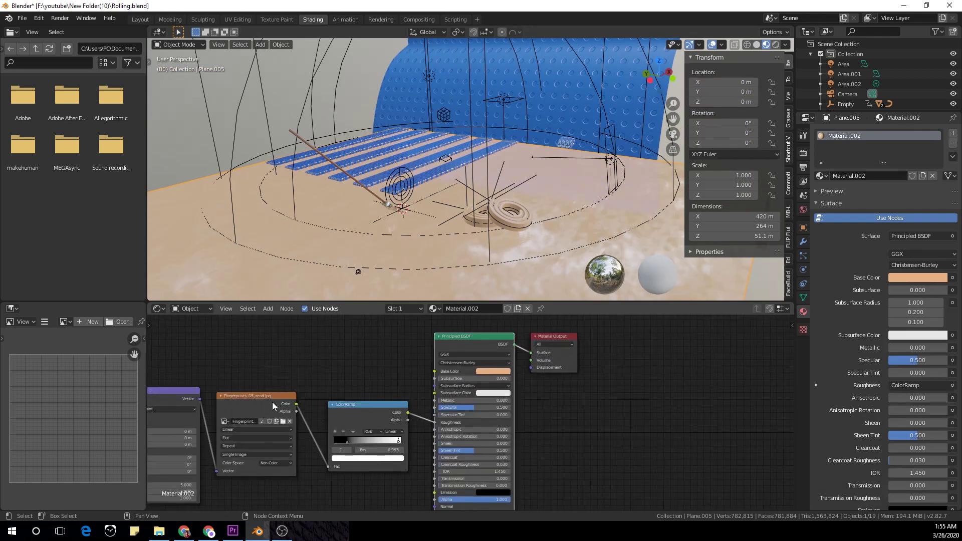
middle_click_drag(239, 381, 342, 369)
scroll(340, 380, "up", 3)
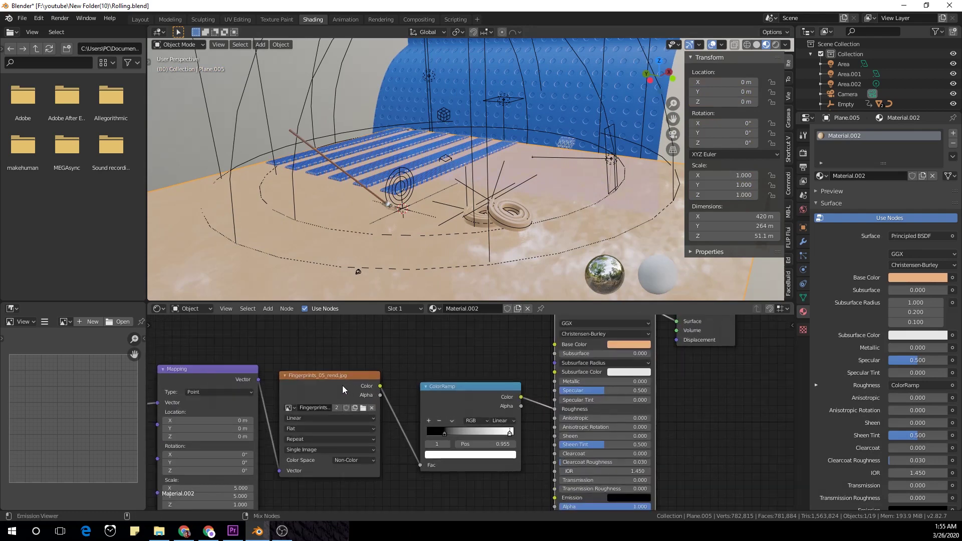
Preview the fingerprints image texture on its own across the floor plane.
left_click(342, 389, "ctrl+shift")
middle_click_drag(421, 255, 453, 238)
scroll(433, 373, "up", 1)
scroll(467, 385, "down", 1)
middle_click_drag(472, 363, 367, 390)
scroll(431, 446, "up", 1)
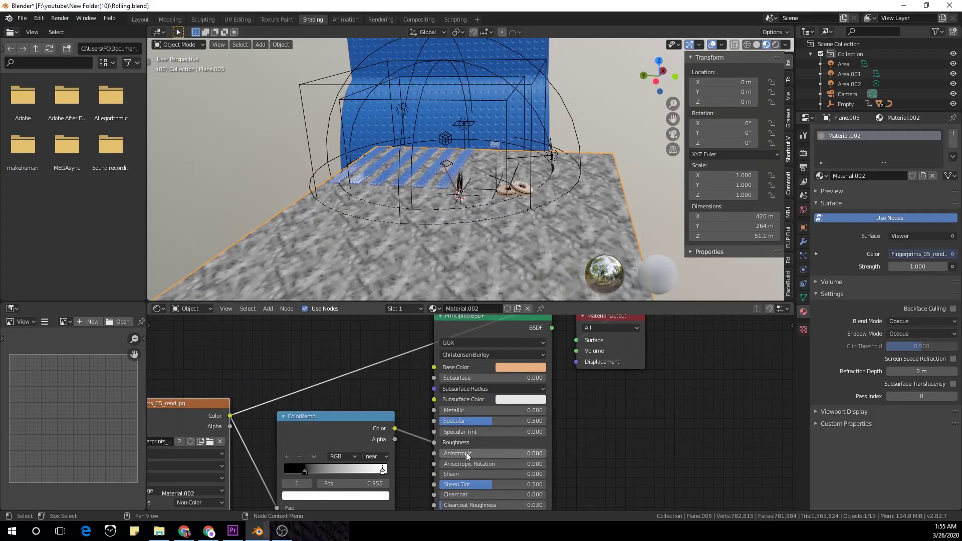
Preview the ColorRamp output on the floor and restore the Principled BSDF as the material's surface output.
left_click(338, 423, "ctrl+shift")
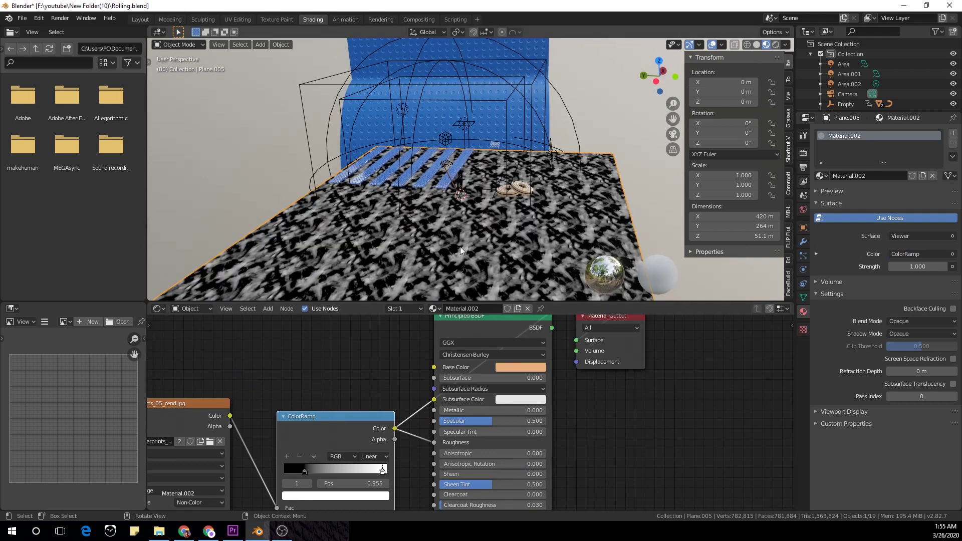
scroll(485, 211, "up", 4)
middle_click_drag(485, 211, 496, 231)
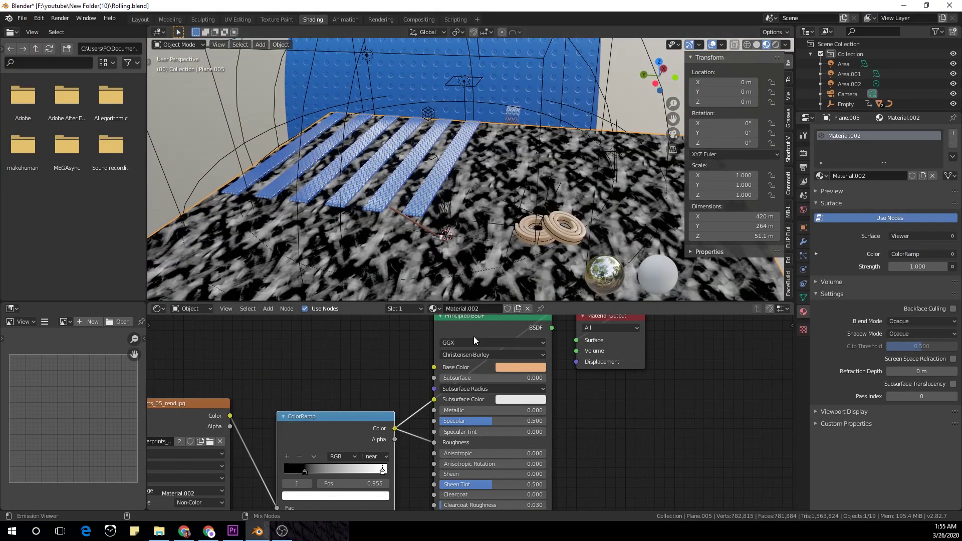
left_click(501, 331, "ctrl+shift")
scroll(489, 205, "up", 4)
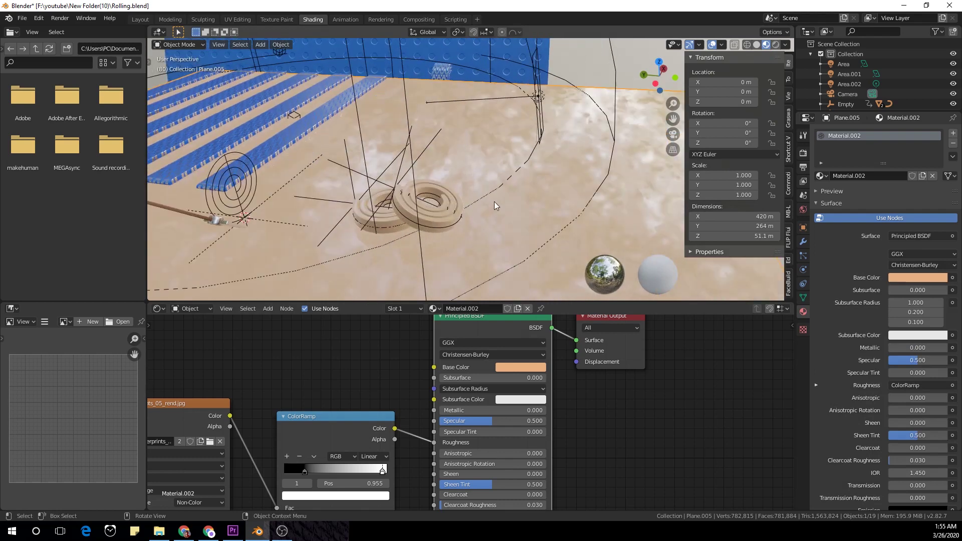
View the scene through the active camera.
key("KP_0")
scroll(447, 209, "up", 3)
middle_click_drag(447, 208, 463, 177, "shift")
scroll(491, 95, "down", 2)
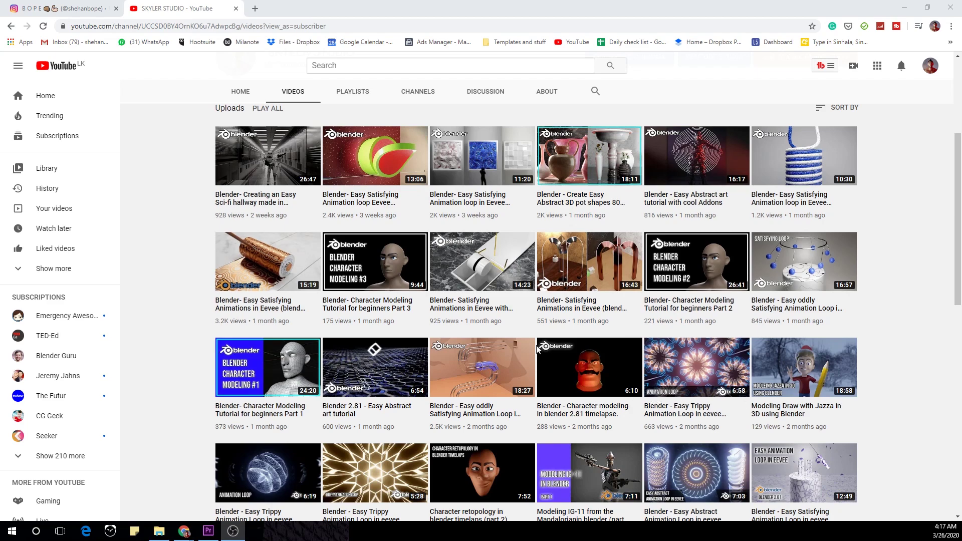
Switch to YouTube in Chrome and browse the uploaded videos of the SKYLER STUDIO channel.
scroll(537, 349, "down", 5)
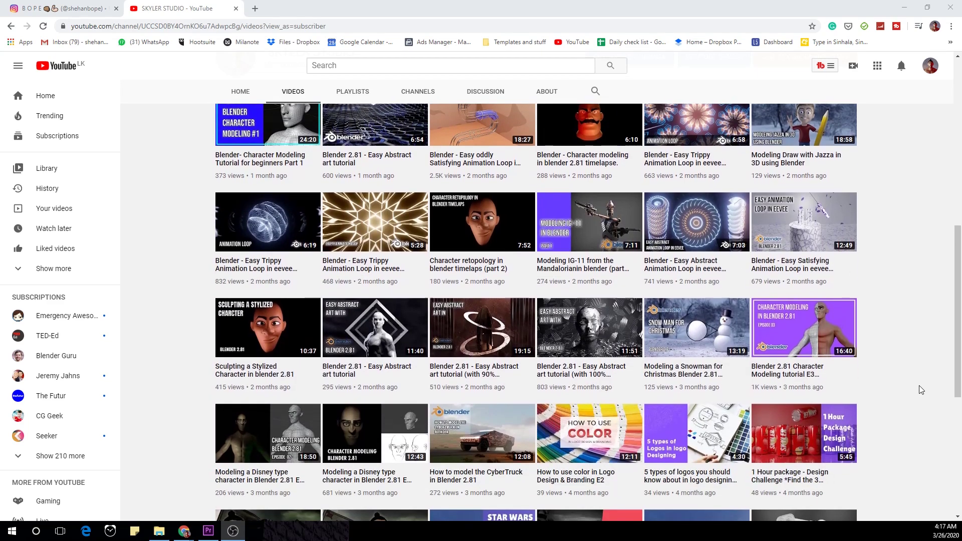
scroll(918, 390, "down", 3)
scroll(915, 390, "up", 5)
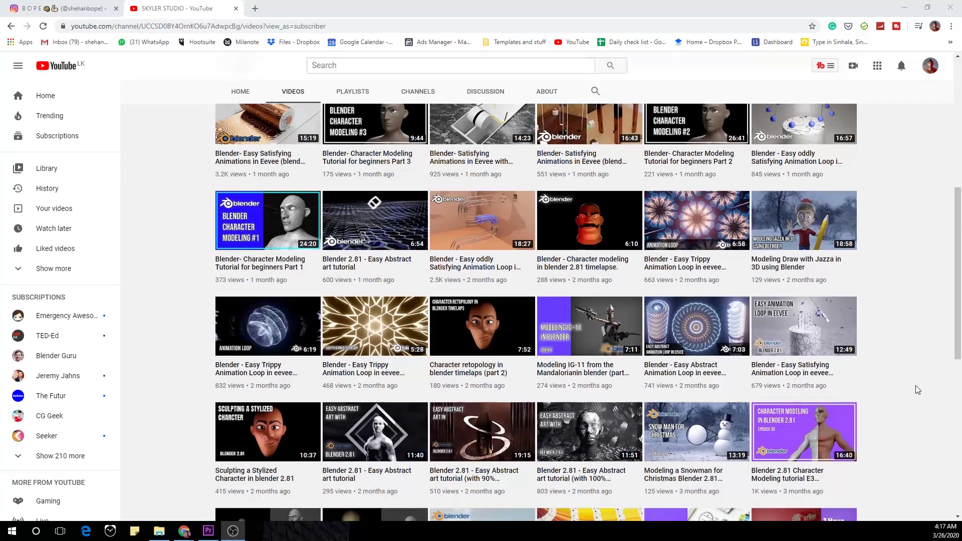
scroll(915, 386, "up", 5)
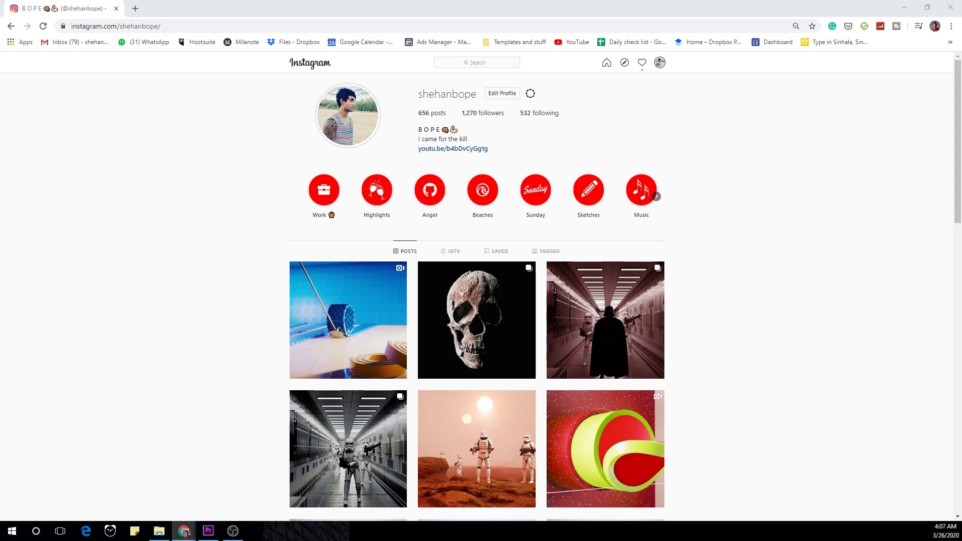
Open the Instagram profile's post showing the finished blue strip rolling animation.
left_click(307, 341)
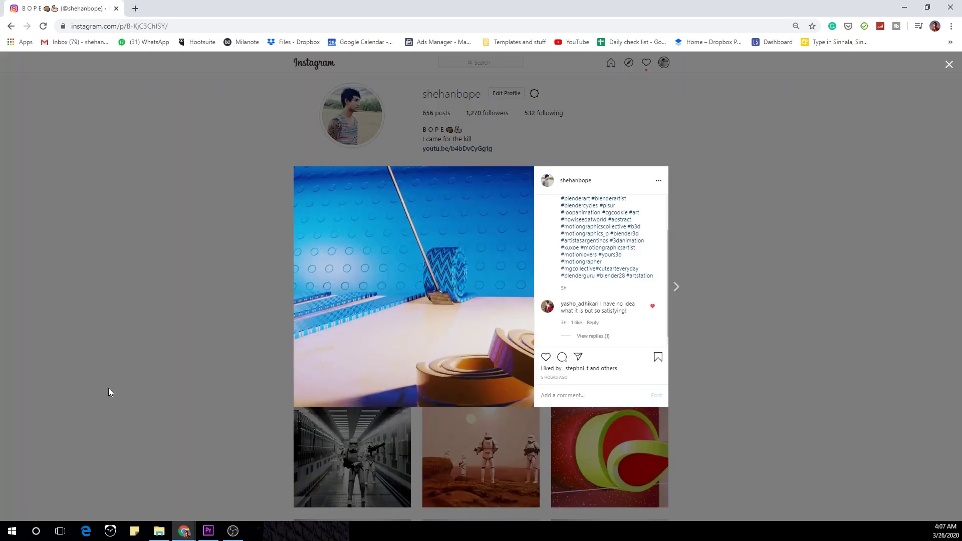